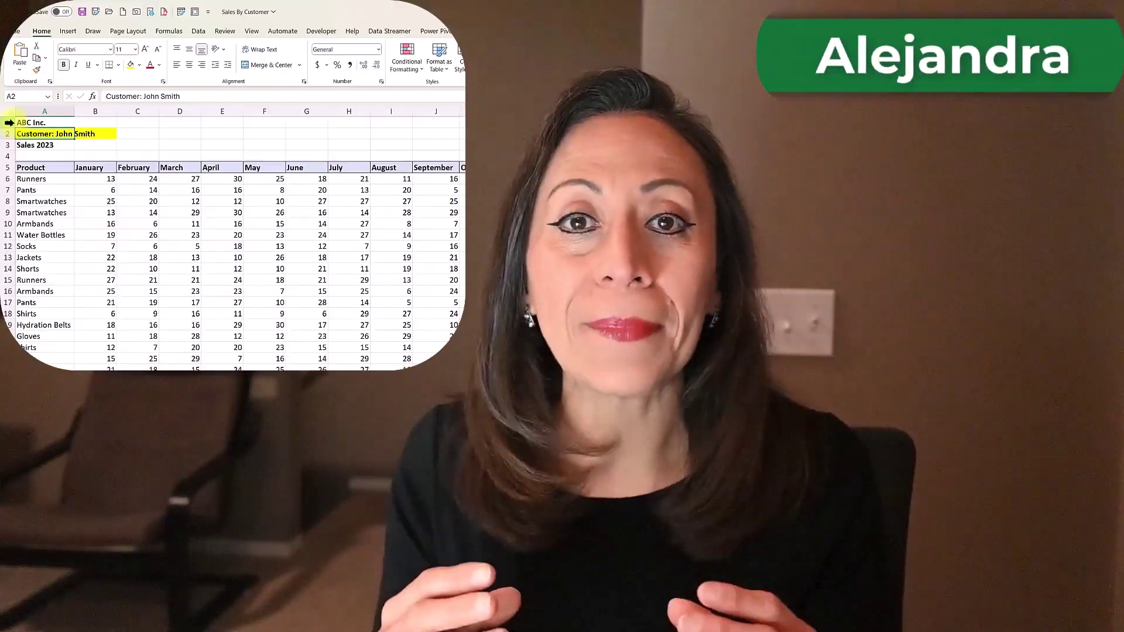
mouse_move(7, 122)
left_mouse_down()
mouse_move(7, 167)
mouse_move(6, 157)
left_mouse_up()
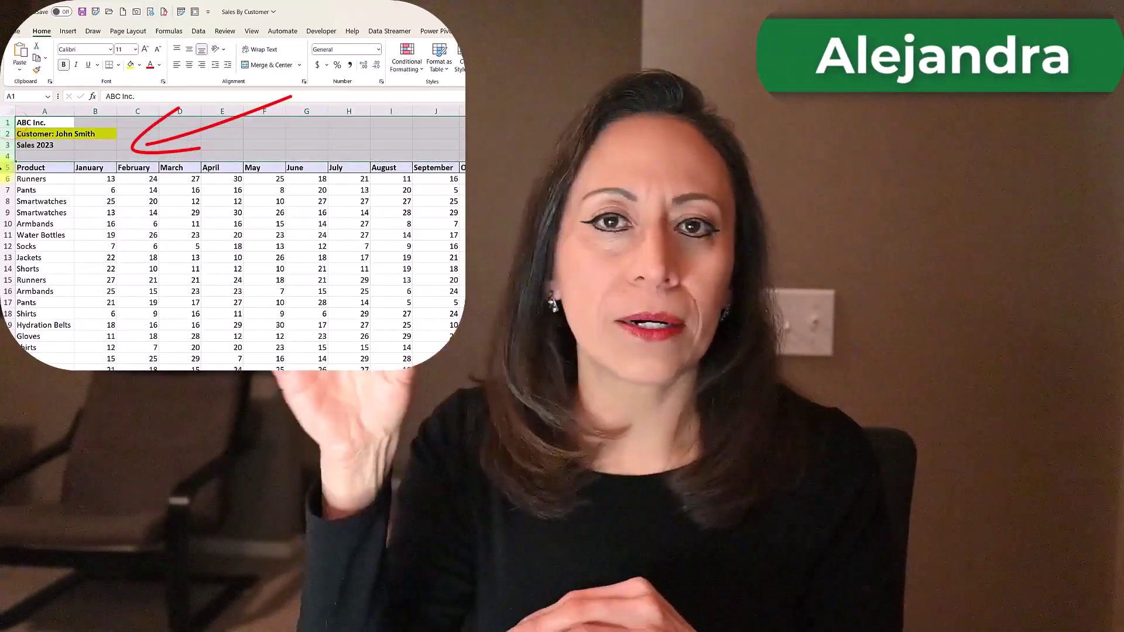
left_click(5, 168)
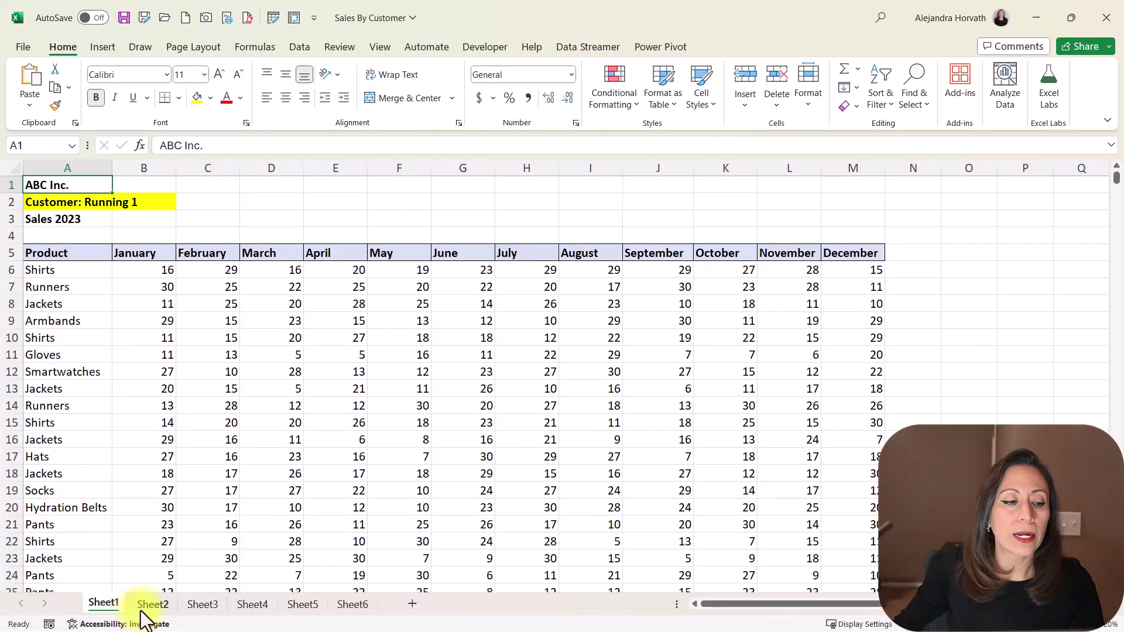
- Look through Sheet2 to Sheet6, examining the title rows 1 to 4 and the header row 5 on Sheet6
left_click(149, 606)
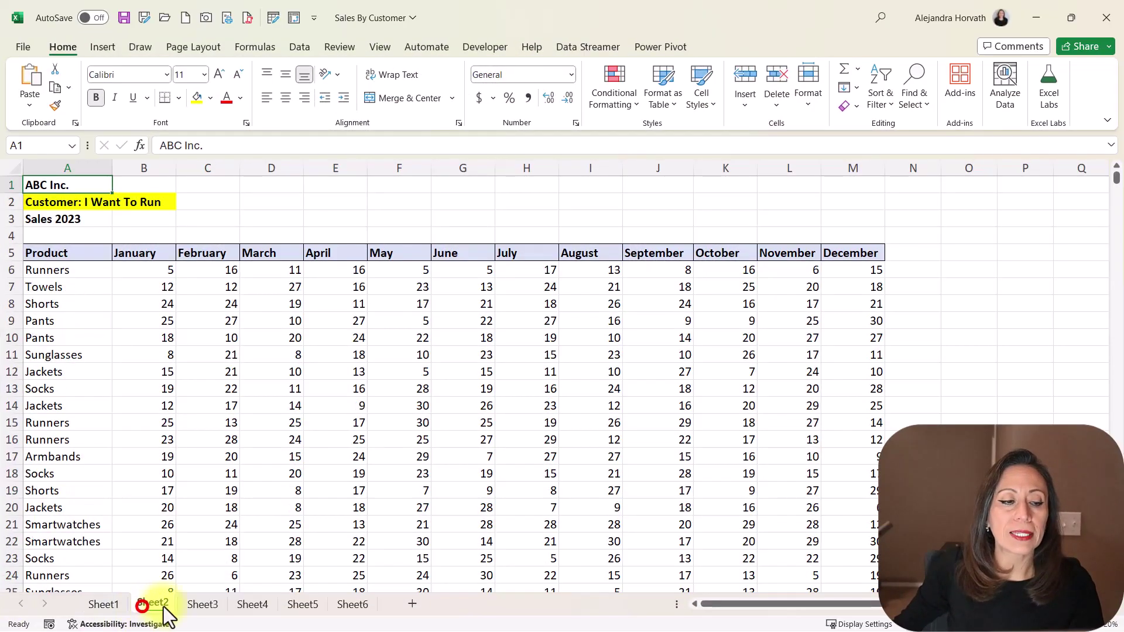
left_click(201, 607)
left_click(258, 606)
left_click(310, 605)
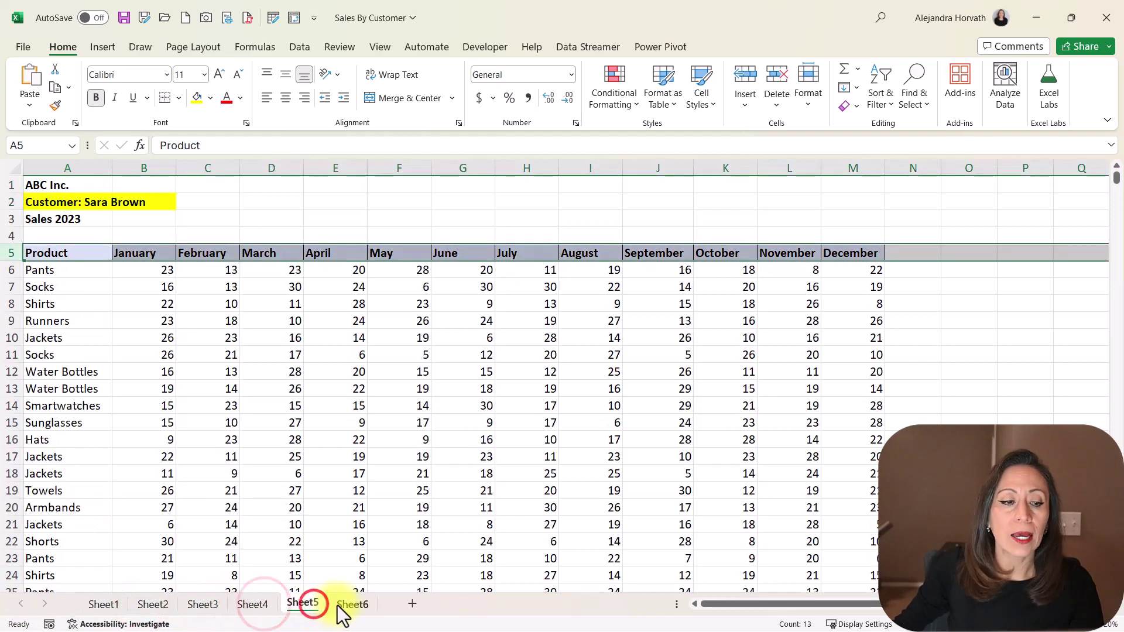
left_click(339, 606)
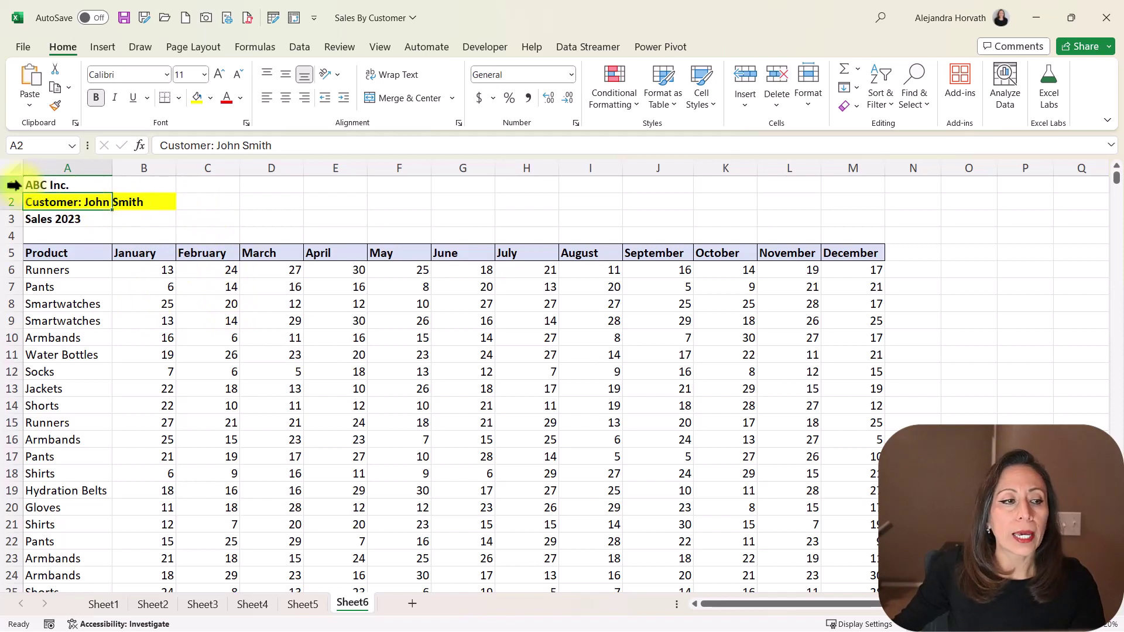
left_click_drag(12, 185, 5, 231)
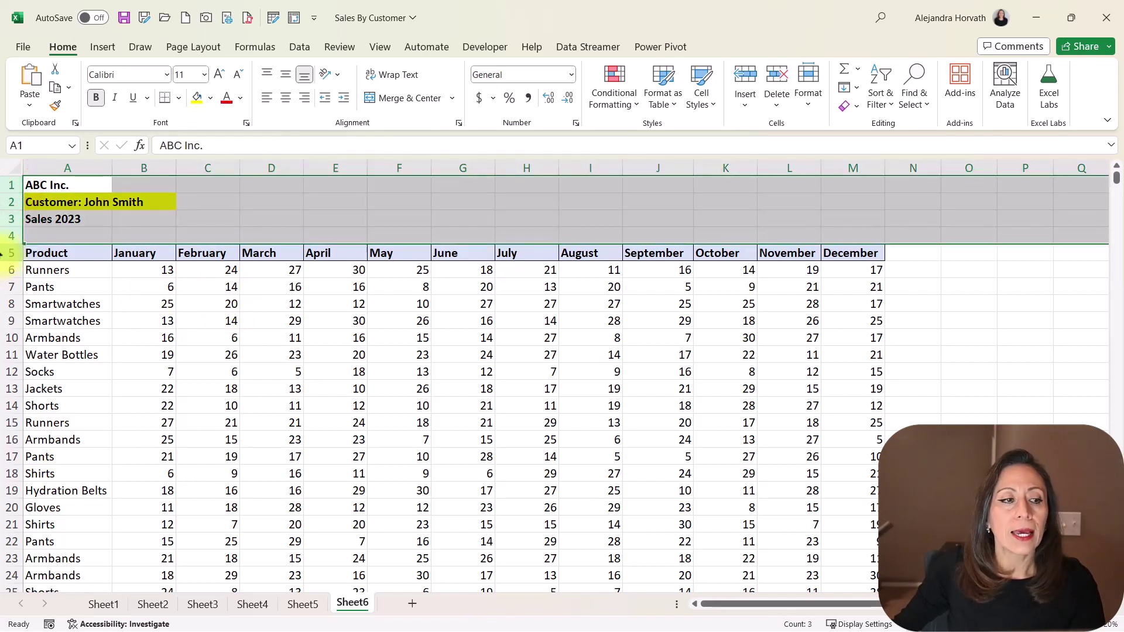
left_click(3, 254)
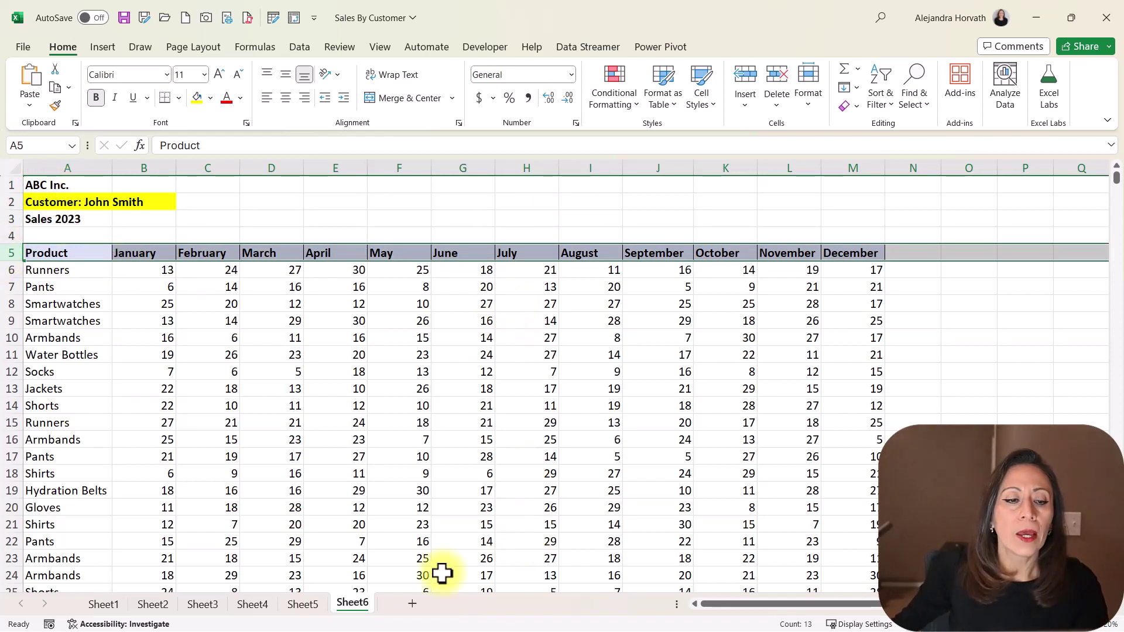
- Go back through the sheets from Sheet5 to Sheet1, comparing the highlighted customer line on each
left_click(304, 605)
left_click(252, 604)
left_click(205, 604)
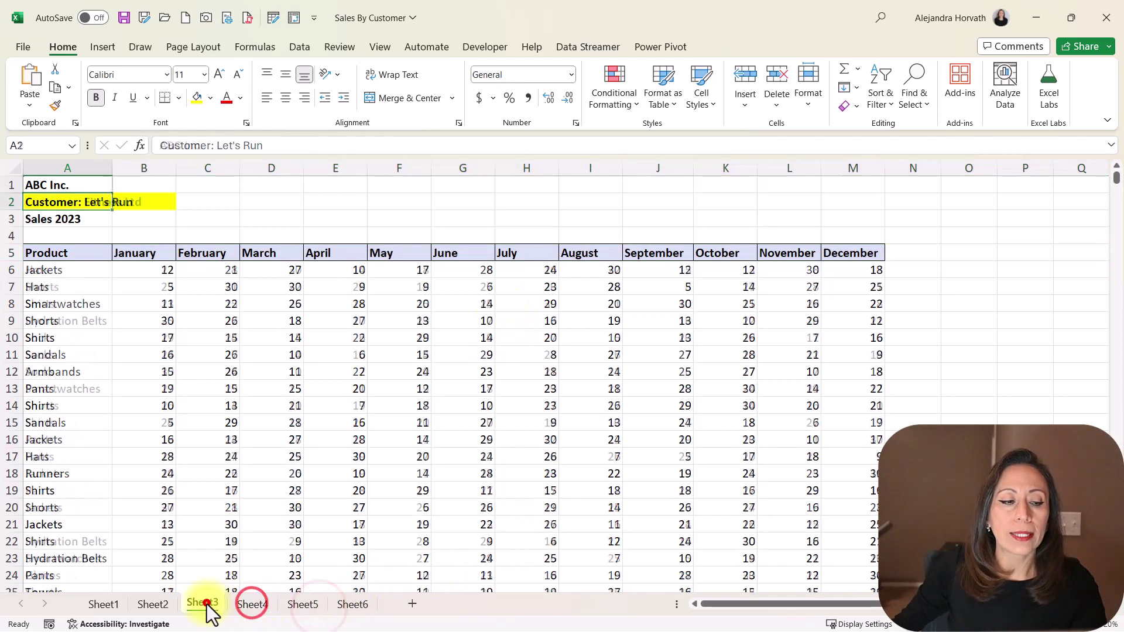
left_click(153, 605)
left_click(105, 605)
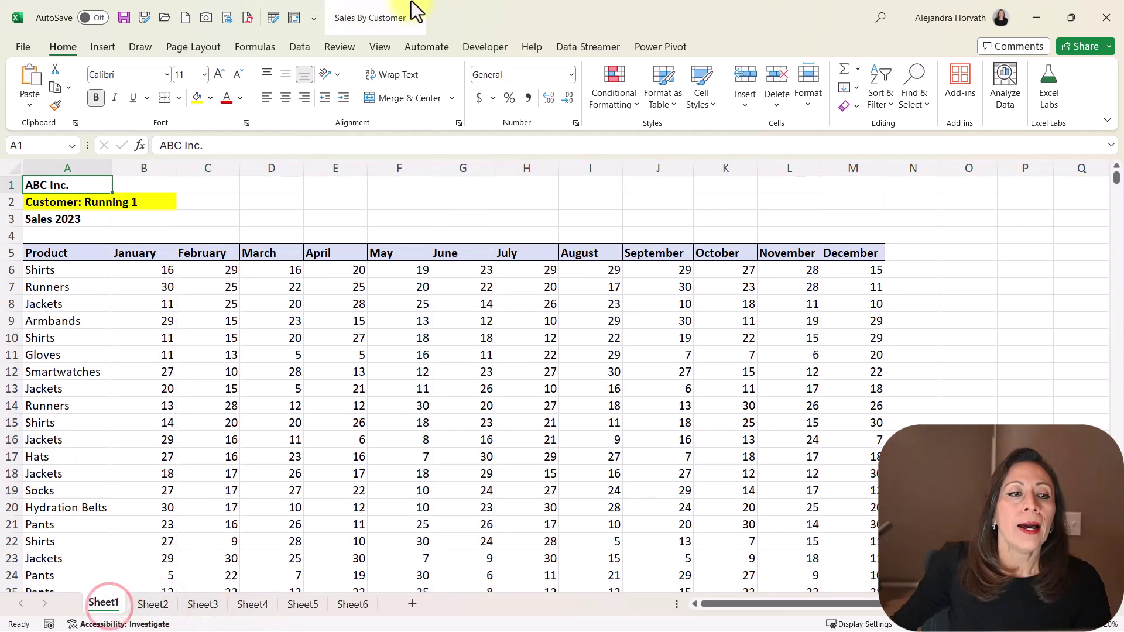
- Create a blank workbook and import data from the Sales By Customer Excel workbook in the Dynamic Value folder
left_click(184, 18)
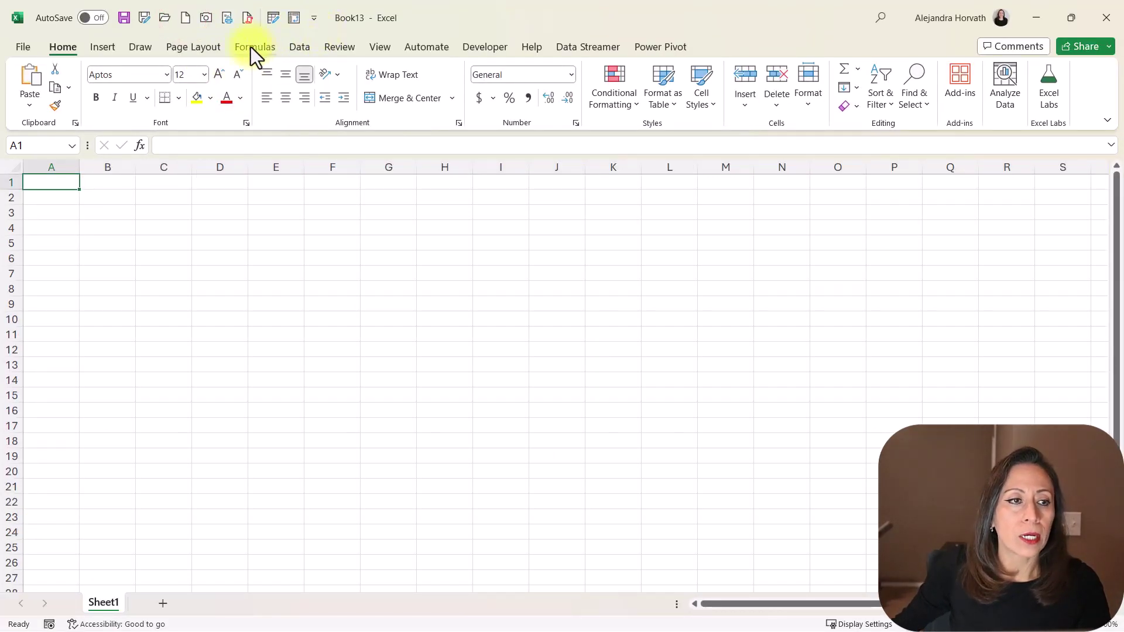
left_click(298, 47)
left_click(30, 87)
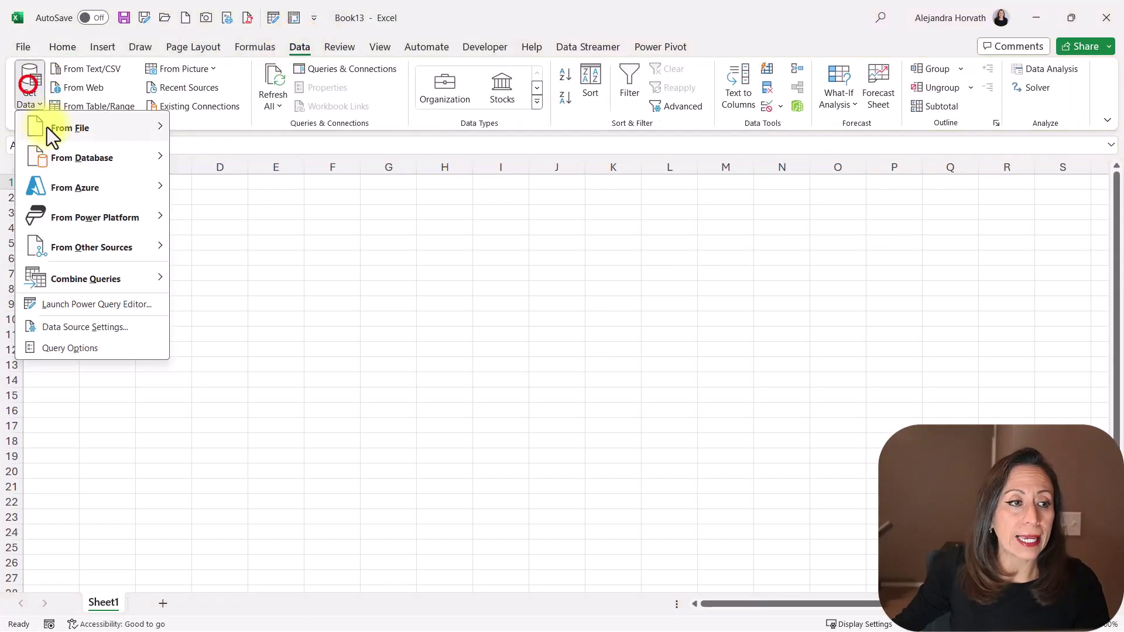
left_click(49, 129)
left_click(228, 124)
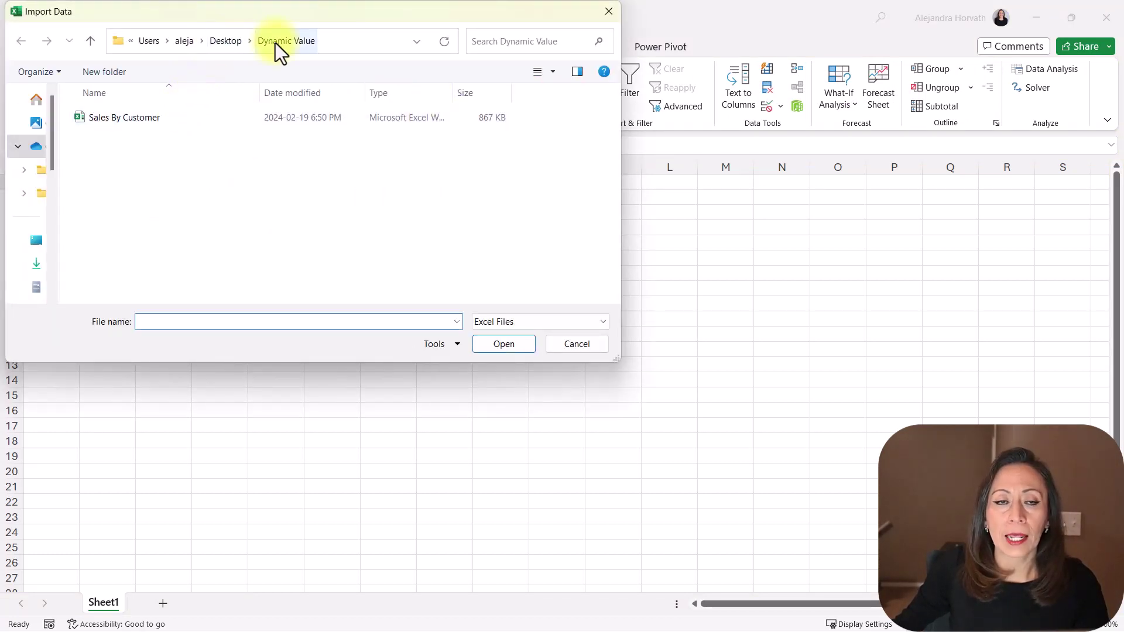
double_click(130, 119)
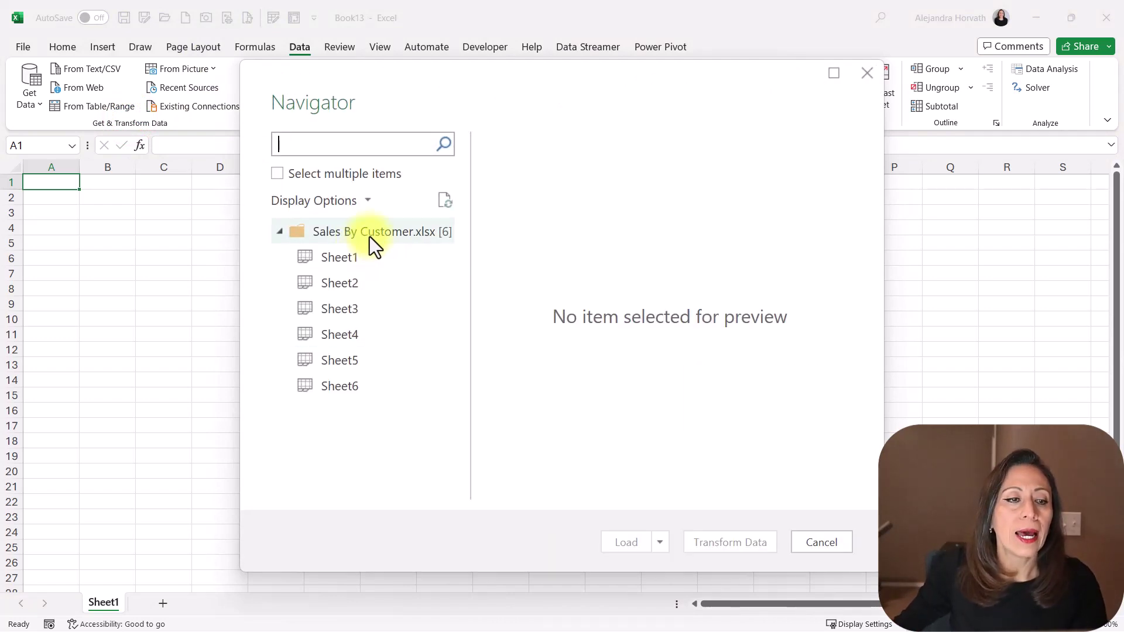
- Choose Sheet5 of Sales By Customer.xlsx as the import source and open it for transformation in Power Query Editor
left_click(370, 236)
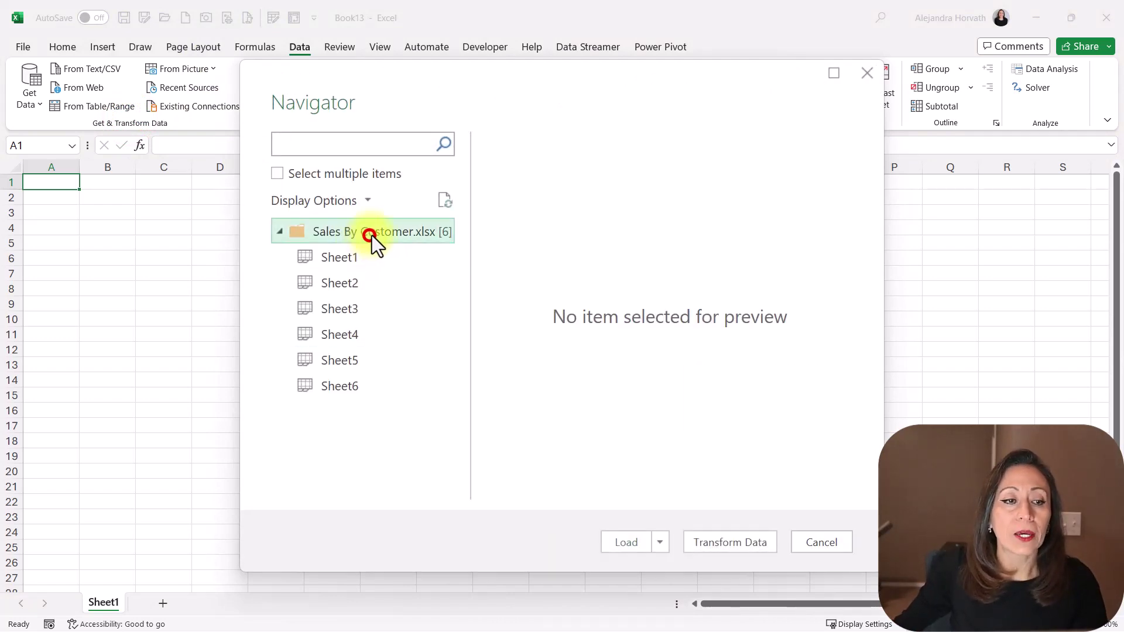
left_click(361, 285)
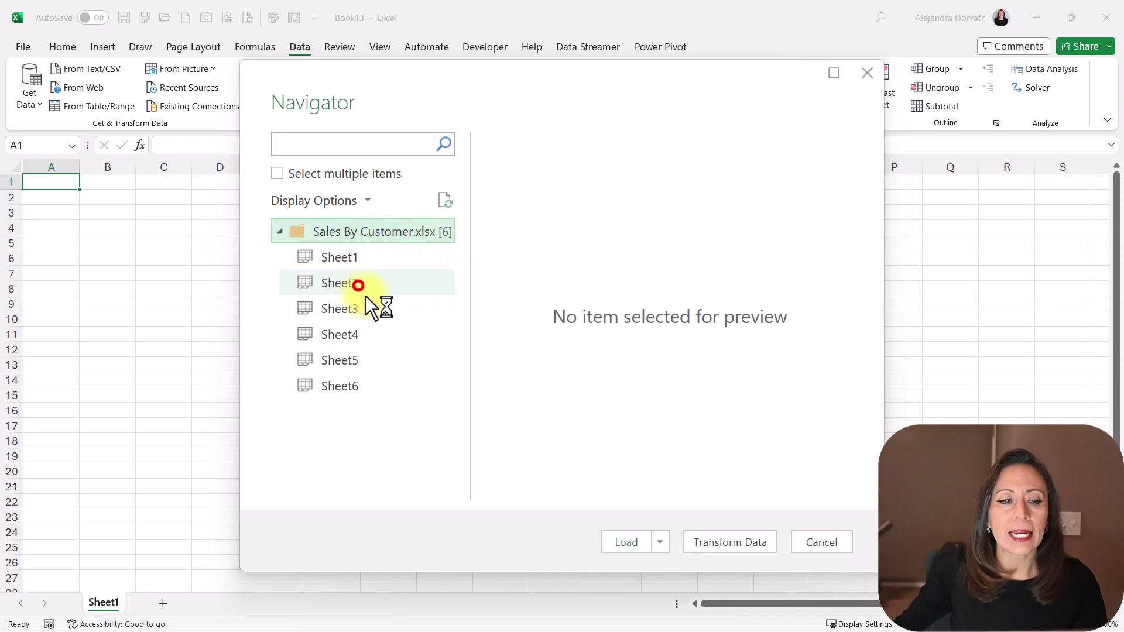
left_click(363, 358)
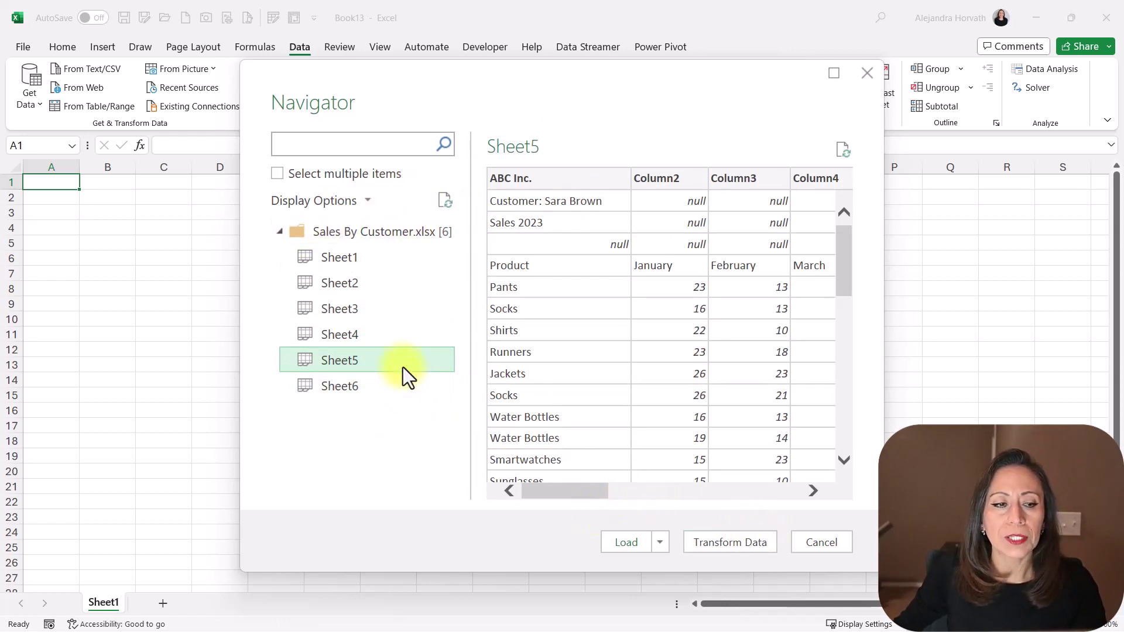
left_click(740, 543)
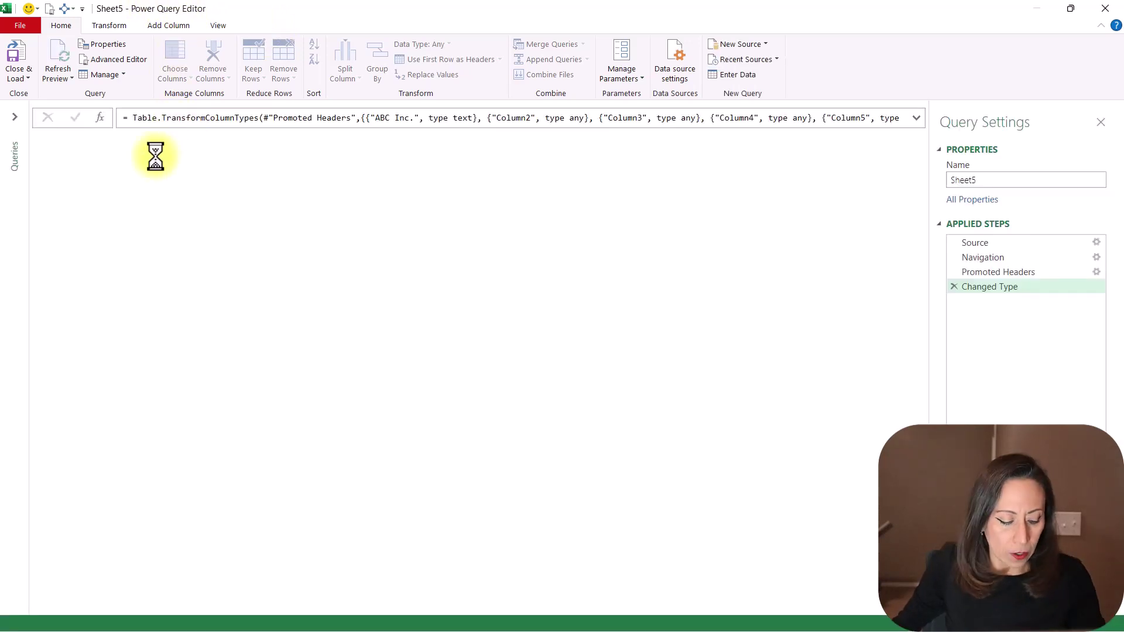
- Rename the Sheet5 query to Demo and collapse the query list
left_click(15, 120)
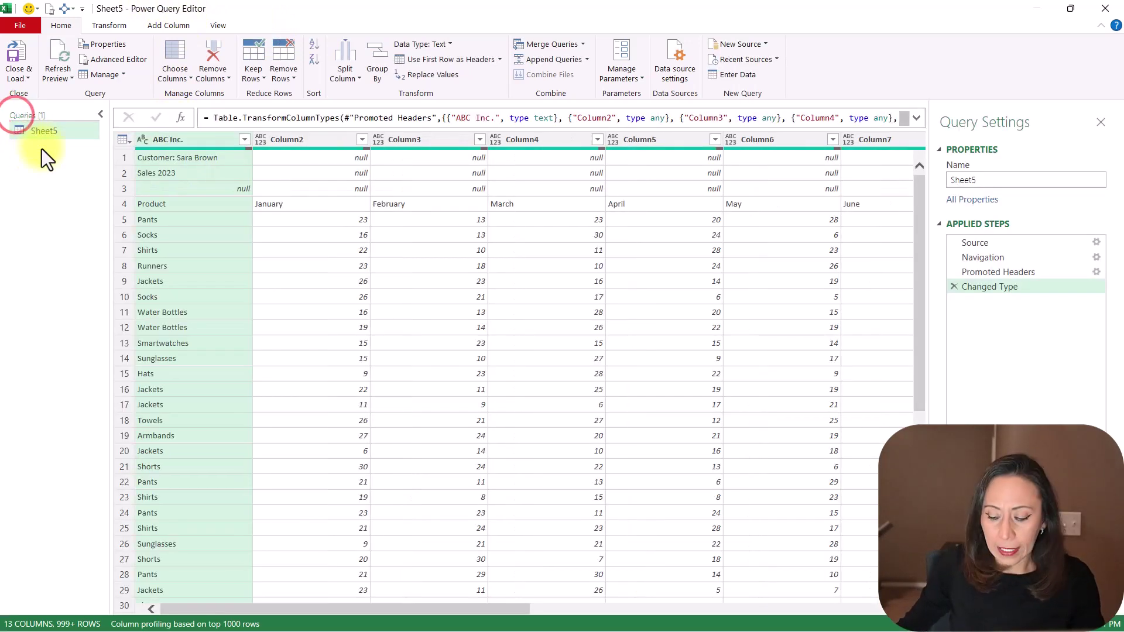
key("ctrl+shift+plus")
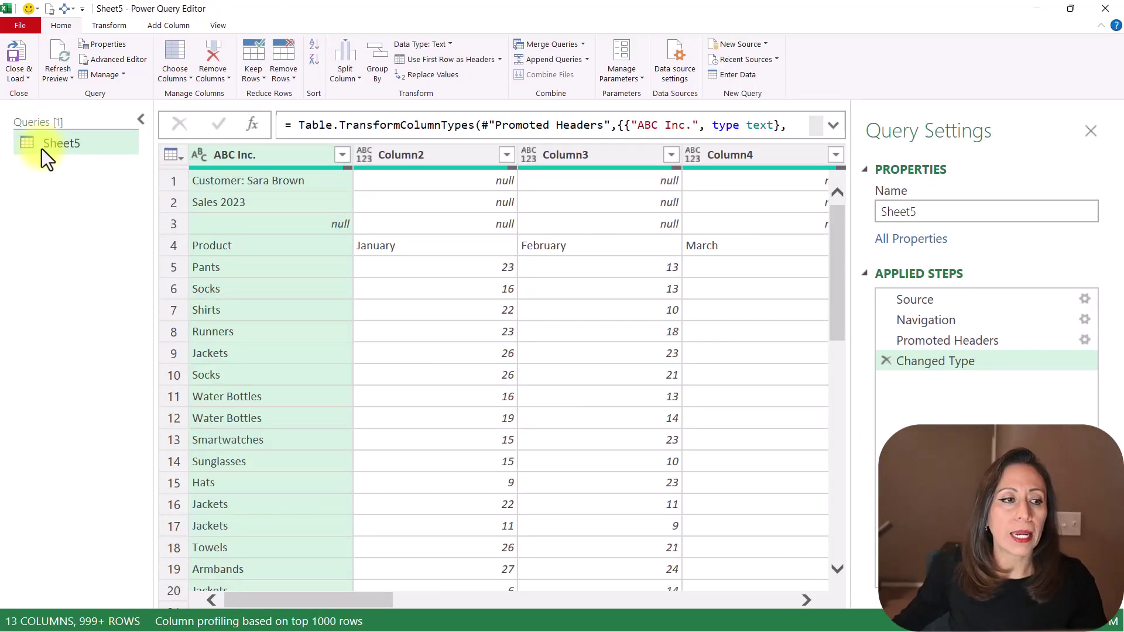
double_click(87, 147)
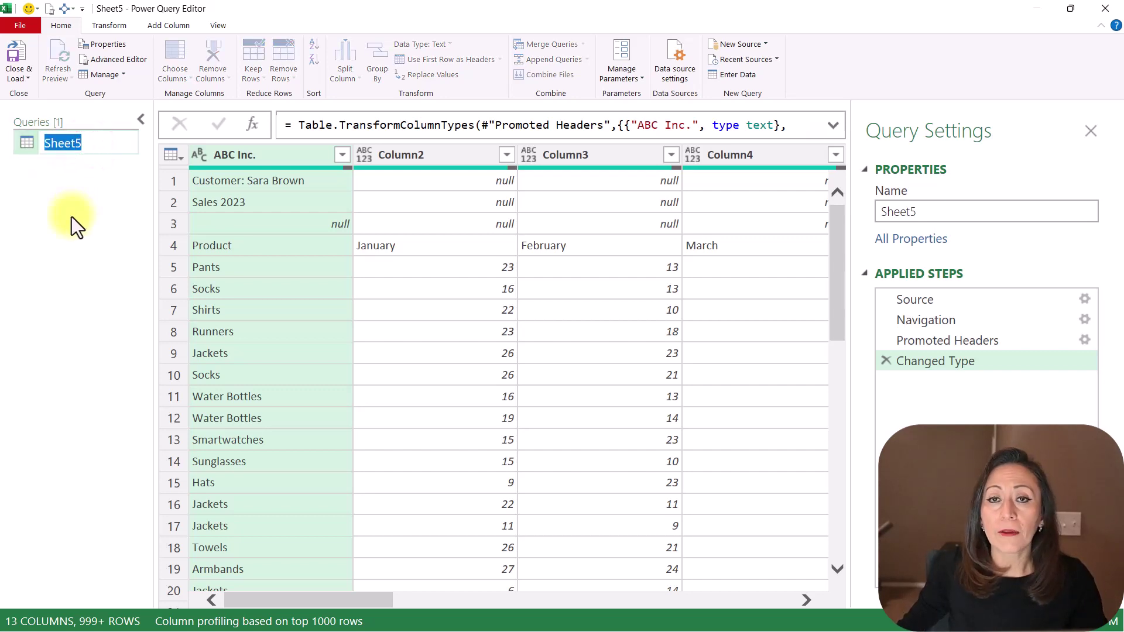
type("Demo")
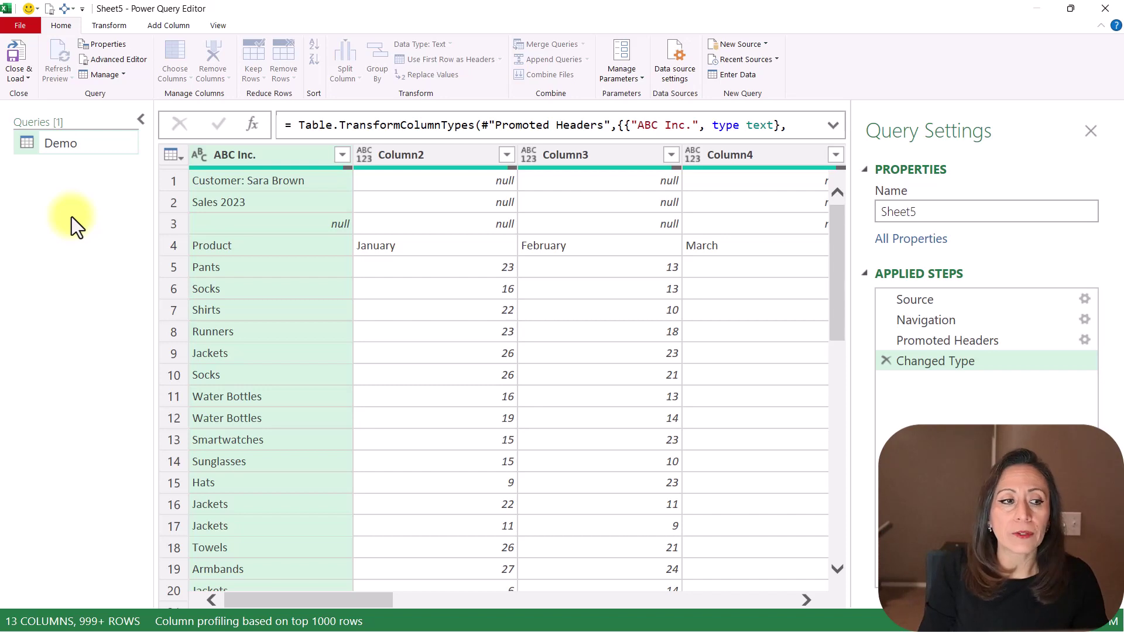
key("Return")
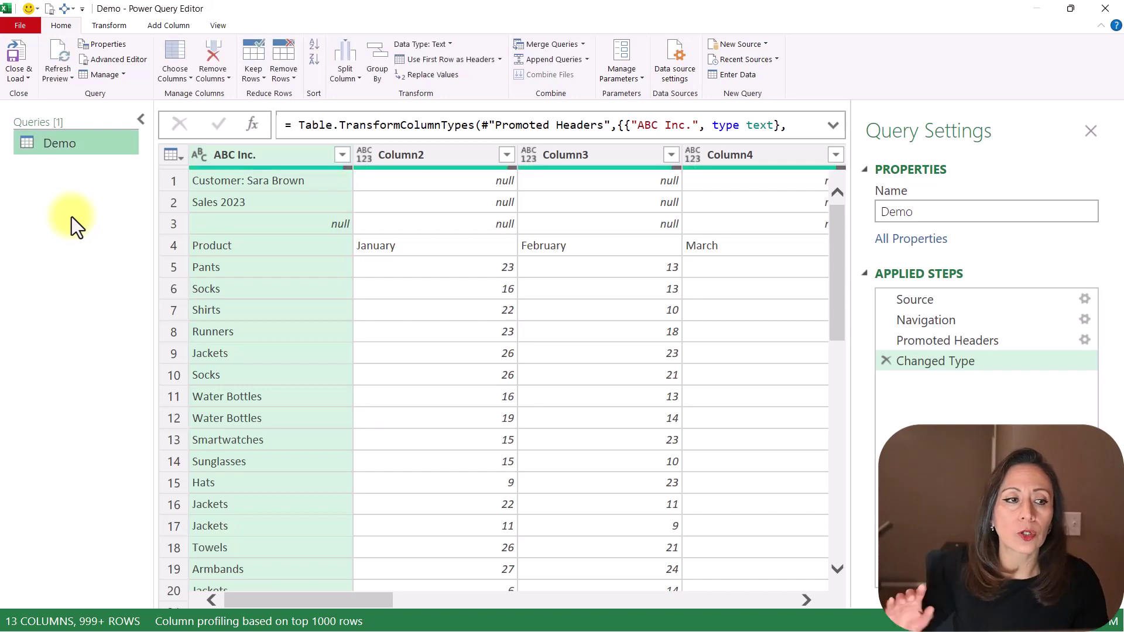
left_click(139, 122)
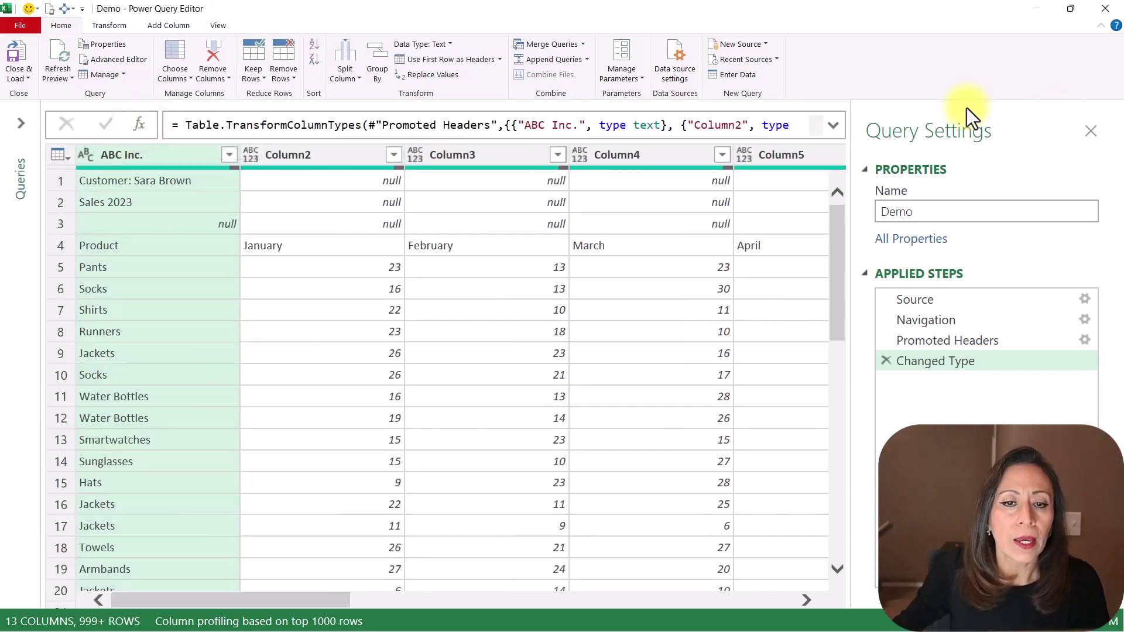
- Delete the Changed Type and Promoted Headers steps, and add a custom step after Navigation
left_click(886, 361)
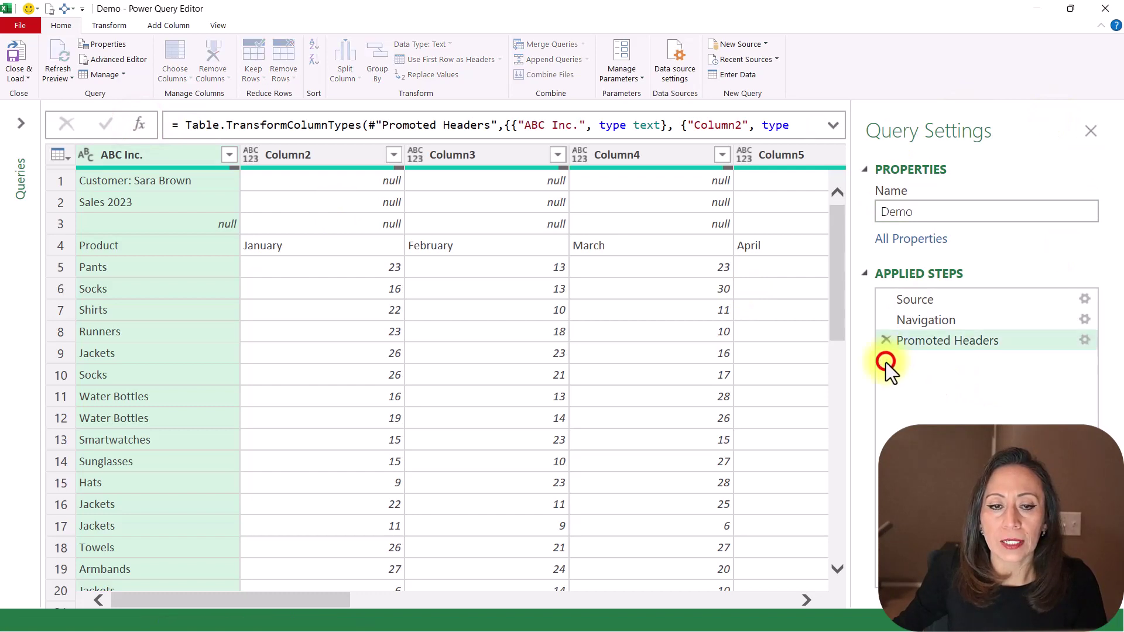
left_click(885, 341)
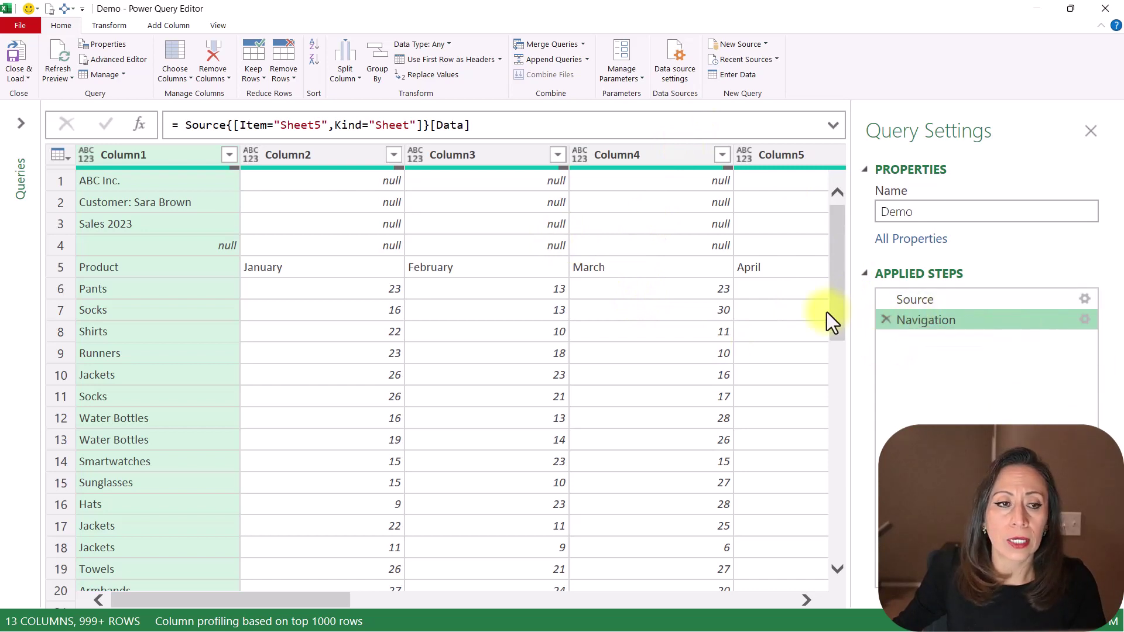
left_click(141, 126)
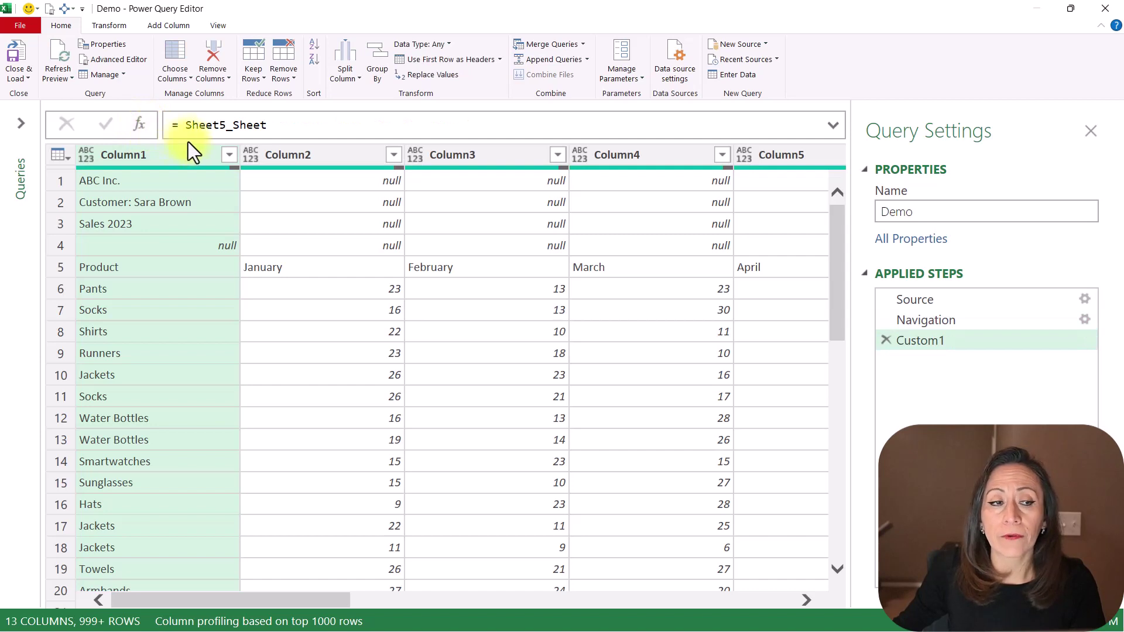
- Extend the custom step's formula to = Sheet5_Sheet[Column1] so it returns the first column as a list
left_click_drag(290, 124, 181, 126)
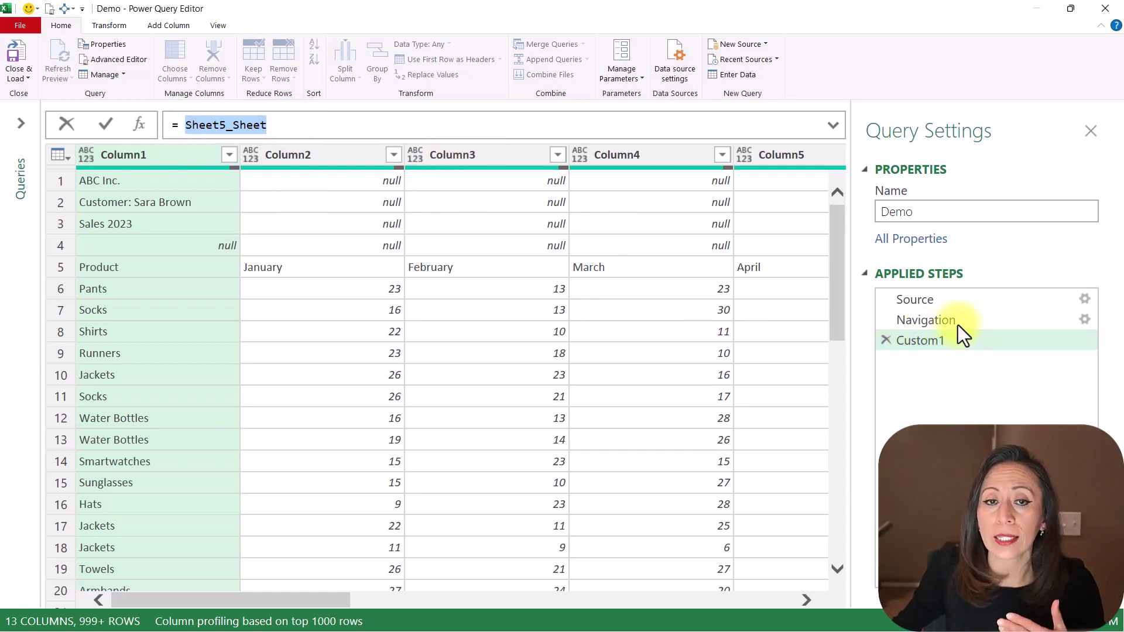
left_click(566, 128)
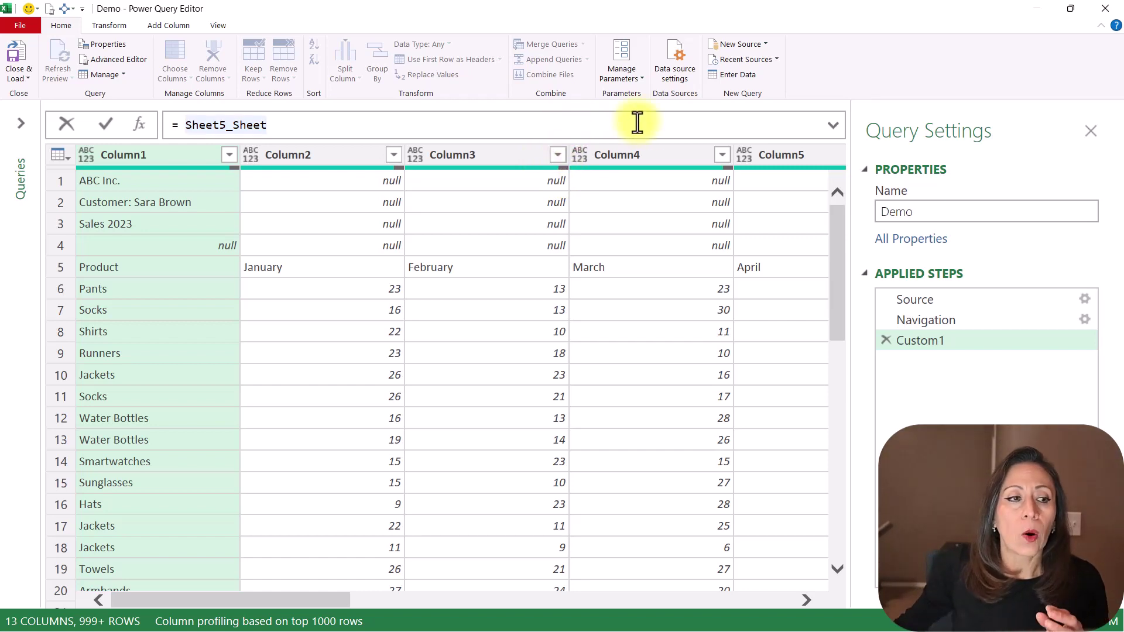
left_click(227, 205)
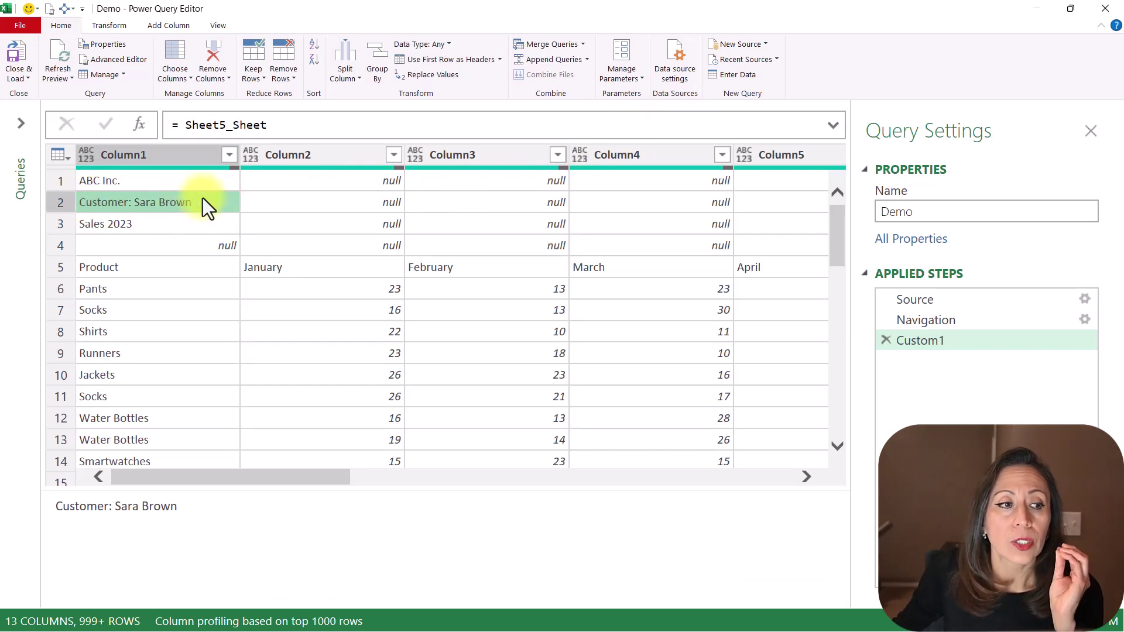
left_click(370, 125)
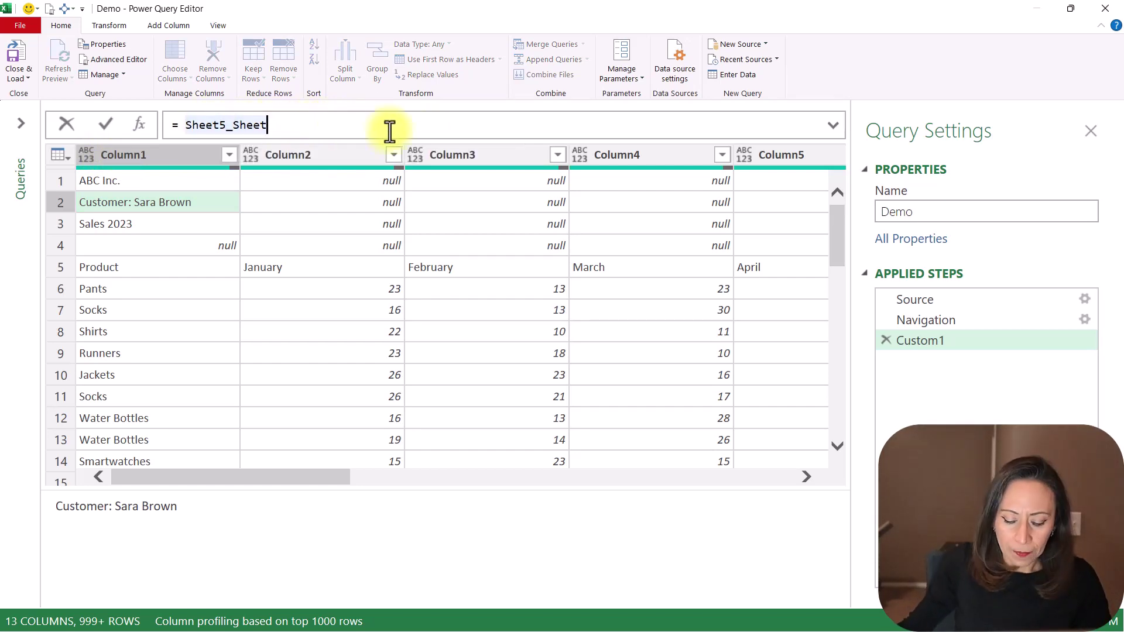
type("[Column1")
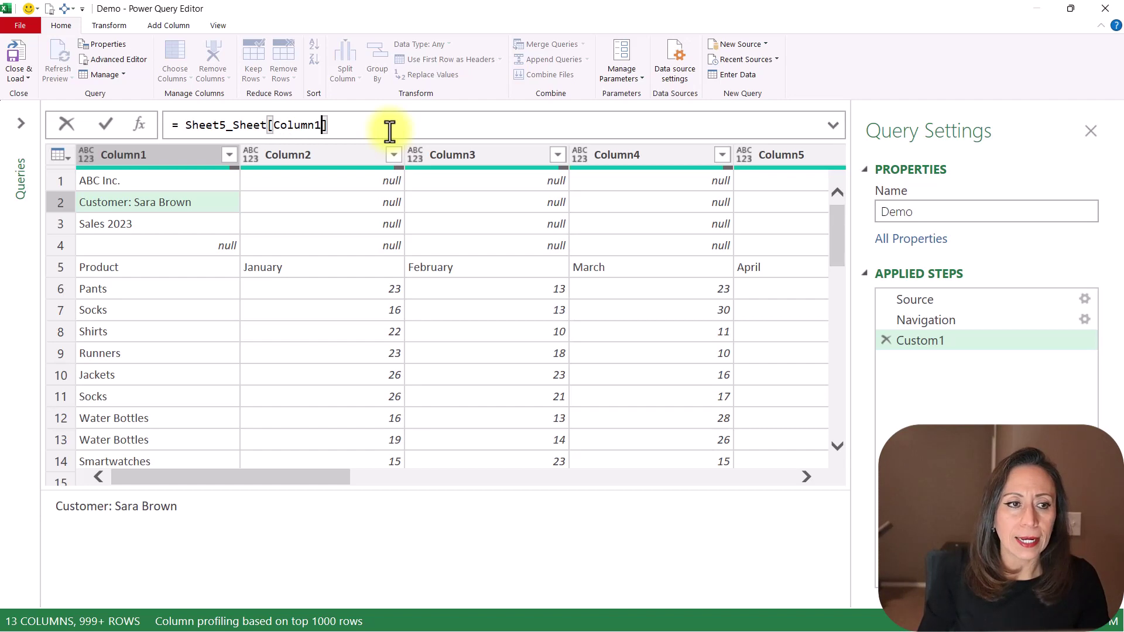
key("Return")
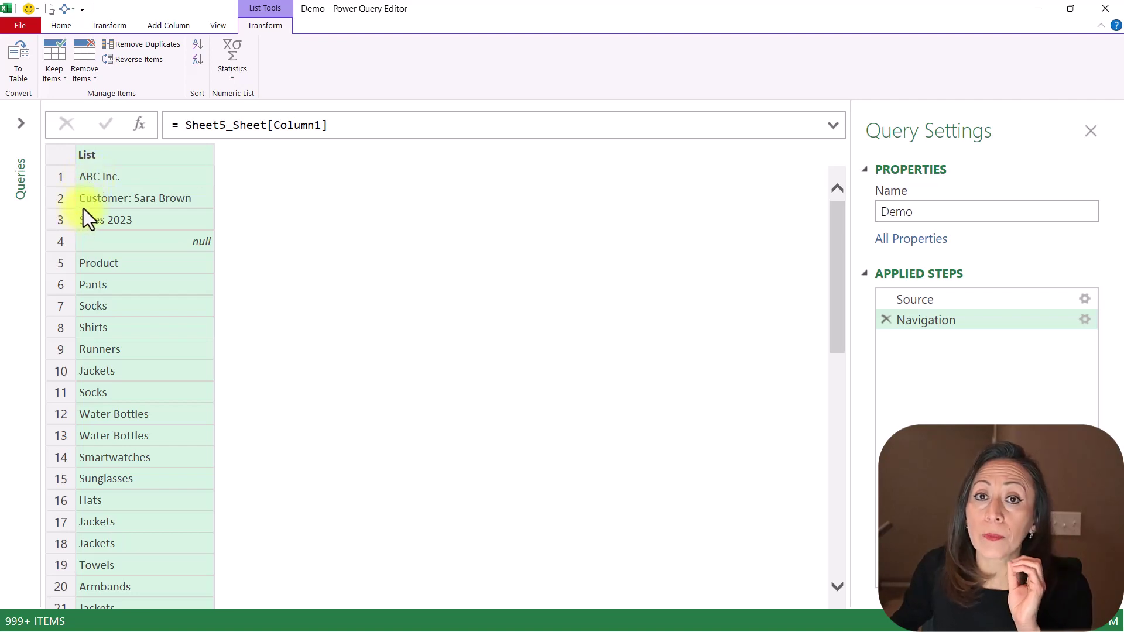
- Append the row index {1} to the formula, making it = Sheet5_Sheet[Column1]{1}, to extract the customer line
left_click(375, 130)
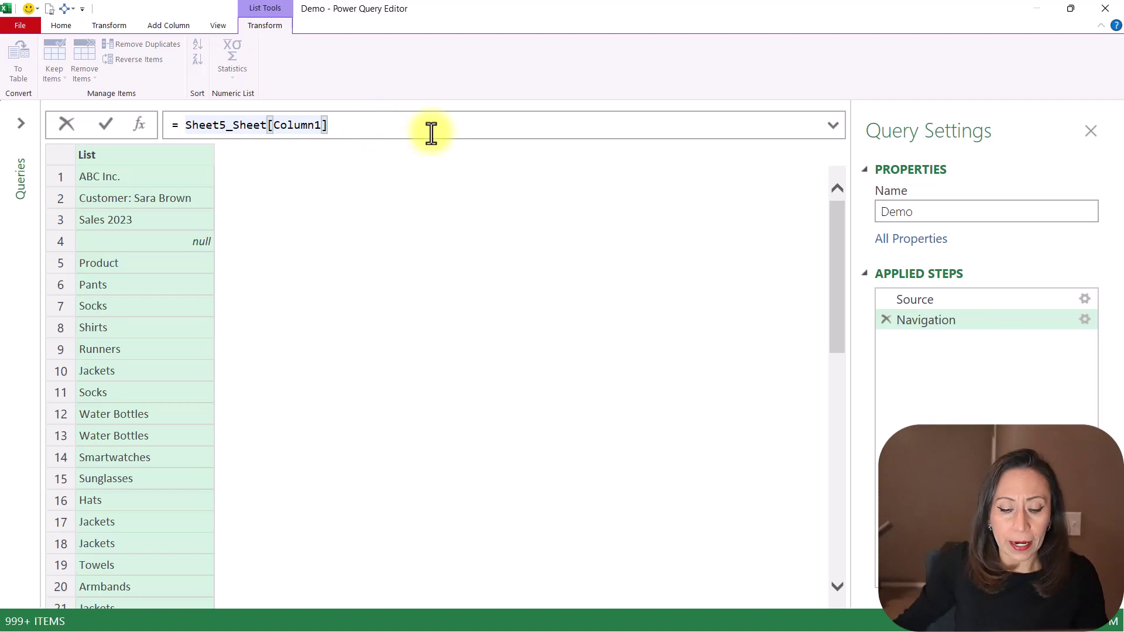
type("{1")
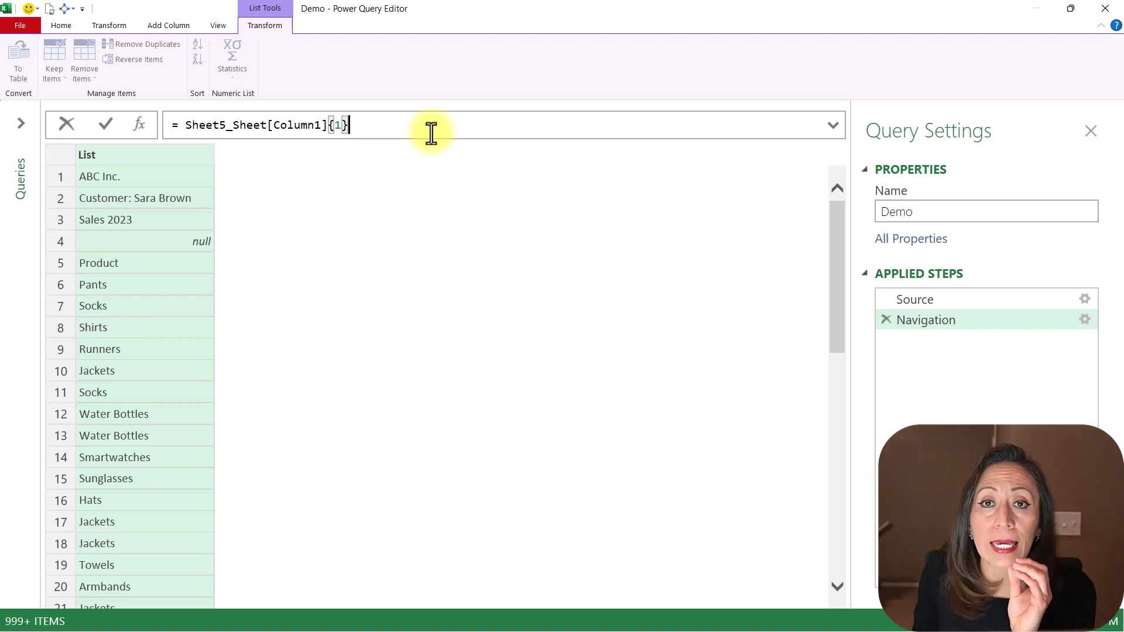
key("Return")
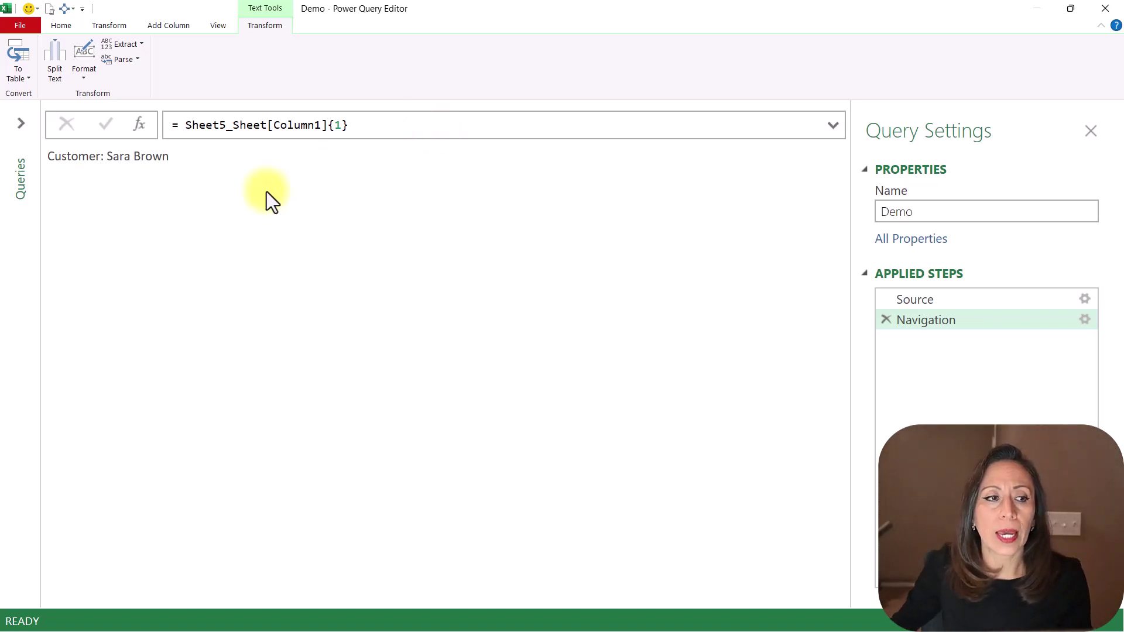
- Wrap the customer line formula in Text.AfterDelimiter with ": " as the delimiter, so it returns only the customer name
left_click_drag(184, 157, 113, 159)
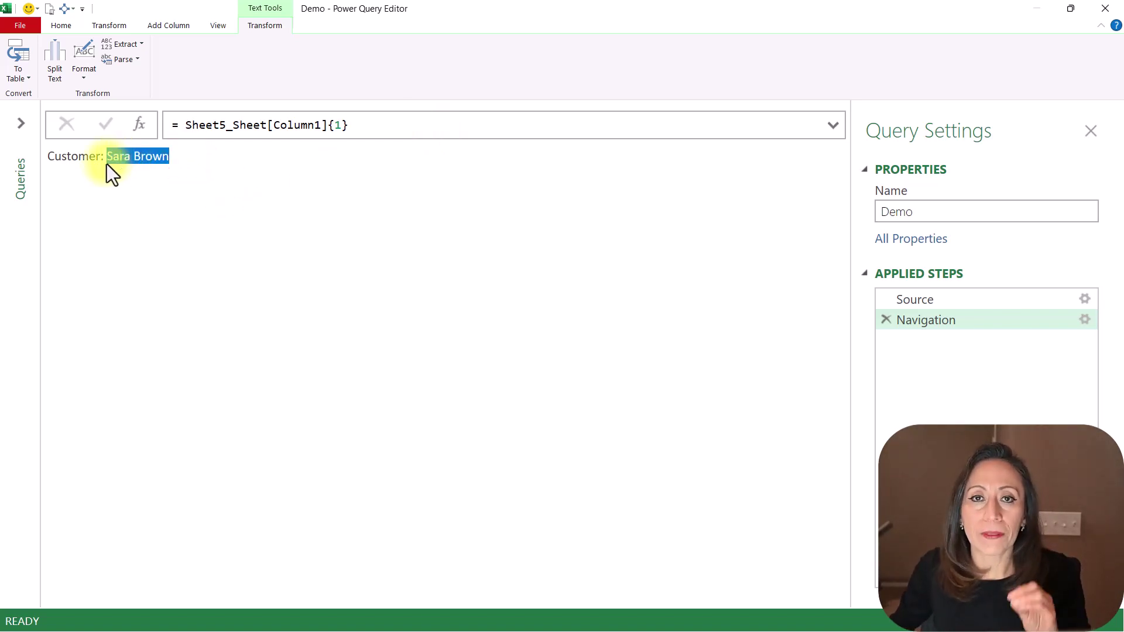
left_click(182, 125)
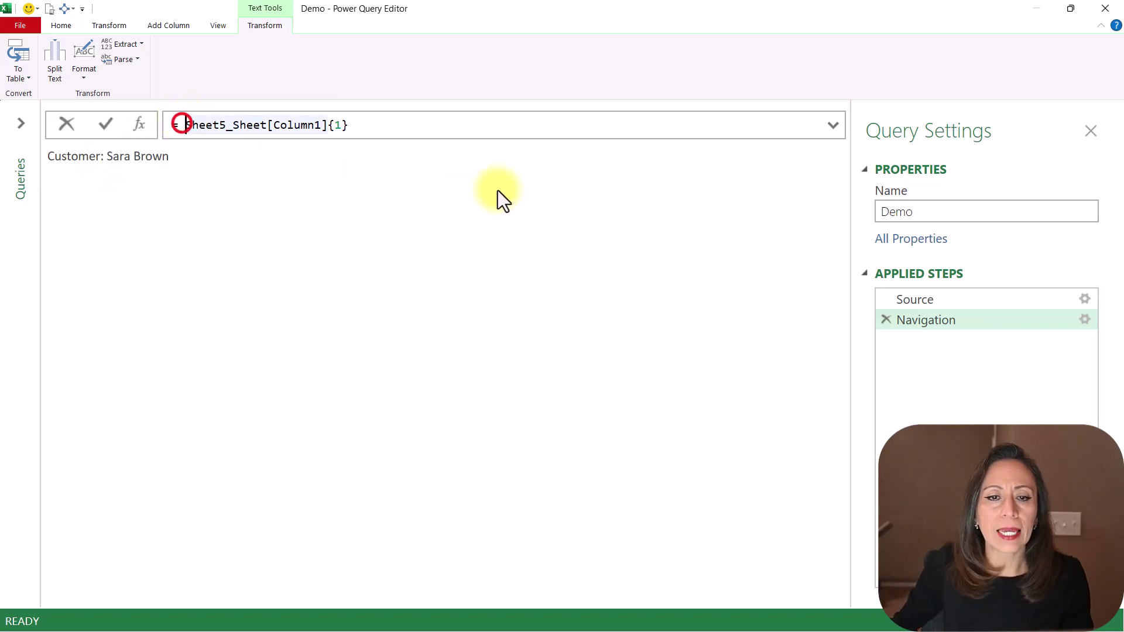
type("tex")
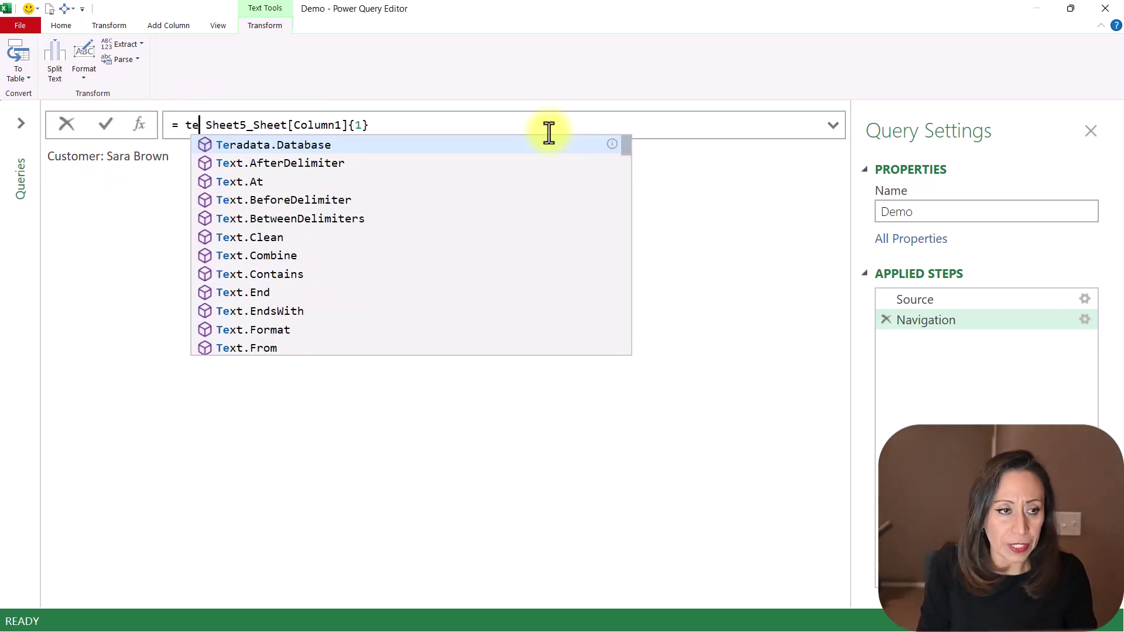
key("Tab")
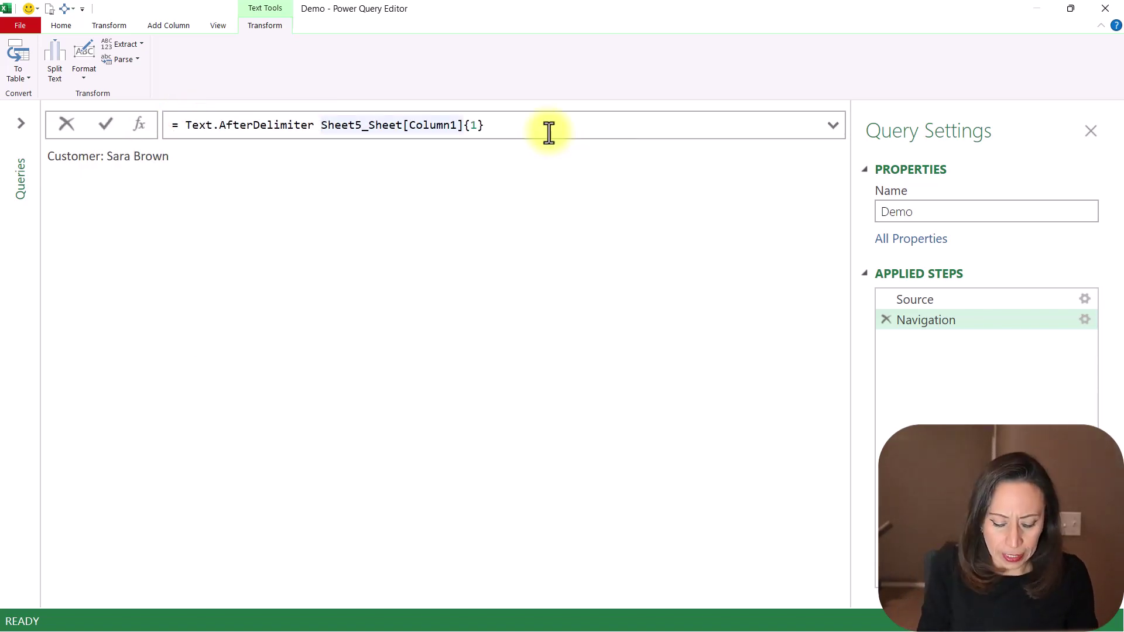
type("(")
left_click(328, 124)
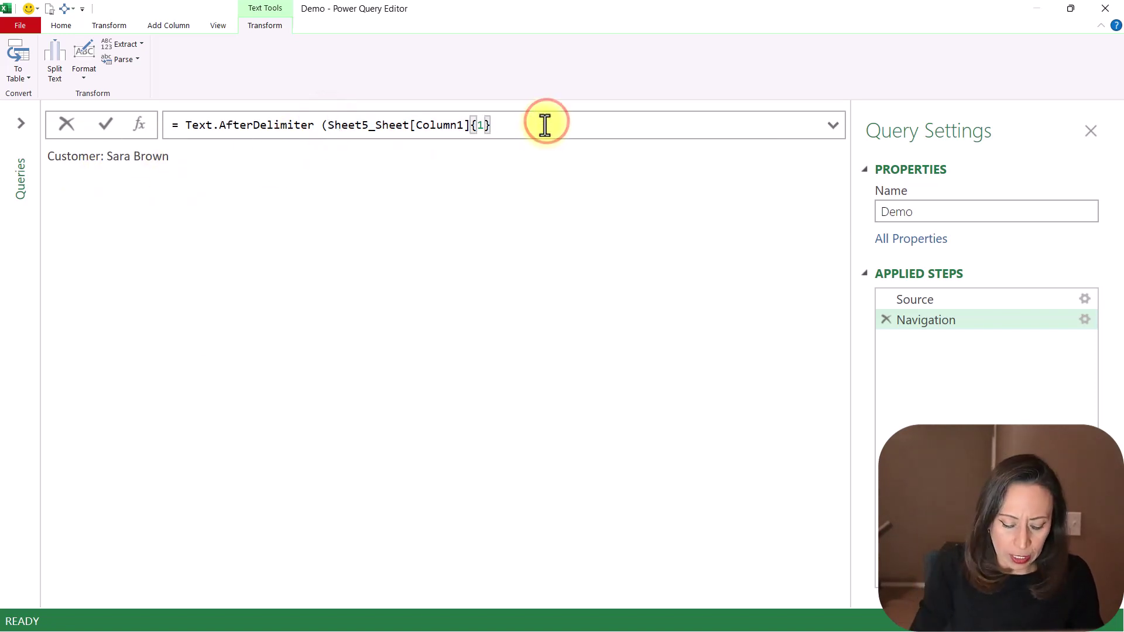
type(",")
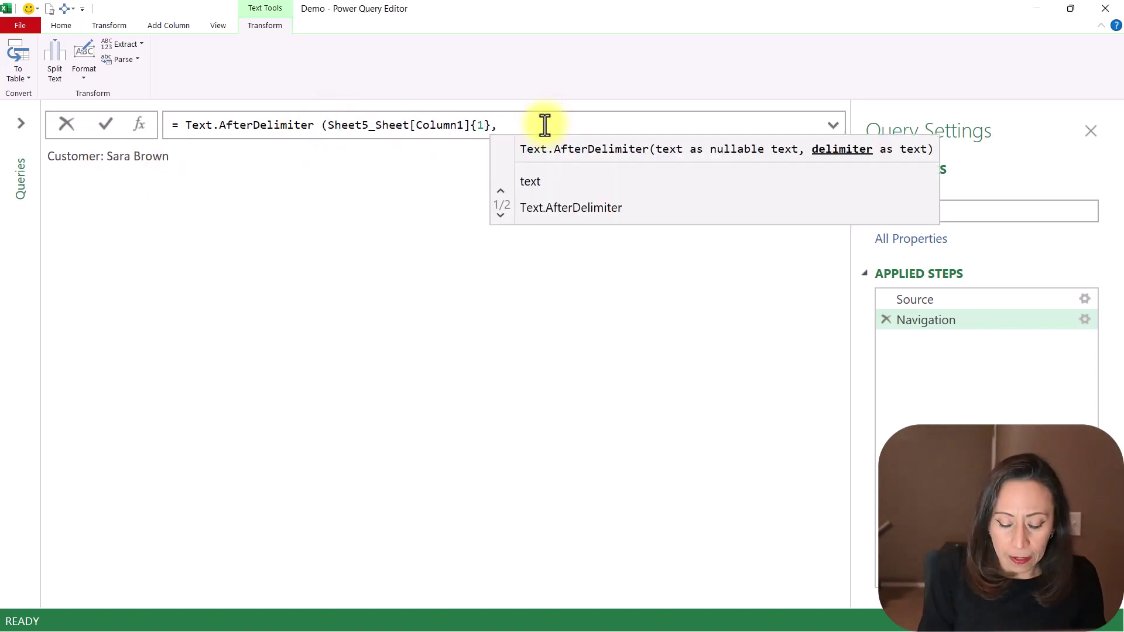
type(" \"")
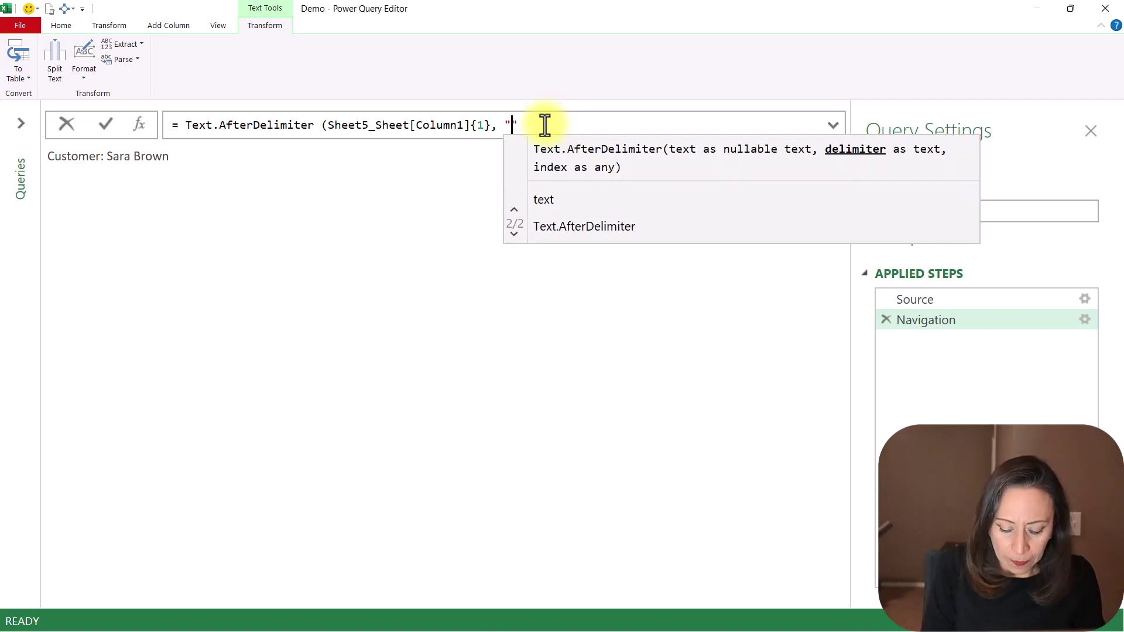
type(":")
key("Right")
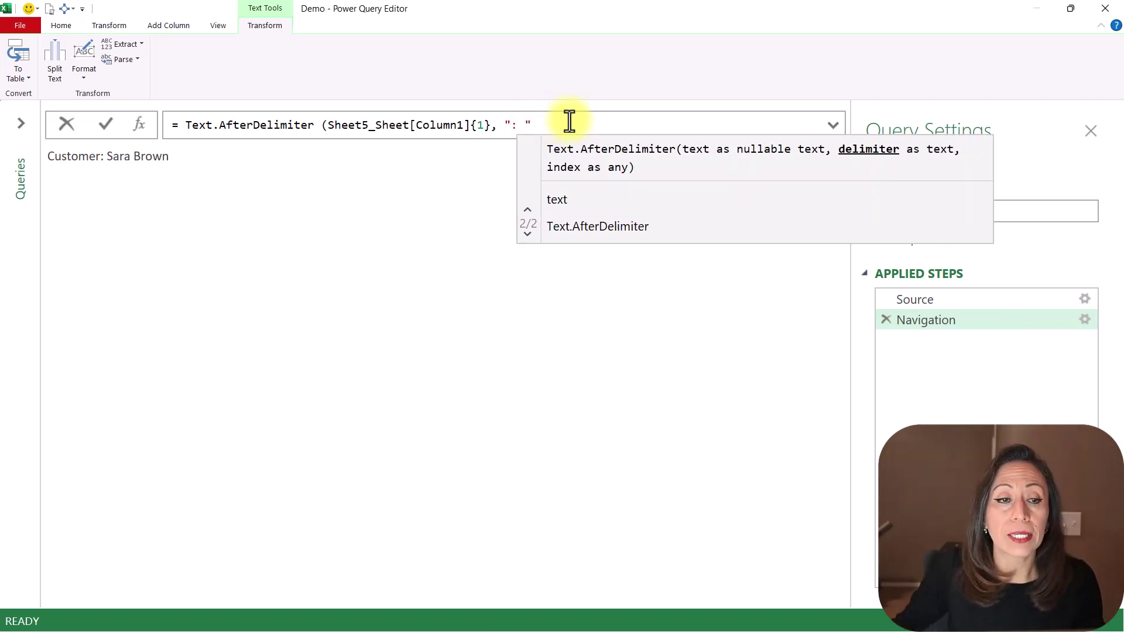
key("Escape")
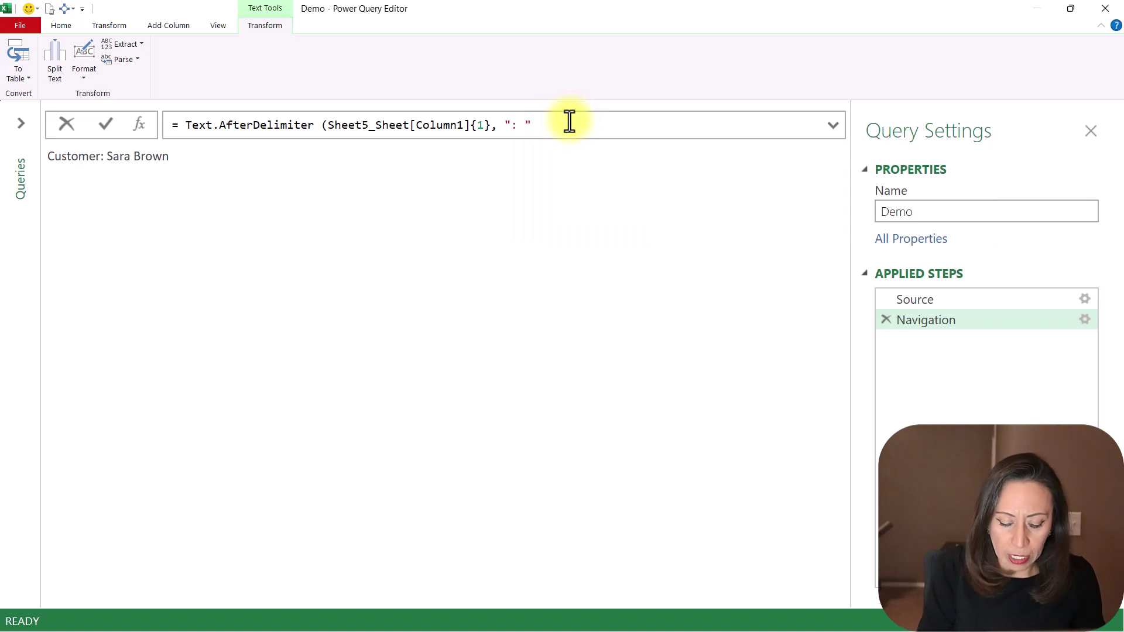
type(")")
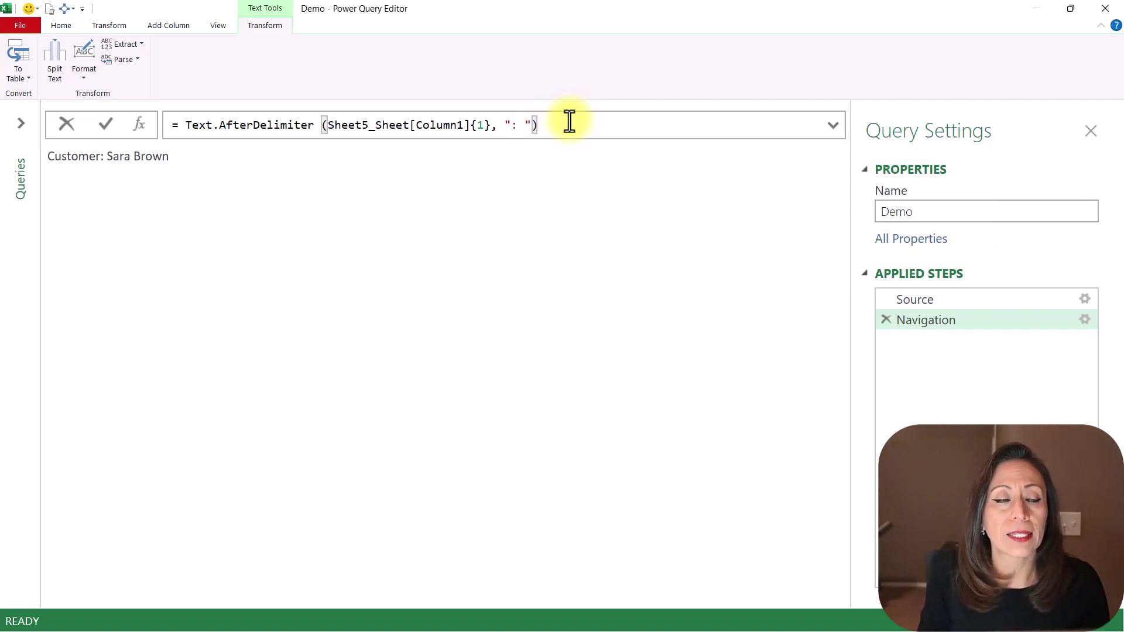
key("Return")
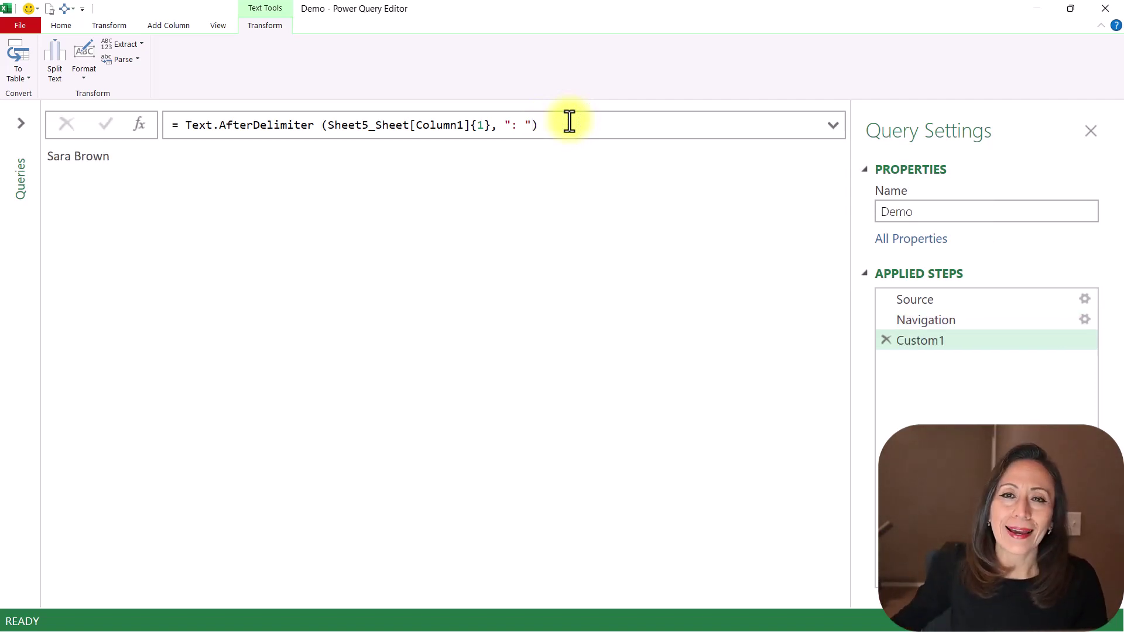
left_click_drag(115, 157, 42, 153)
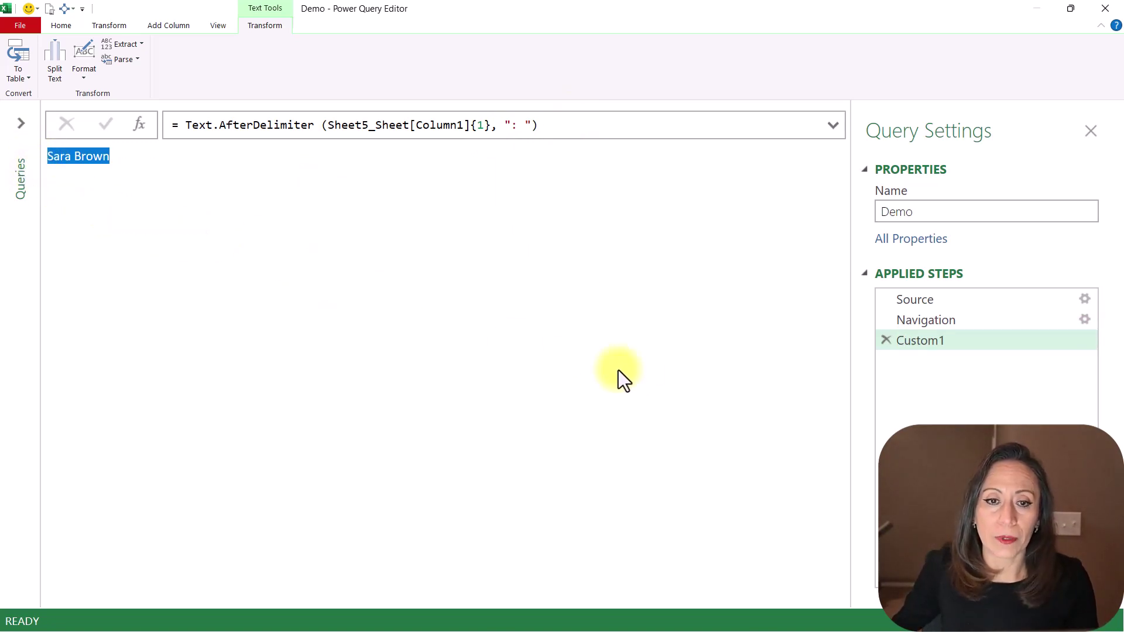
- Add a new custom step with the formula = Sheet5_Sheet to return to the full sheet table
left_click(139, 126)
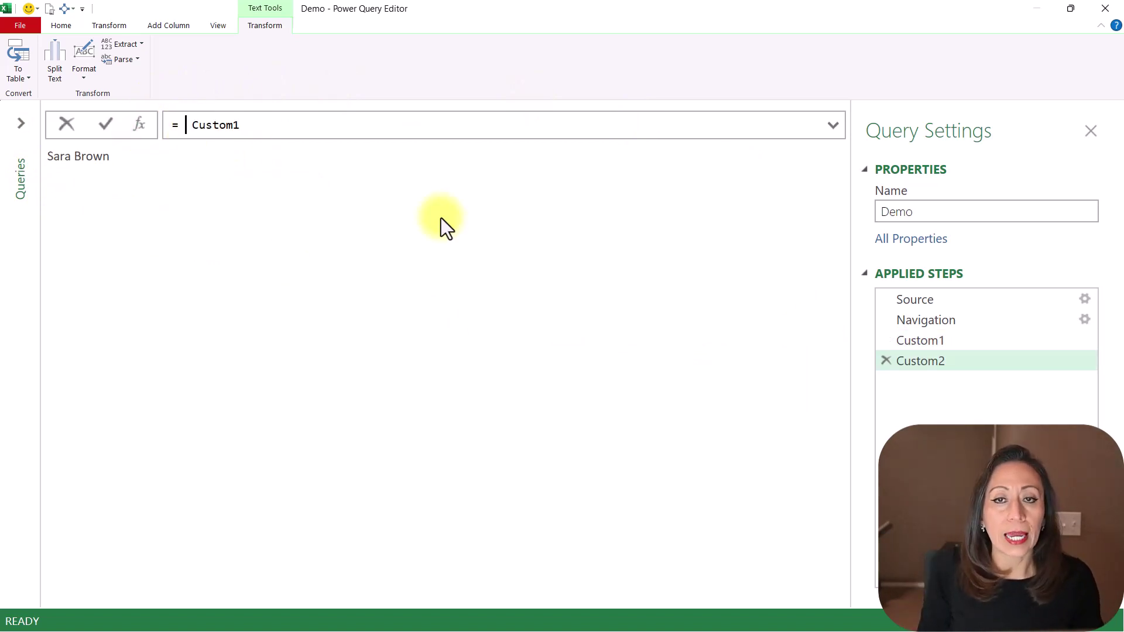
key("shift+End")
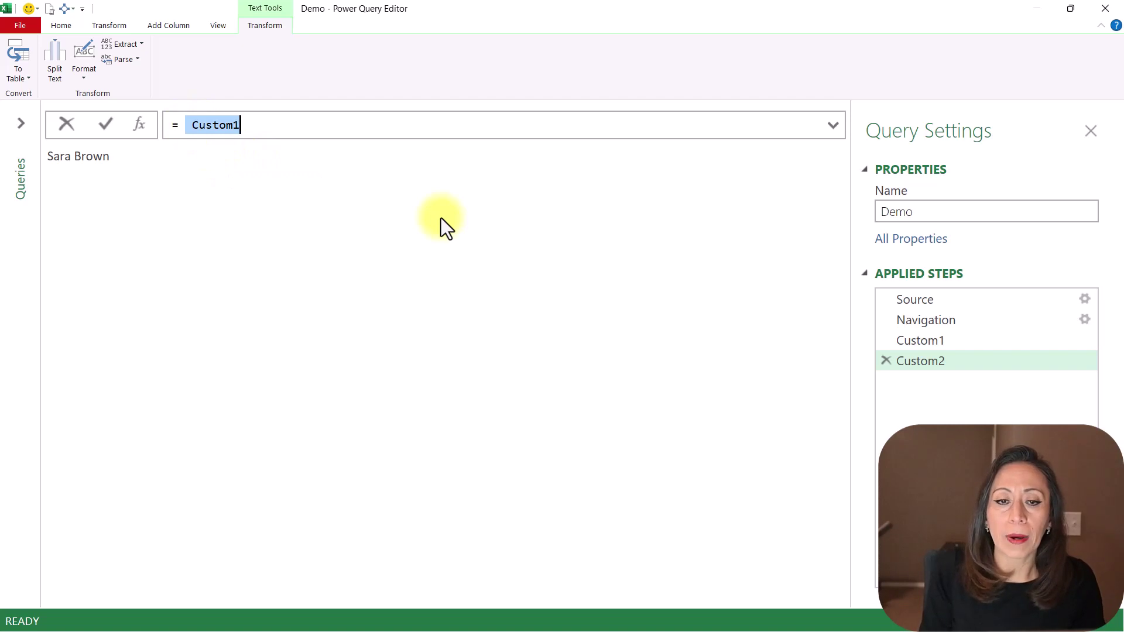
key("BackSpace")
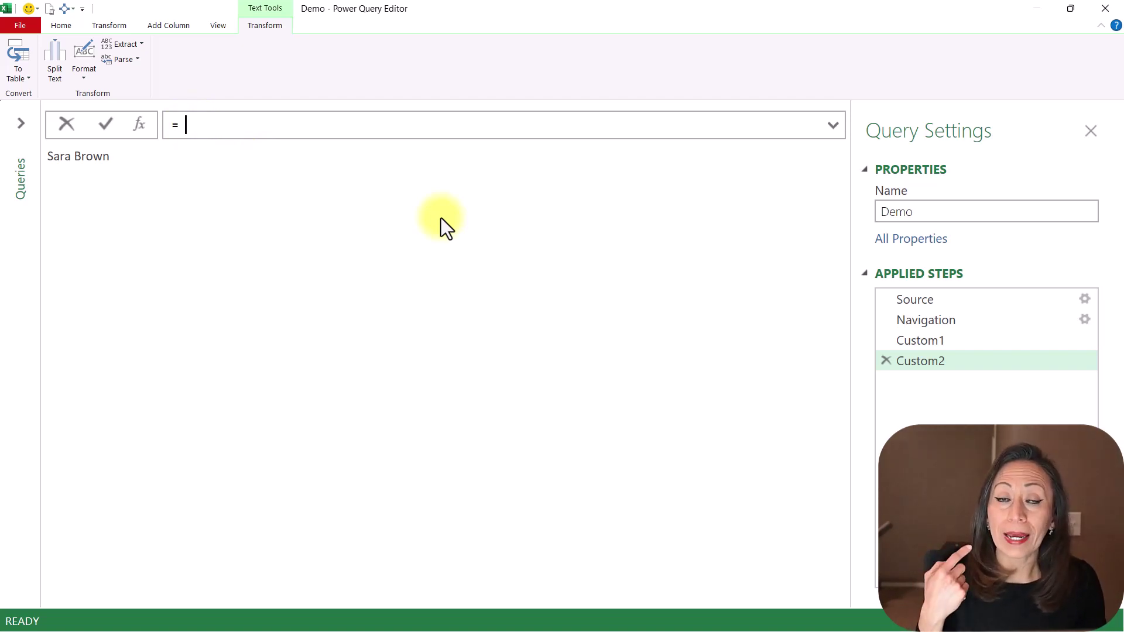
type("Sheet")
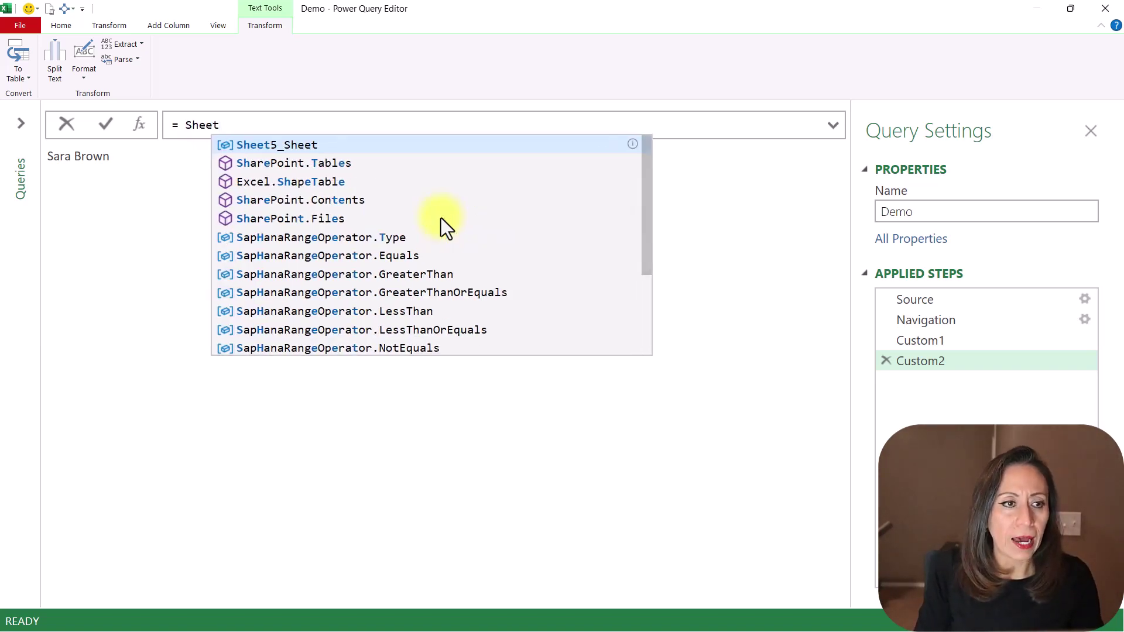
key("Tab")
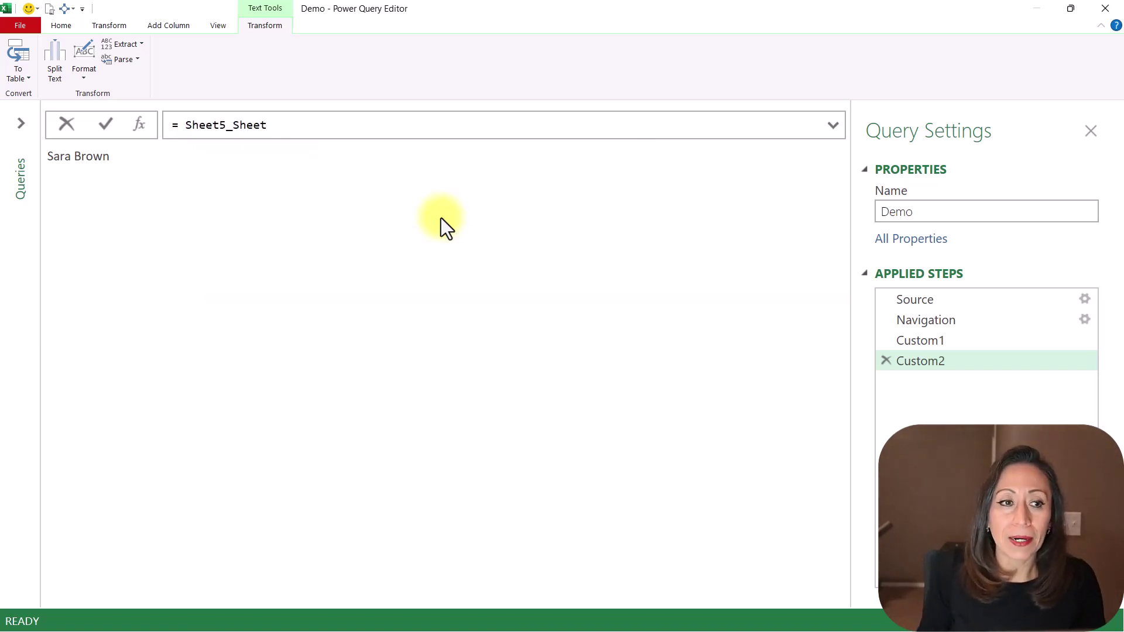
key("Return")
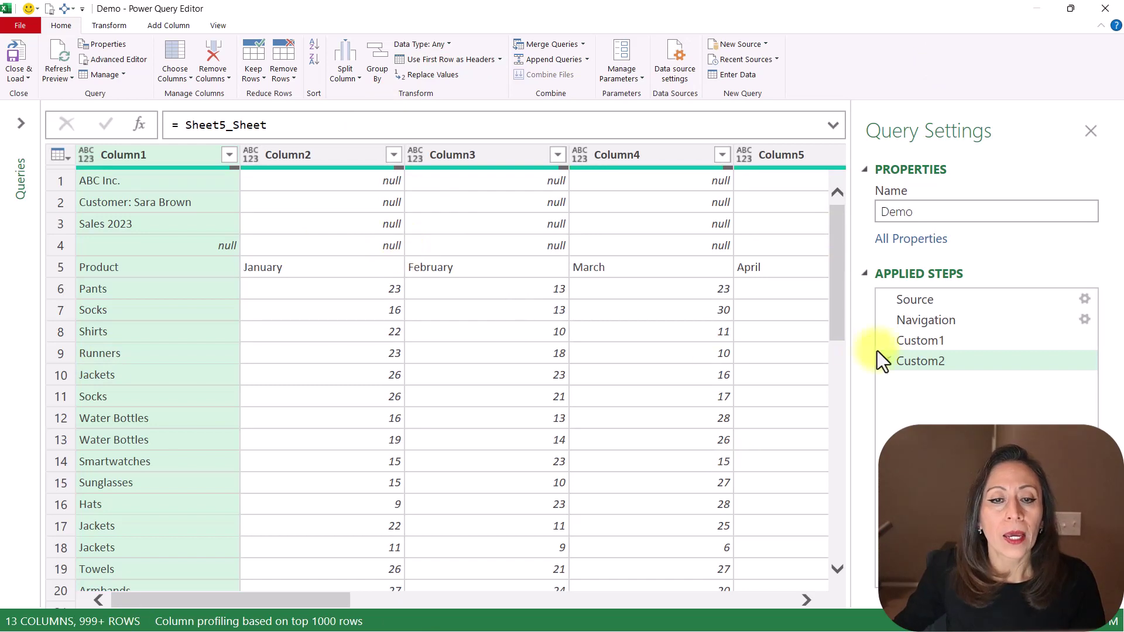
- Rename the Custom1 step to Customer
left_click(955, 342)
key("F2")
key("End")
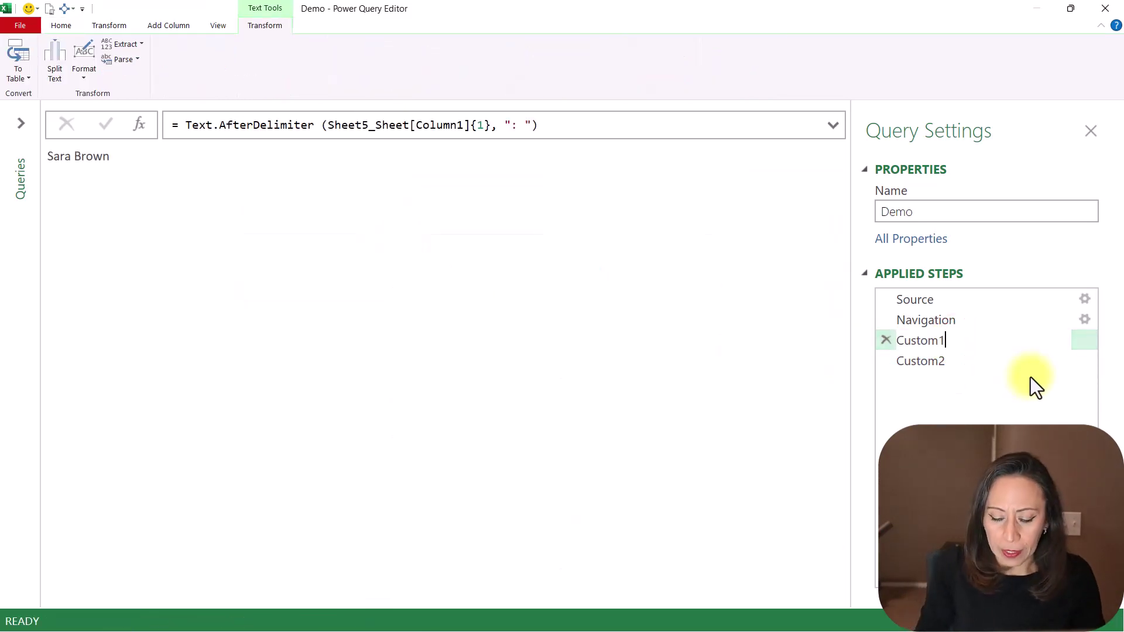
key("BackSpace")
type("er")
key("Return")
left_click(937, 342)
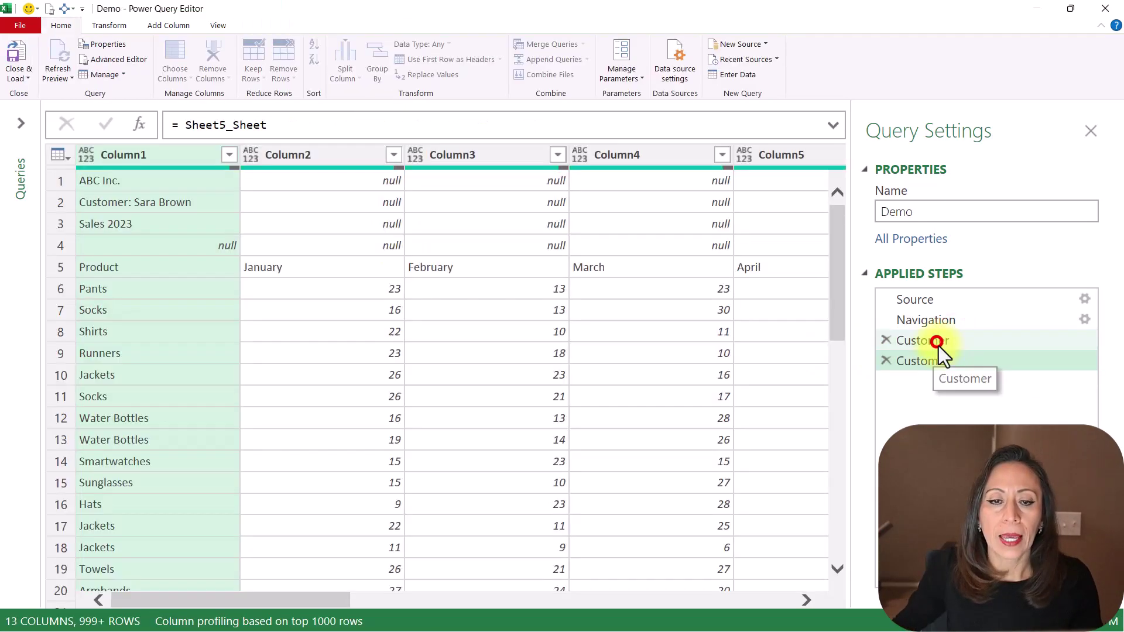
- Change the Custom2 step's formula to = Table.Skip (Sheet5_Sheet, 4) to remove the first four rows
left_click(945, 360)
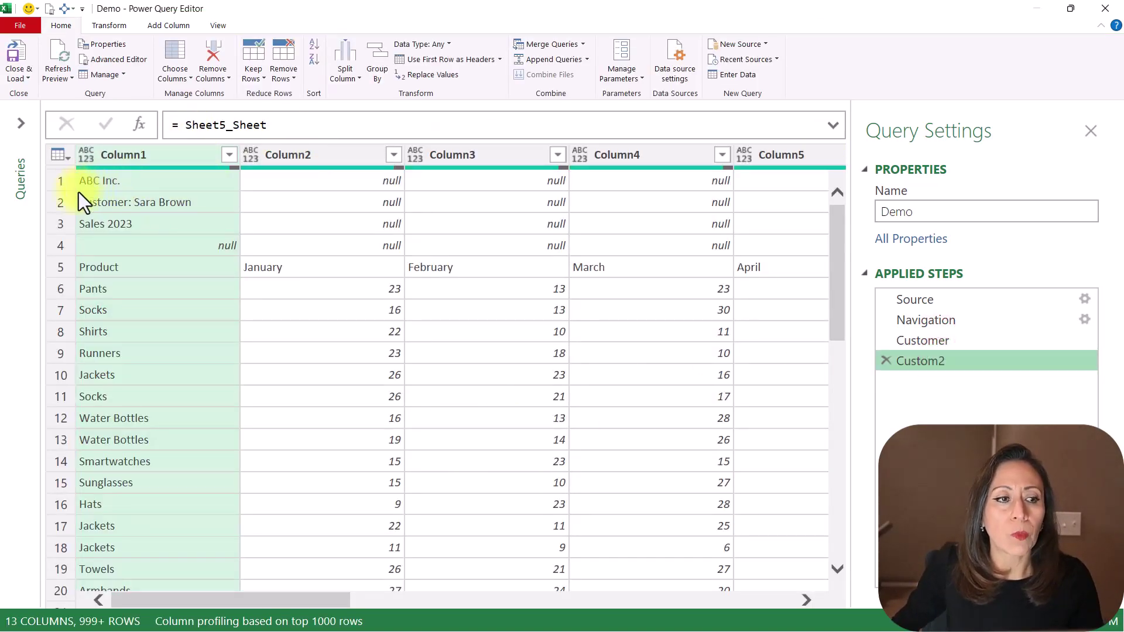
left_click(180, 125)
type("ta")
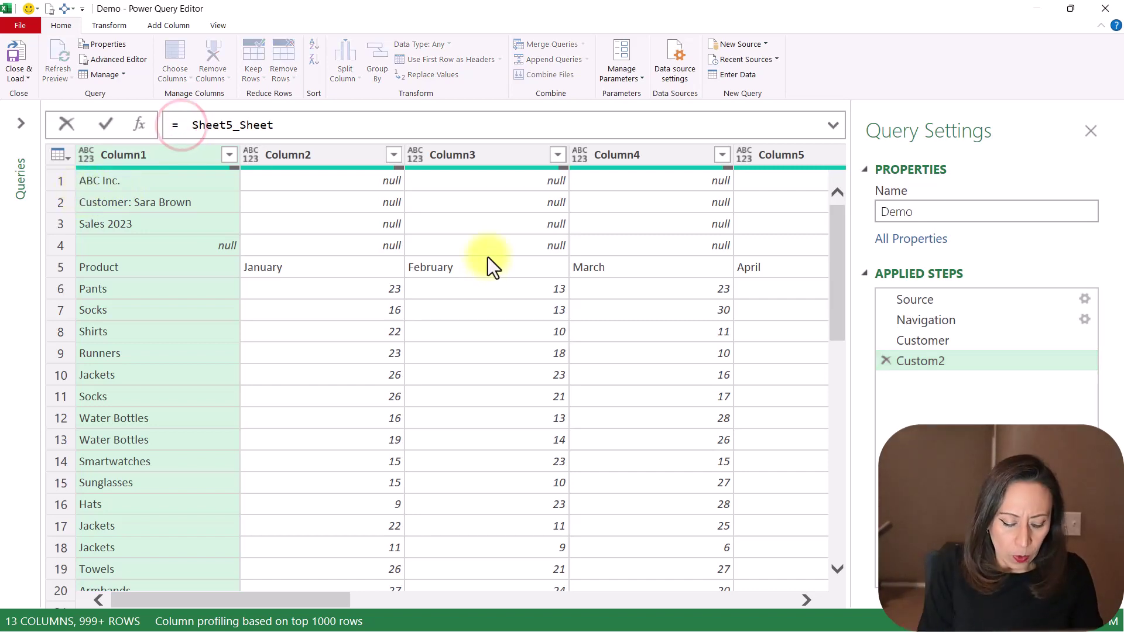
type("bls")
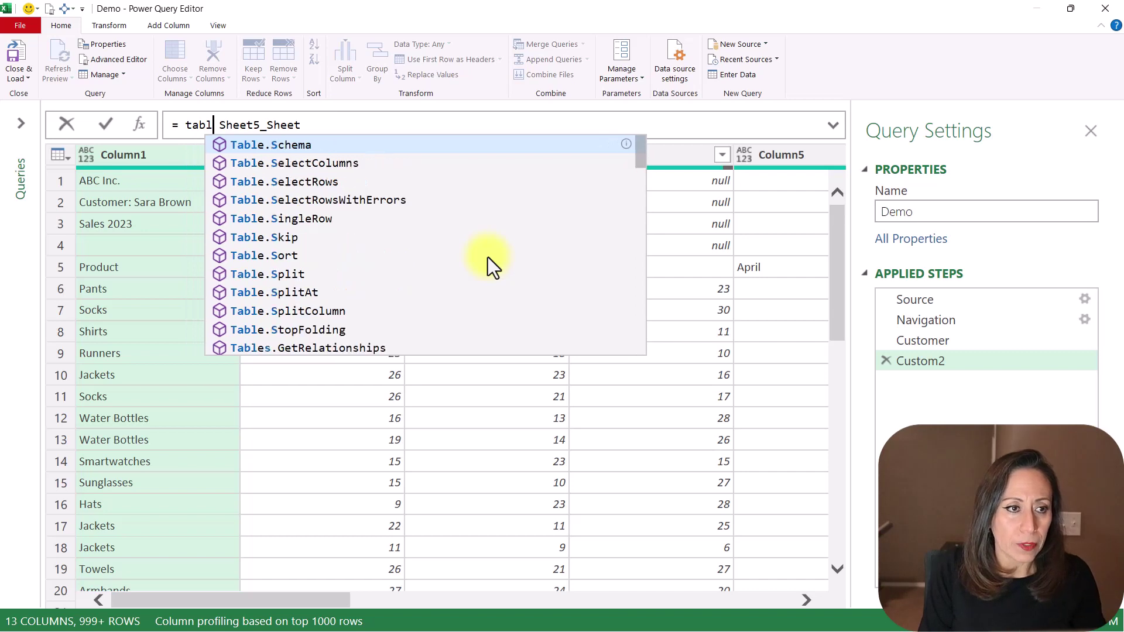
type("k")
key("Tab")
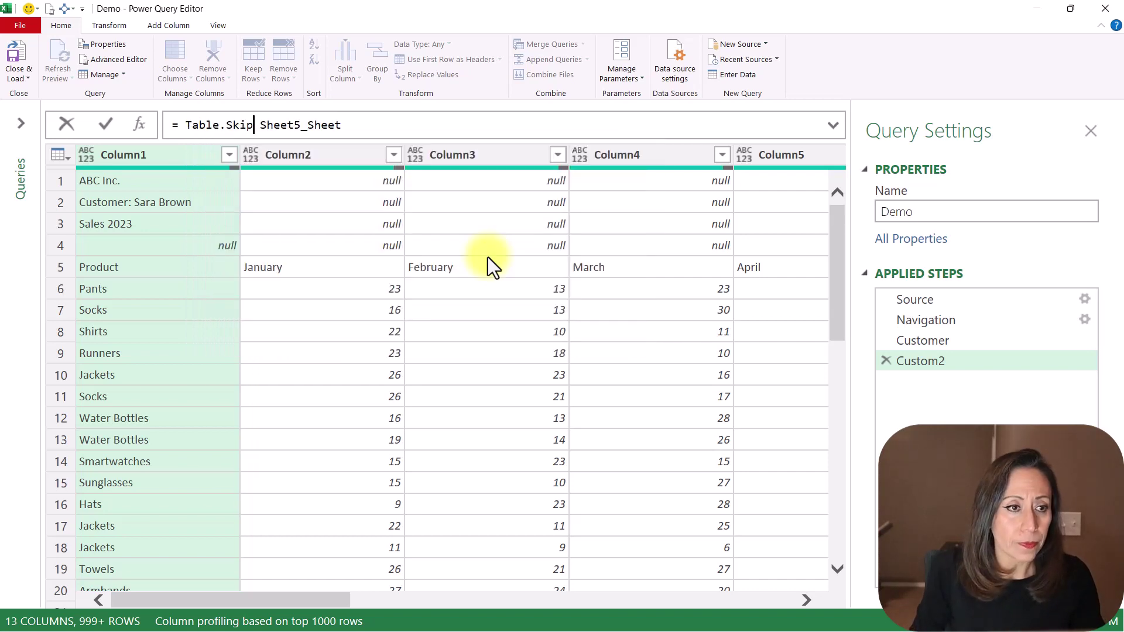
type("(")
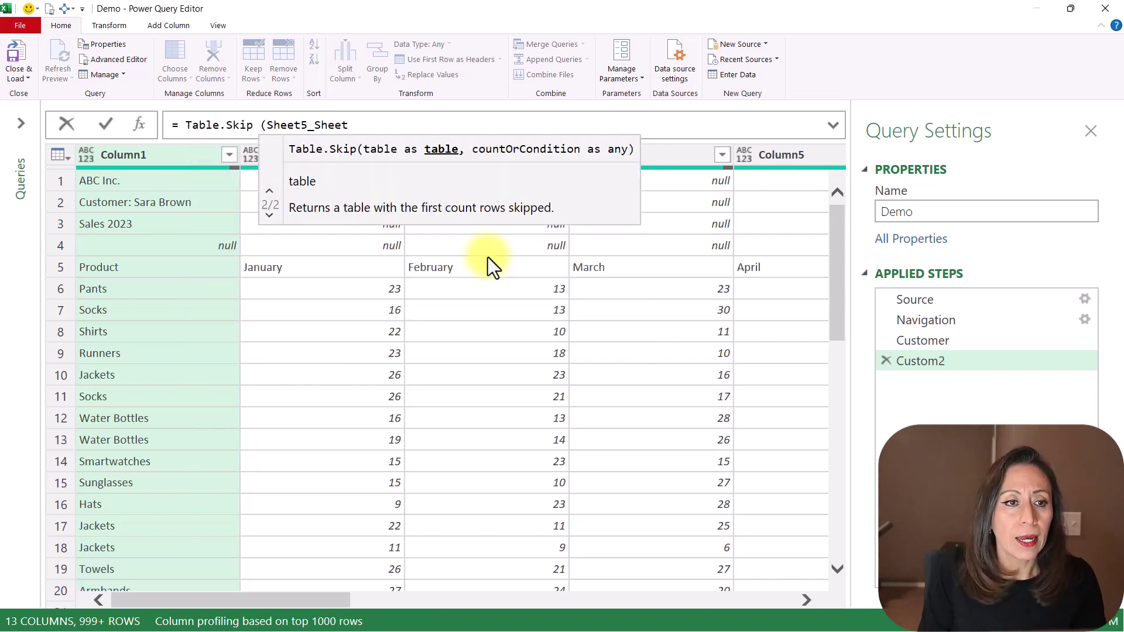
key("End")
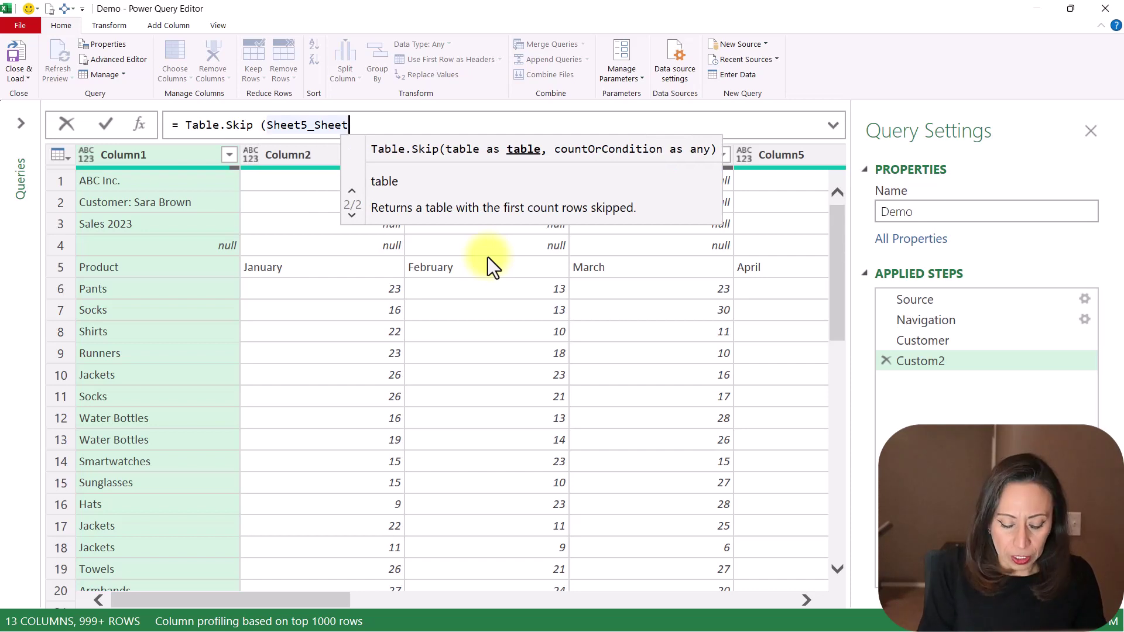
type(",")
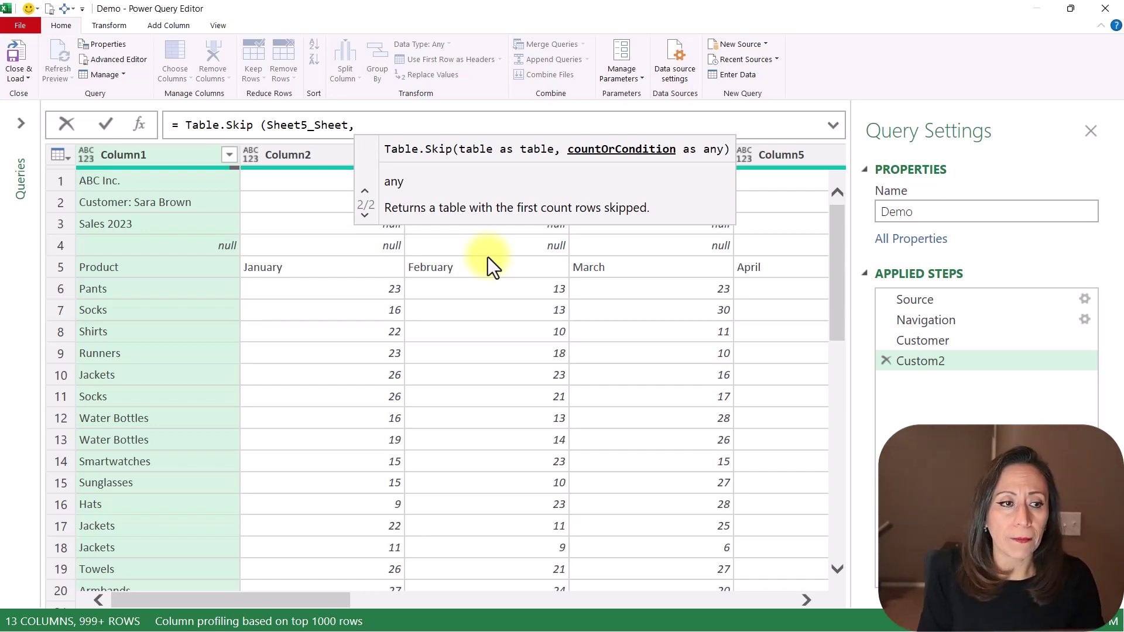
type("4")
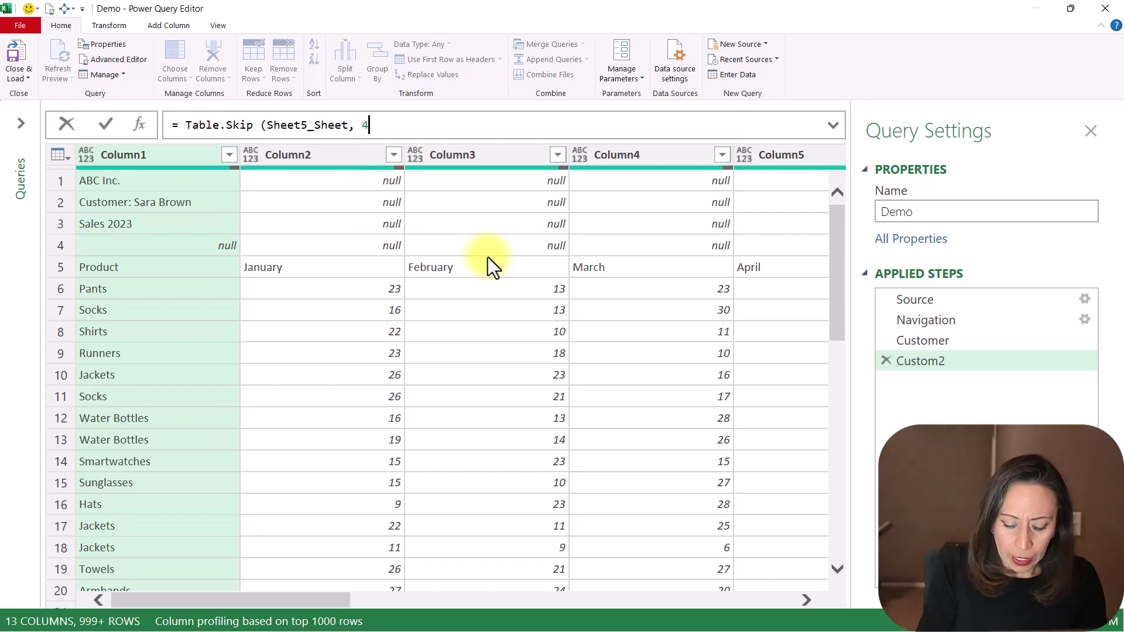
type(")")
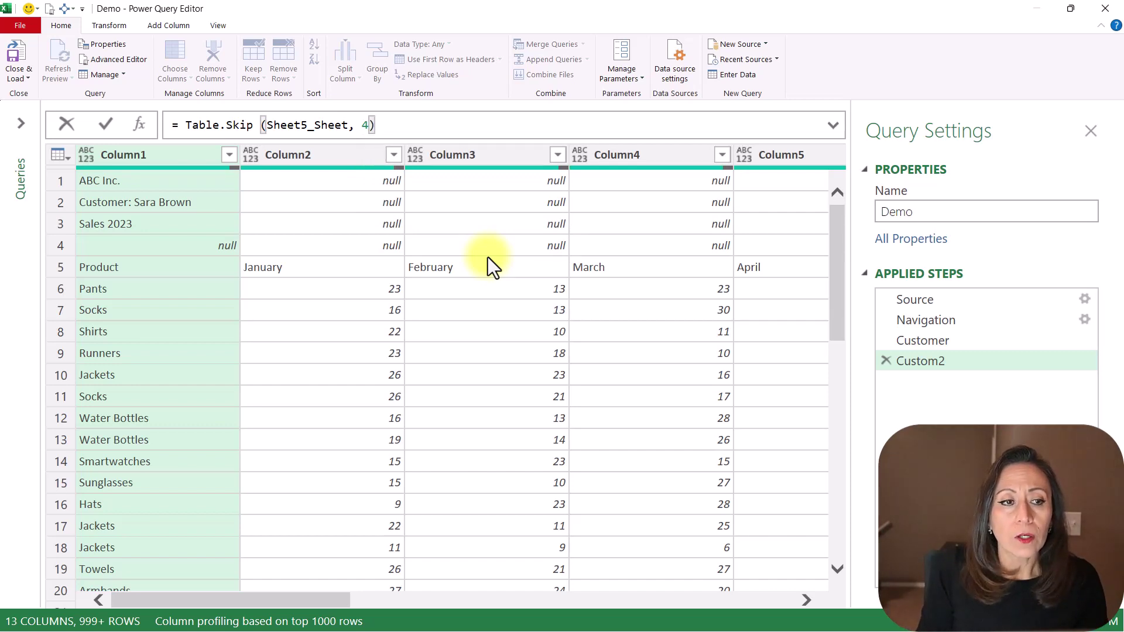
key("Return")
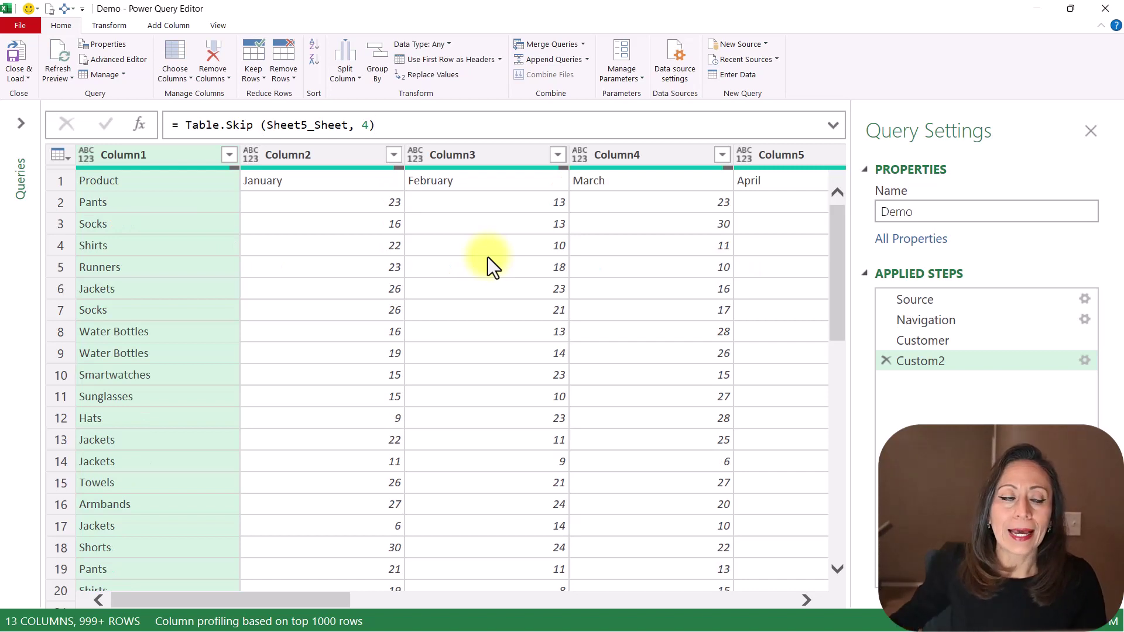
- Wrap the Custom2 step's Table.Skip formula in Table.PromoteHeaders to use the first remaining row as column headers
left_click(65, 180)
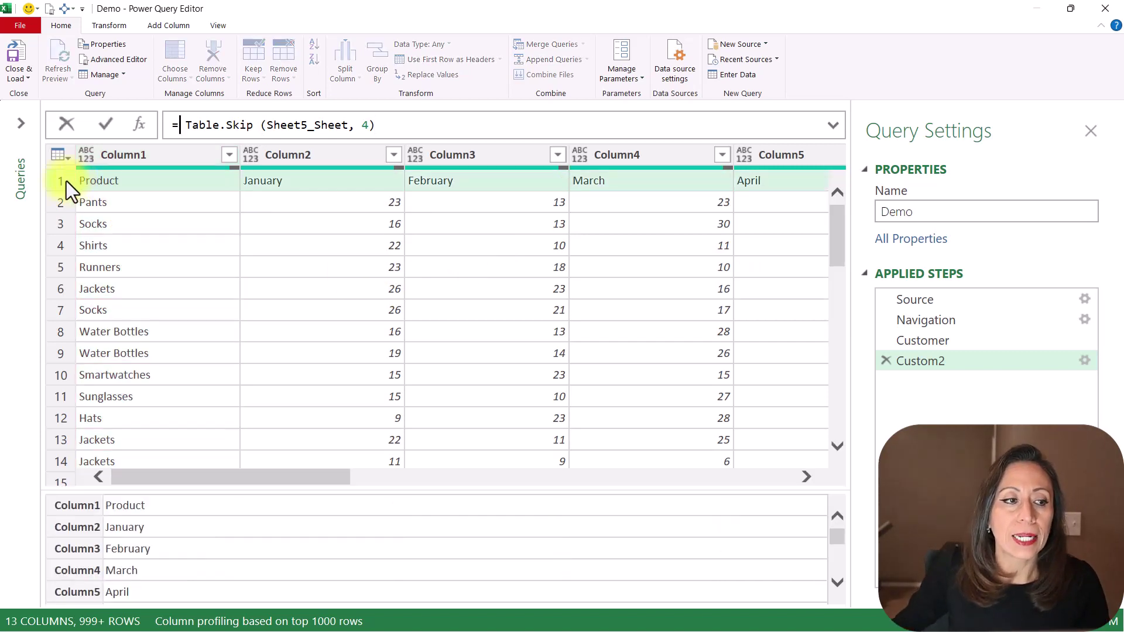
left_click(180, 123)
type("tab")
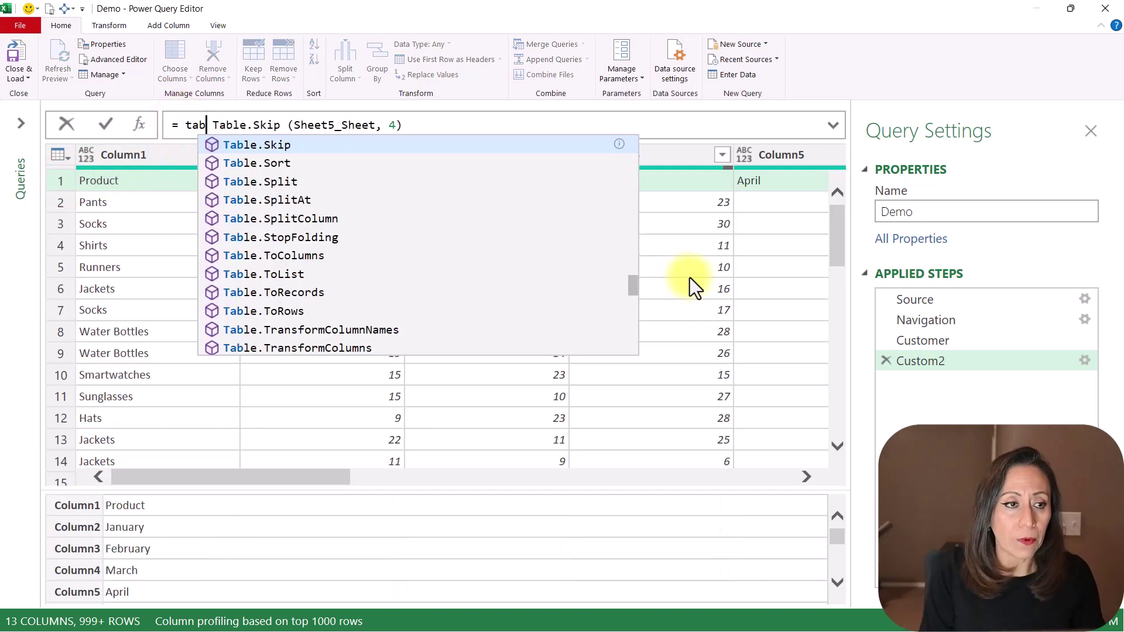
type("promot")
key("Tab")
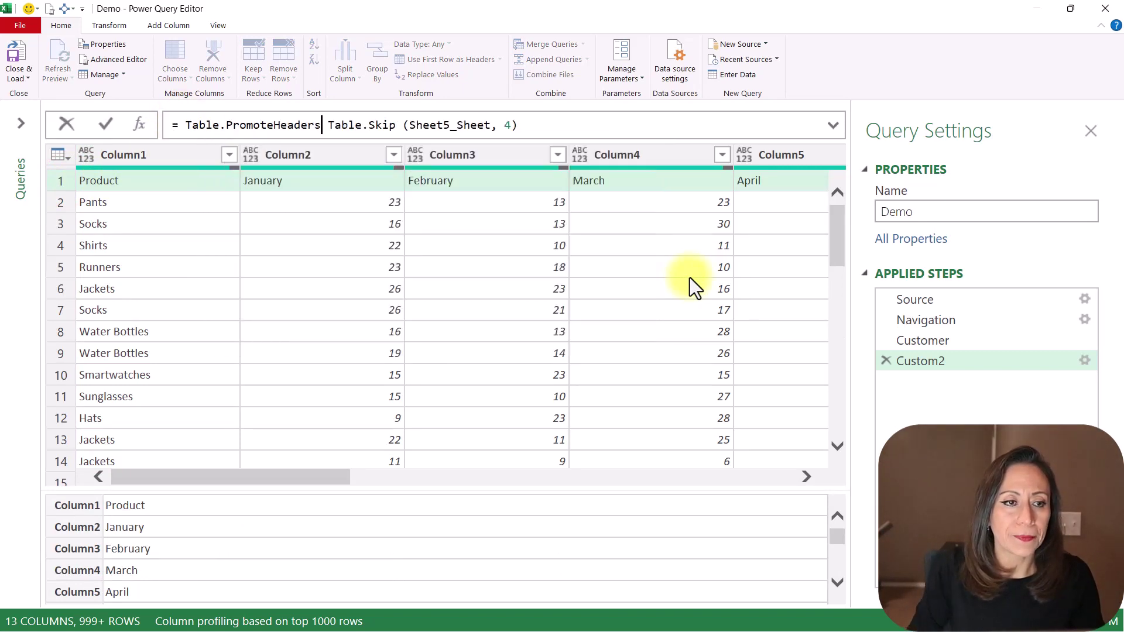
type("(")
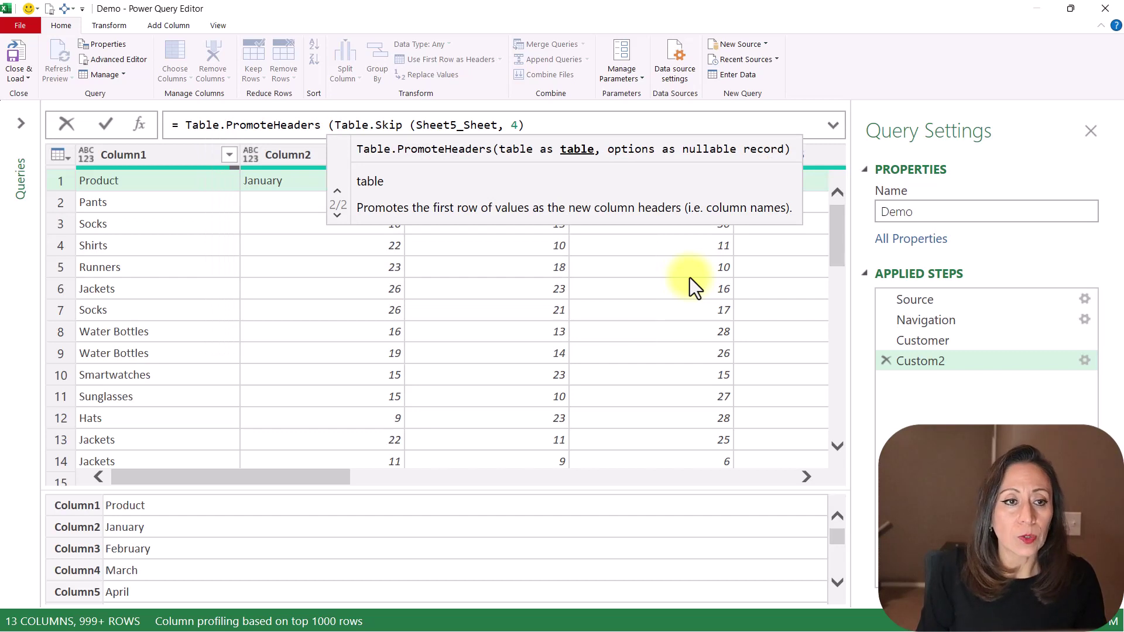
key("End")
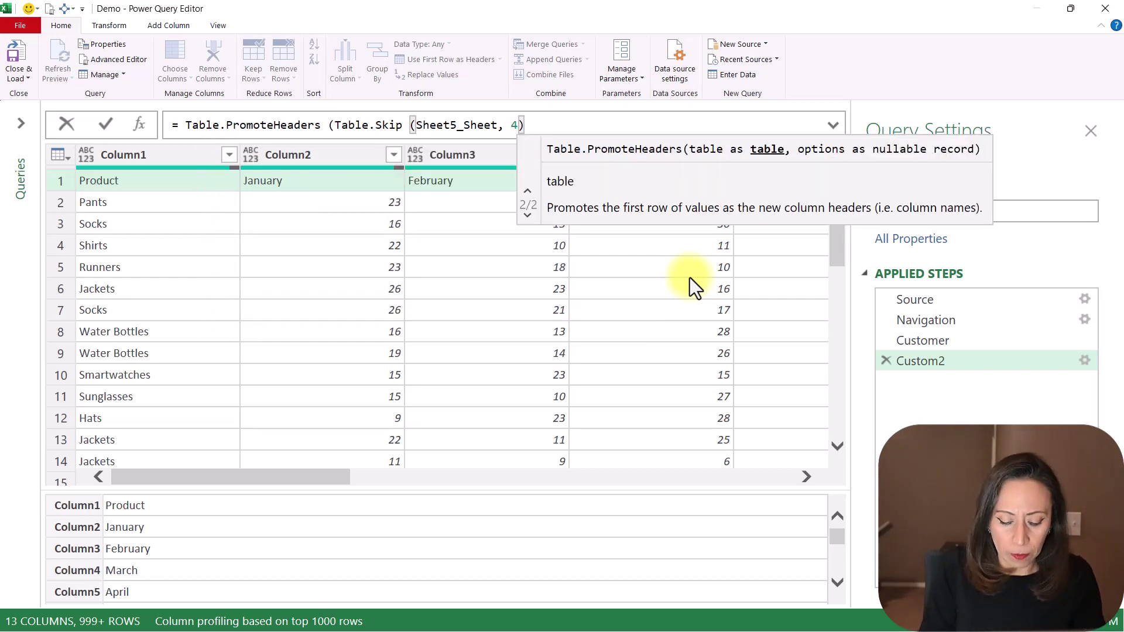
type(")")
key("Return")
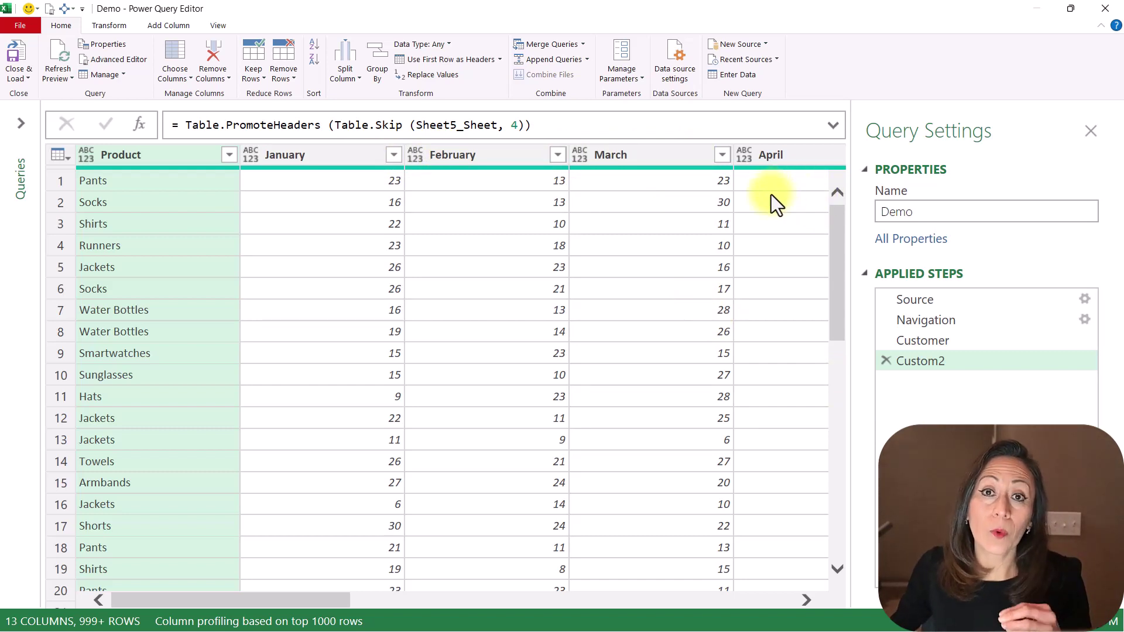
- Add a custom column named Customer Name with the formula = Customer, taking its value from the Customer step
left_click(176, 25)
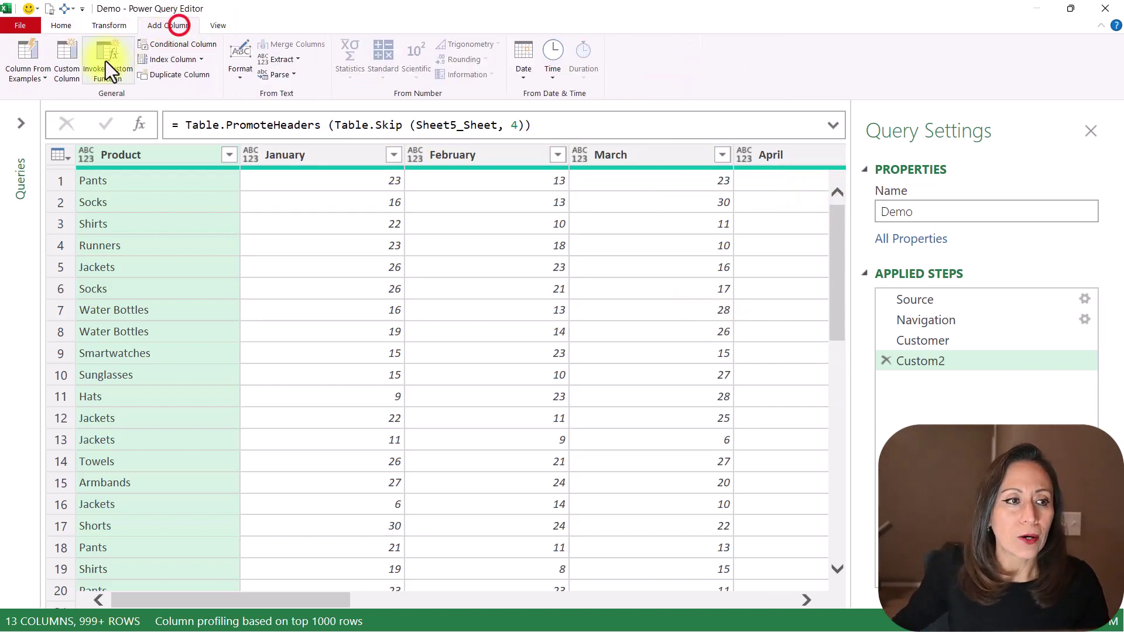
left_click(64, 58)
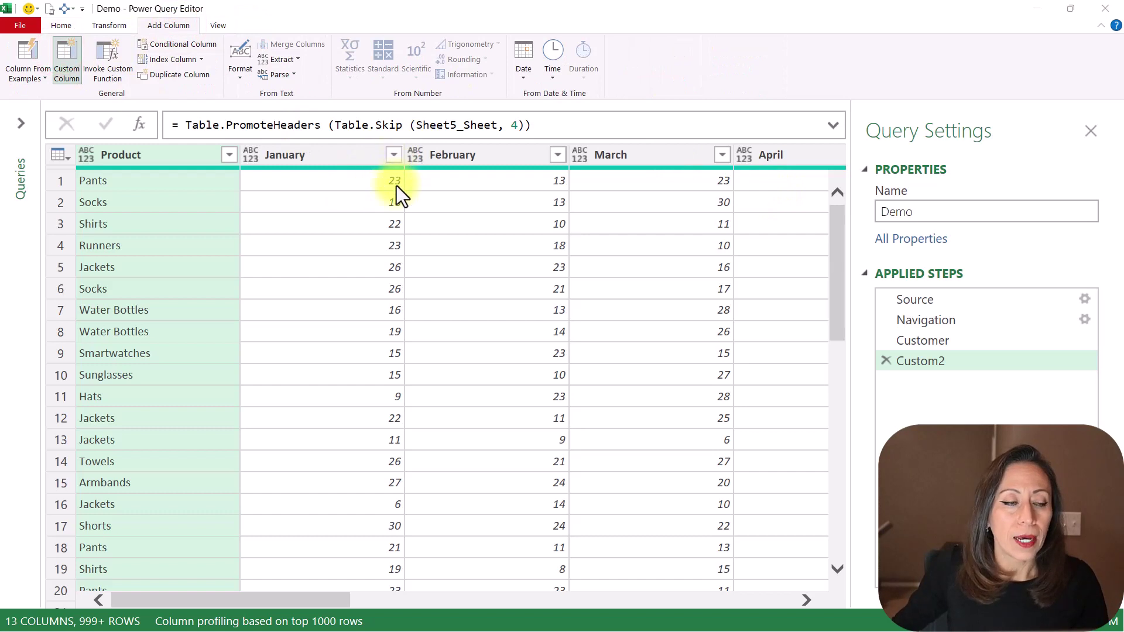
left_click(453, 244)
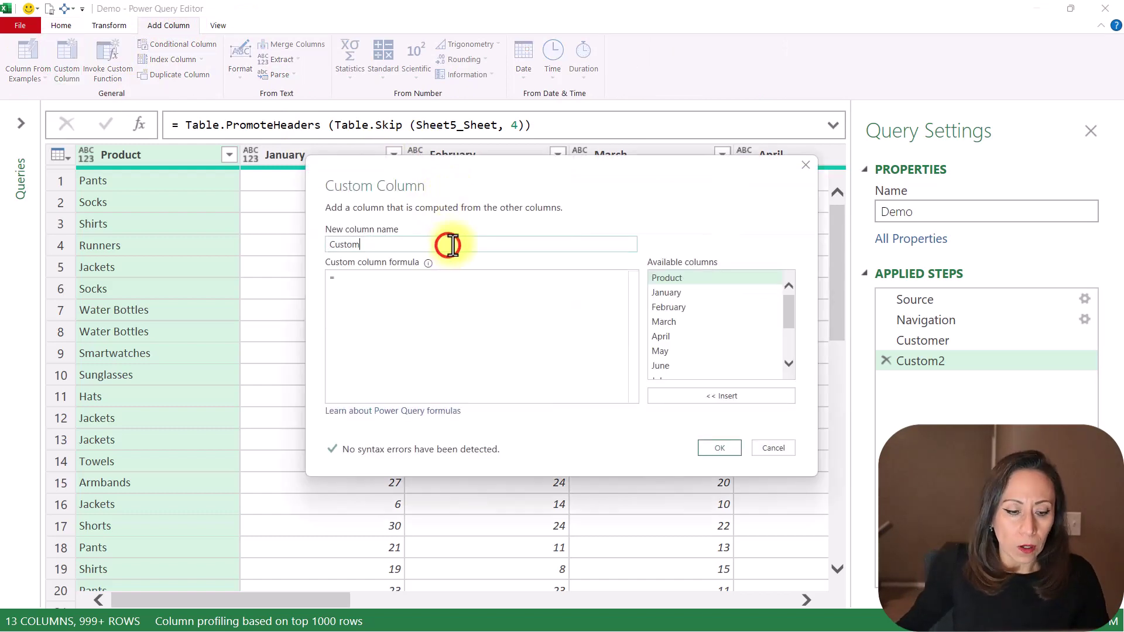
type("er Name")
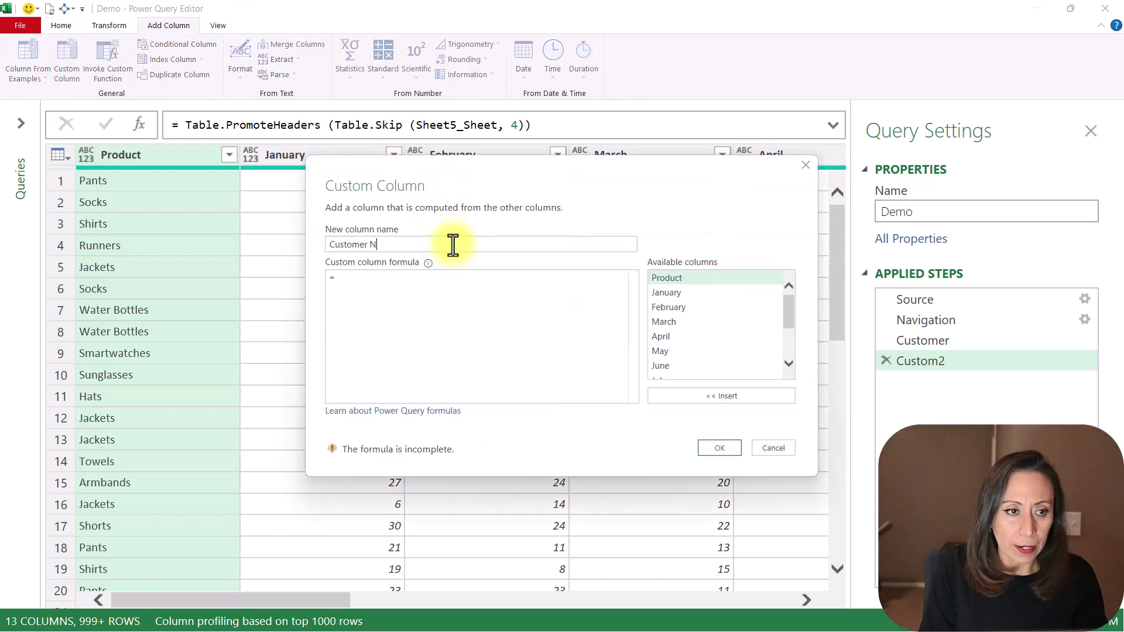
left_click(449, 282)
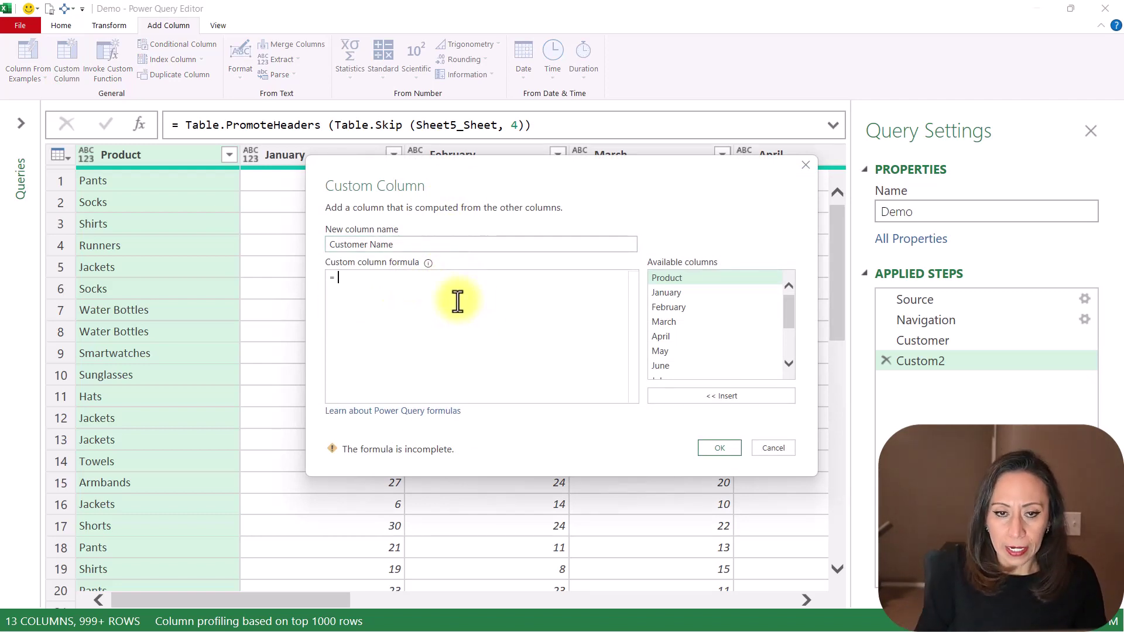
type("Cus")
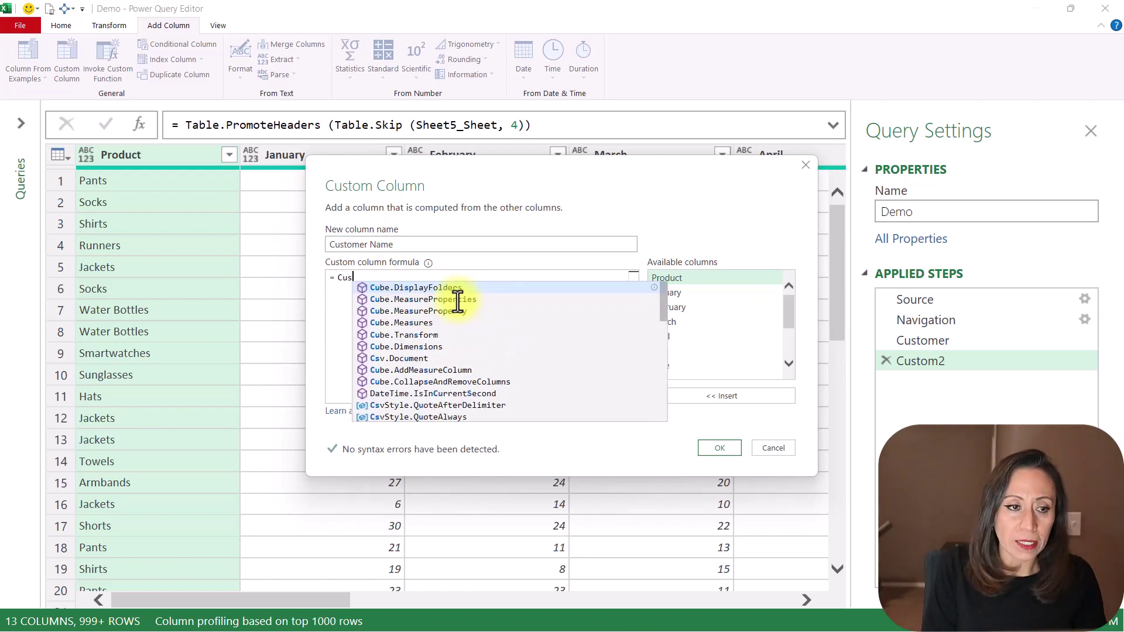
type("tomer")
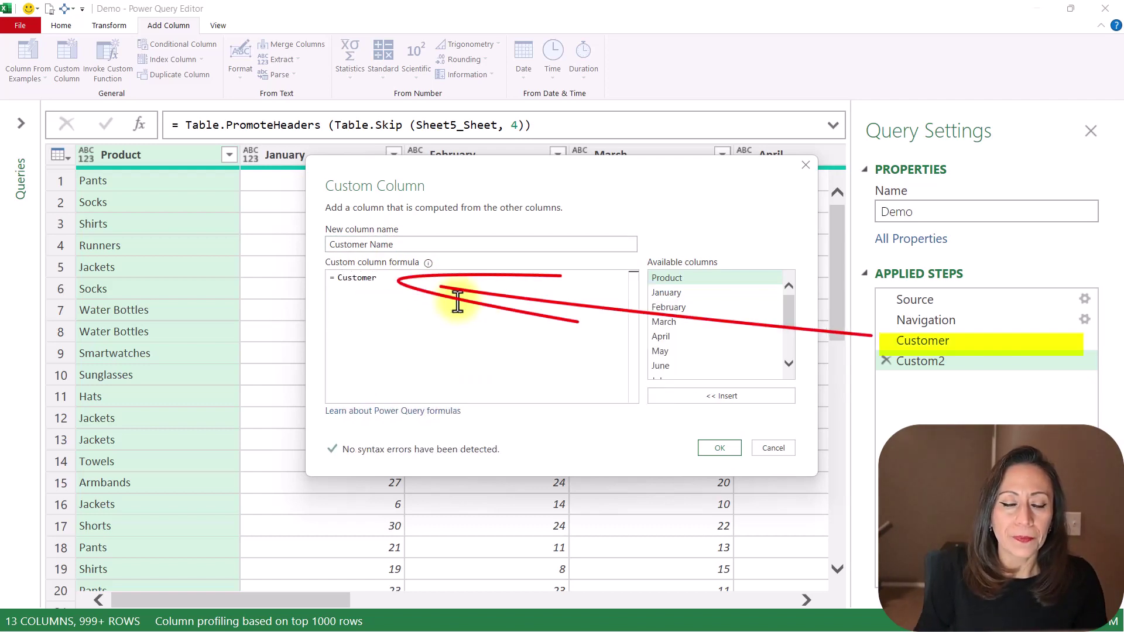
left_click(706, 449)
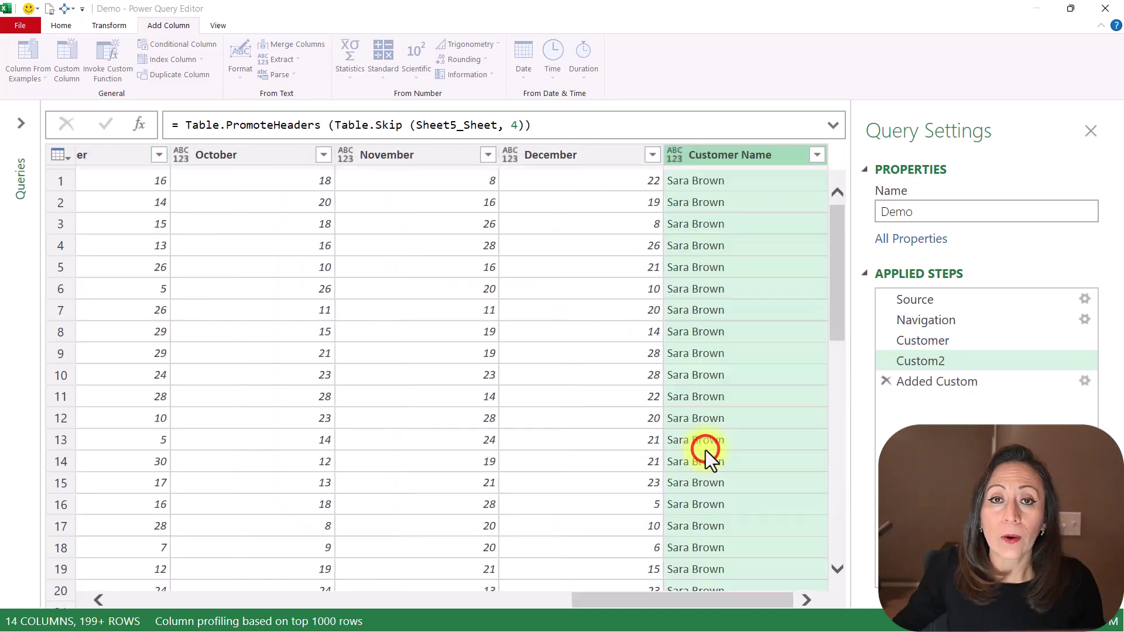
left_click(736, 154)
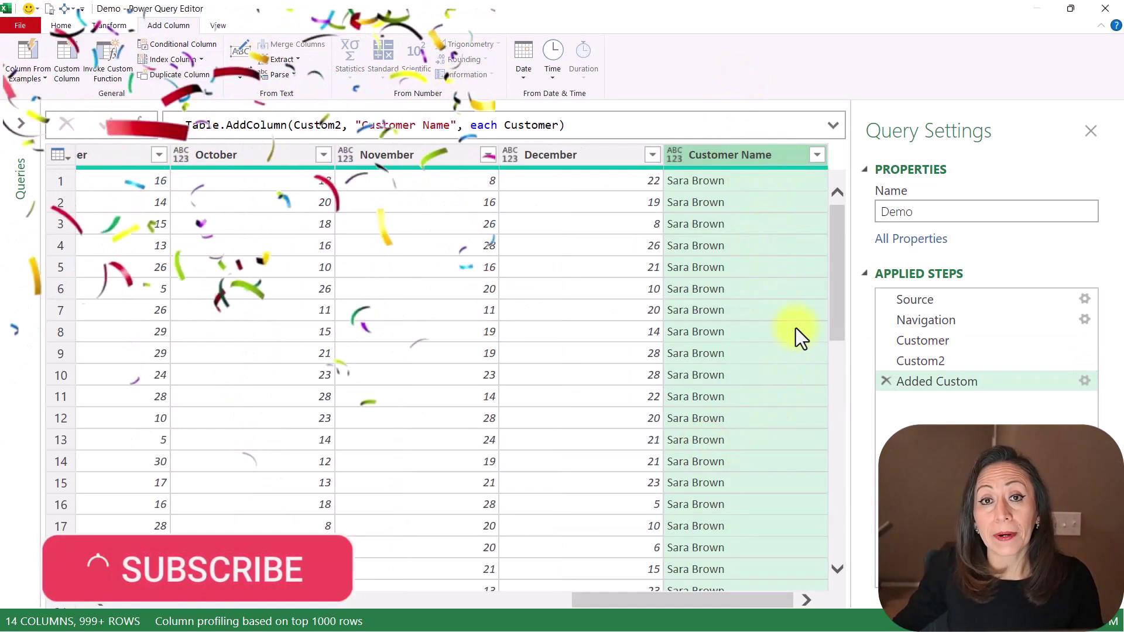
- Rename the Custom2 step to RemoveTopRows
left_click(972, 362)
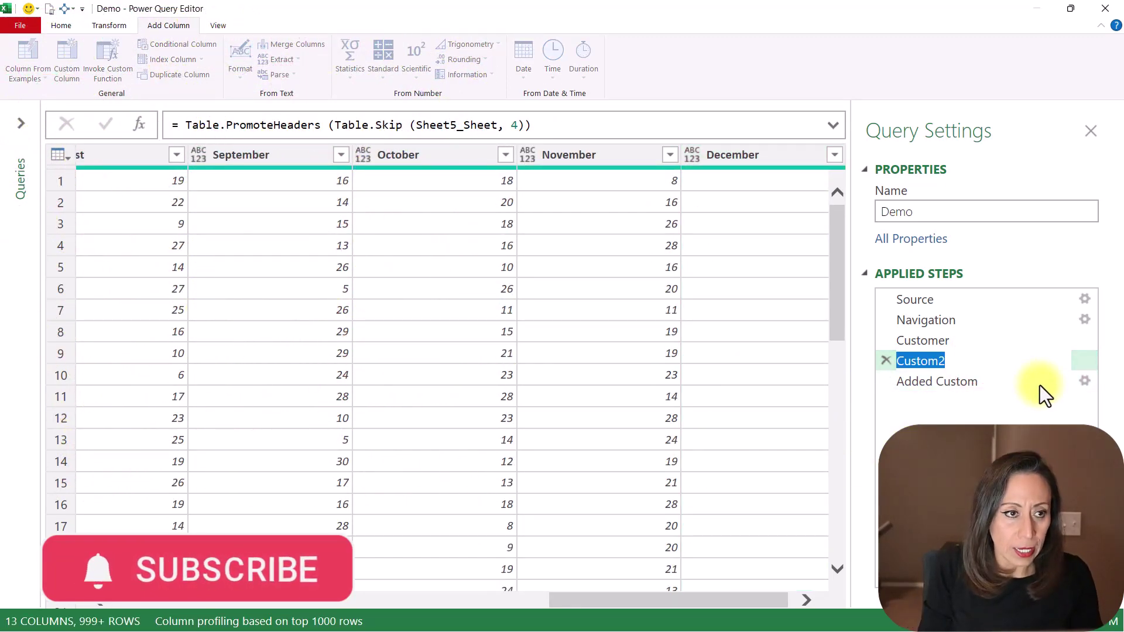
type("Re")
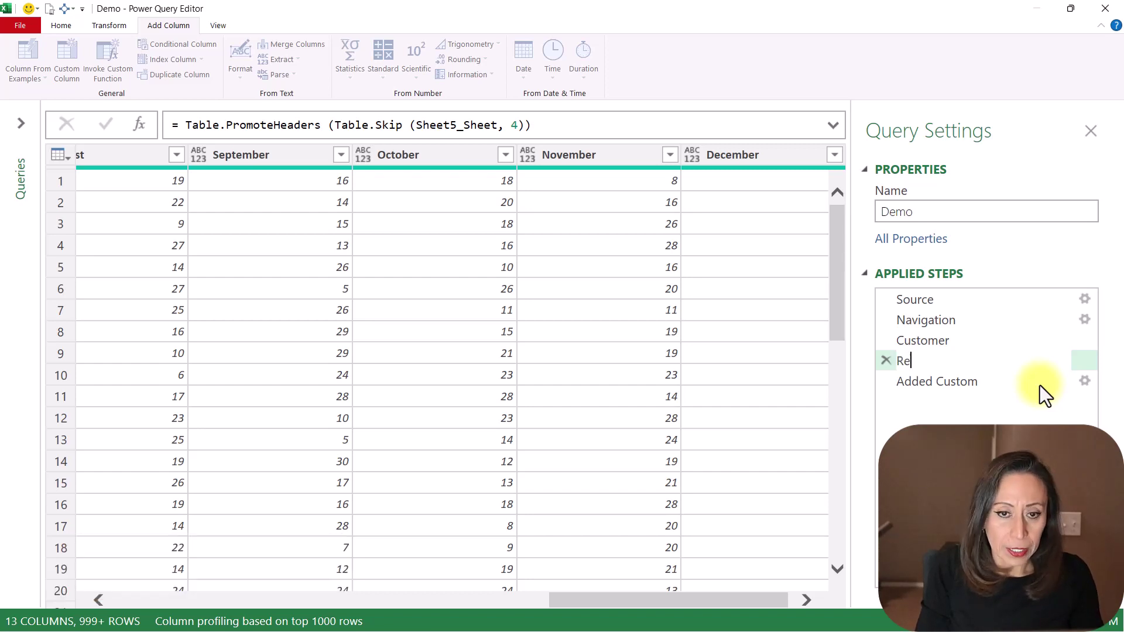
type("moveTopRows")
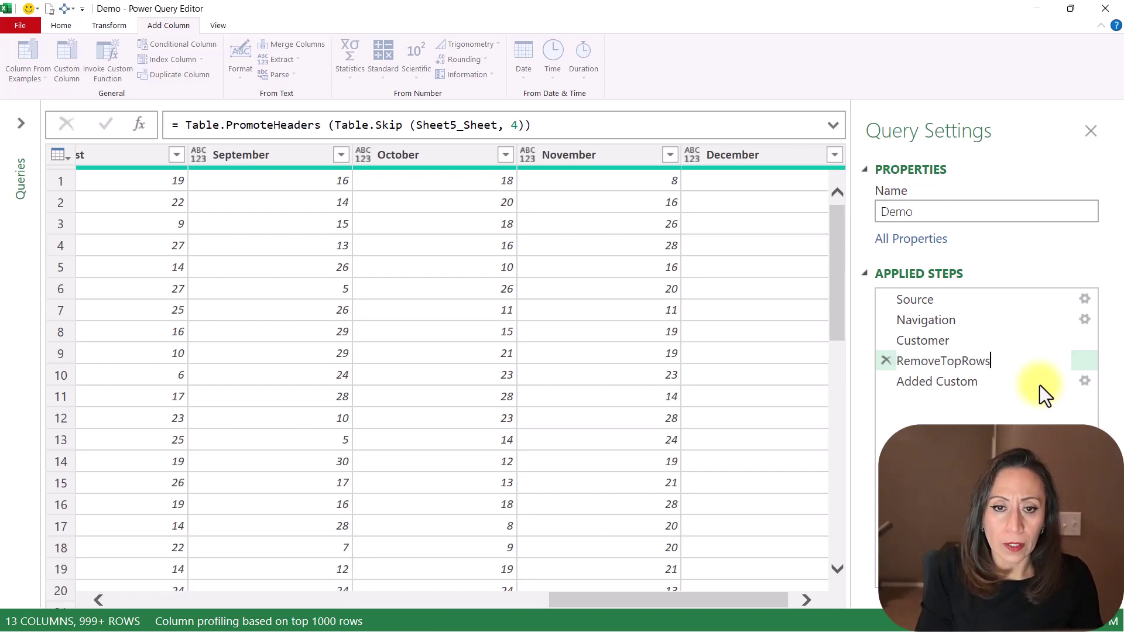
key("Return")
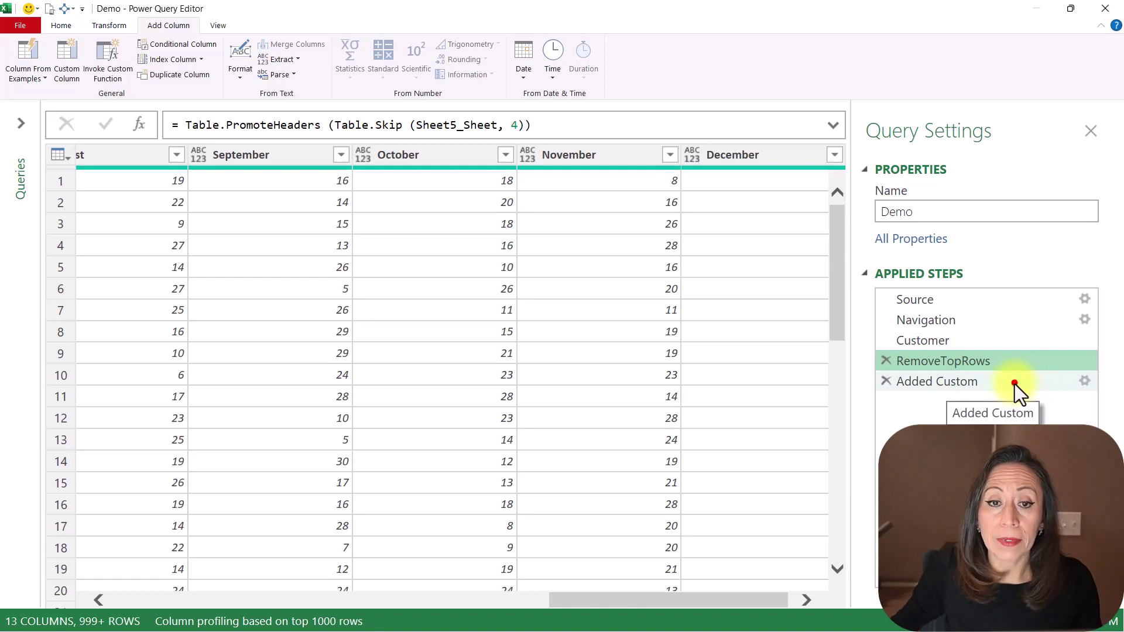
- Rename the Added Custom step to AddededCustomer, without a space
left_click(1014, 383)
key("F2")
key("End")
type("er")
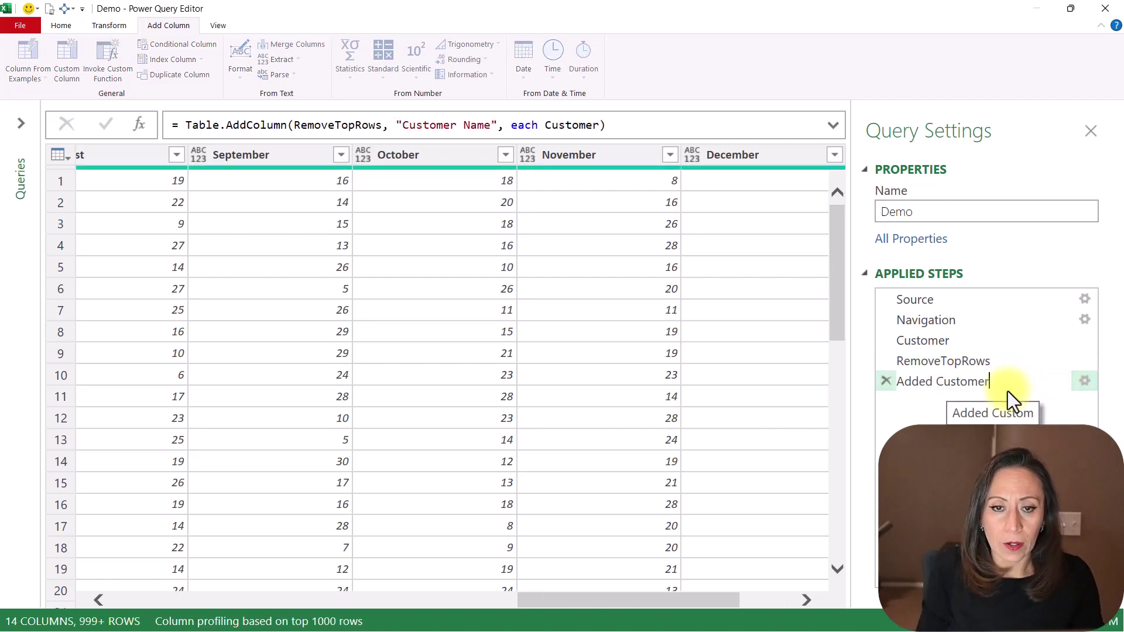
key("Left")
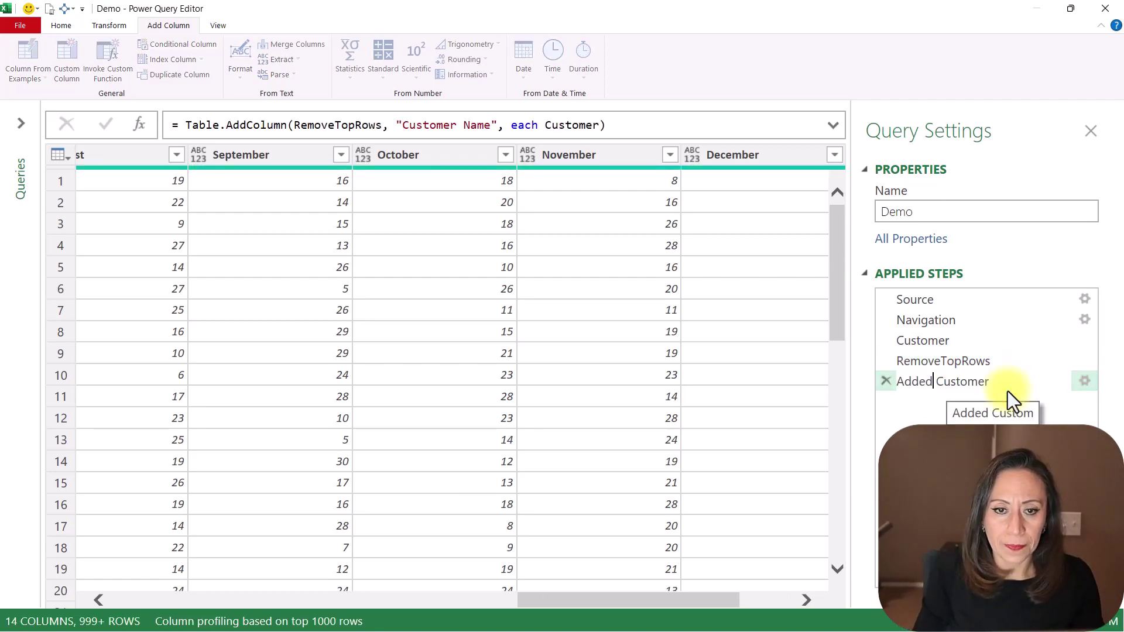
key("Left")
key("Left")
key("Left")
key("BackSpace")
type("ed")
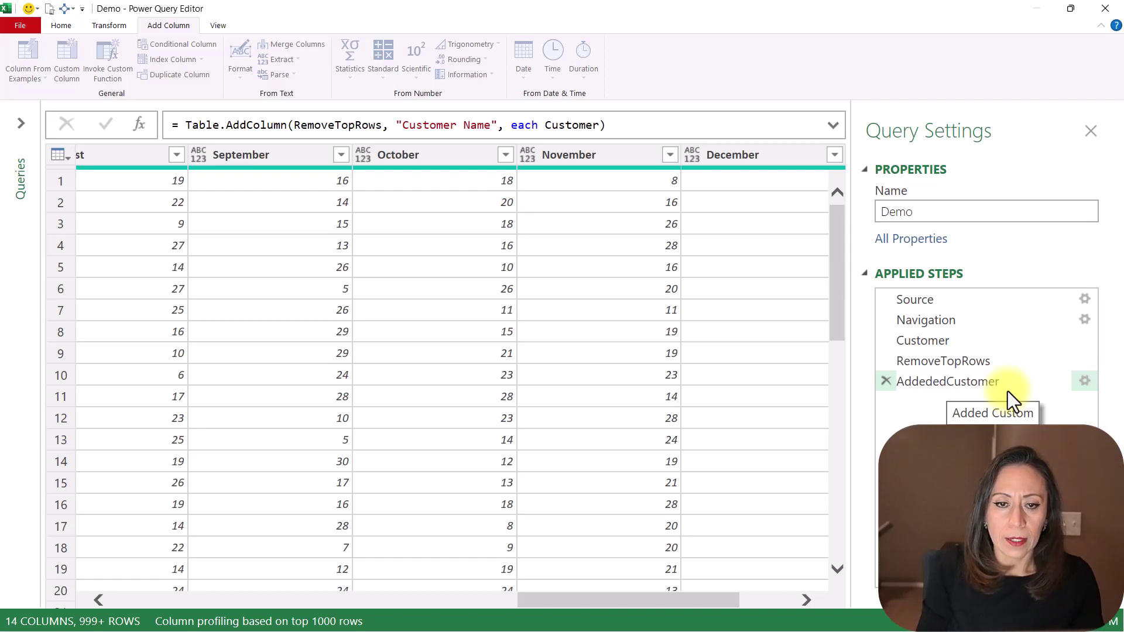
key("Return")
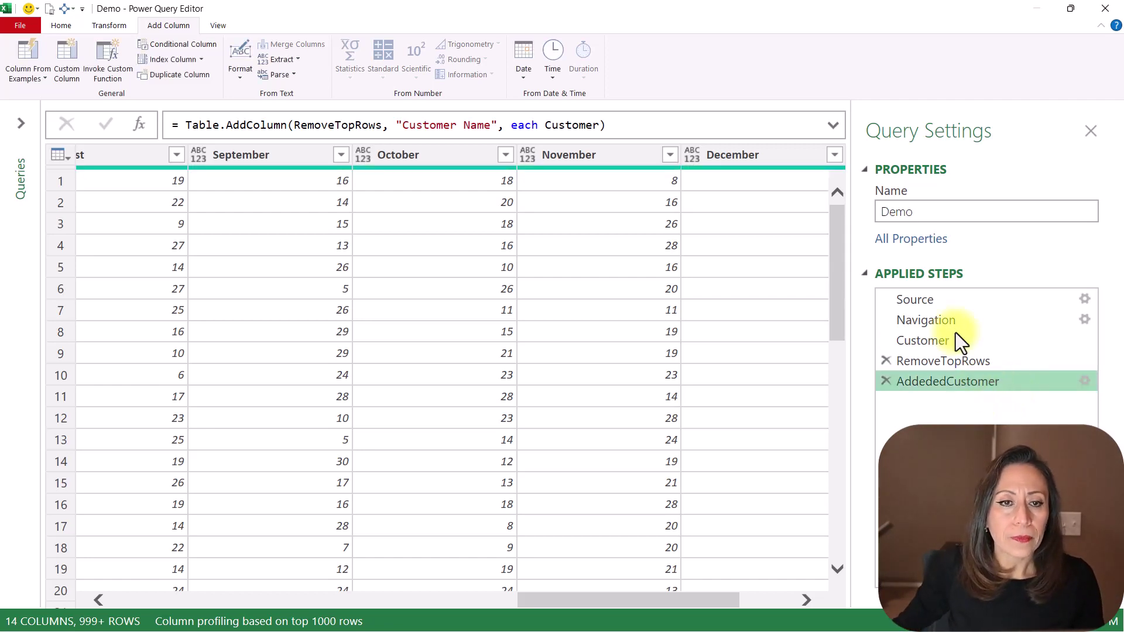
- Unpivot all columns other than Product and Customer Name
left_click(683, 601)
left_click_drag(683, 603, 273, 622)
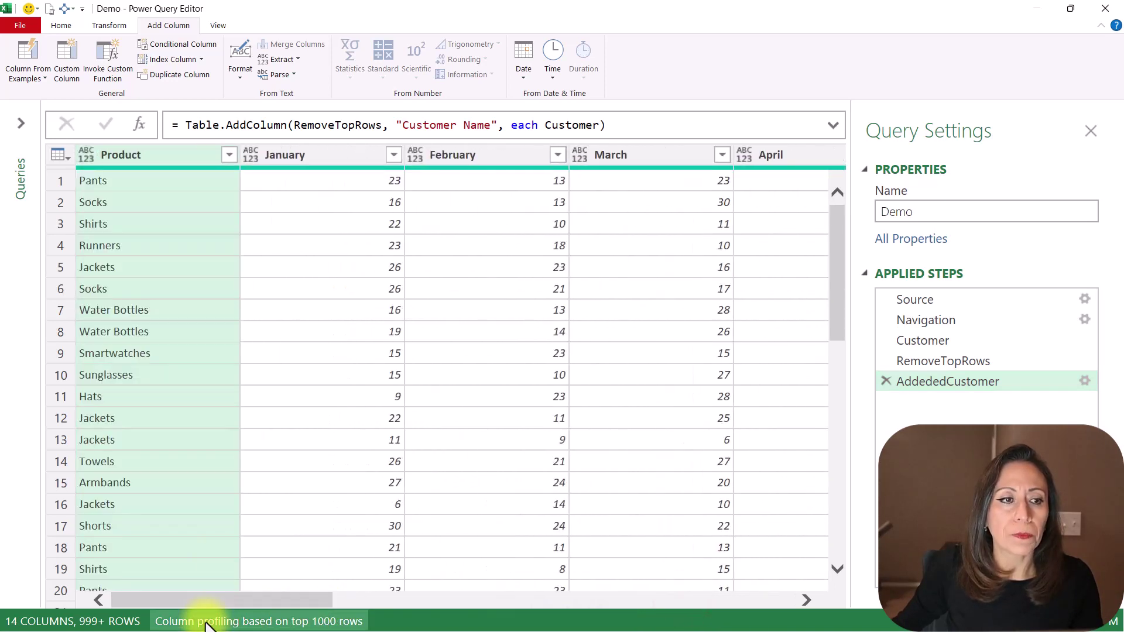
left_click(146, 158)
left_click_drag(244, 602, 799, 603)
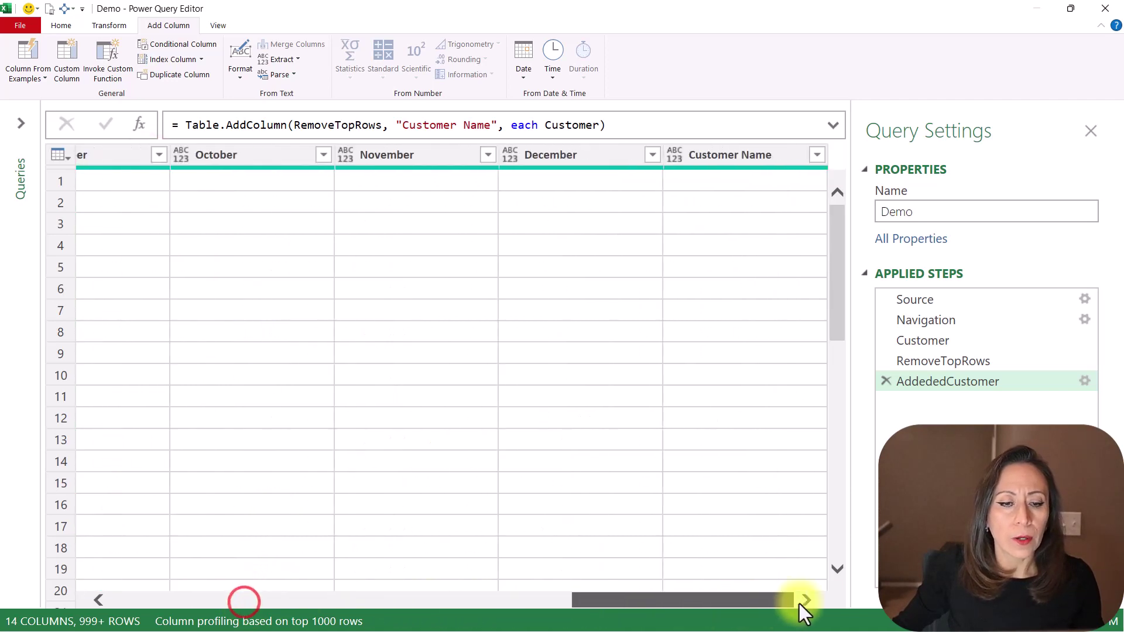
left_click(731, 156)
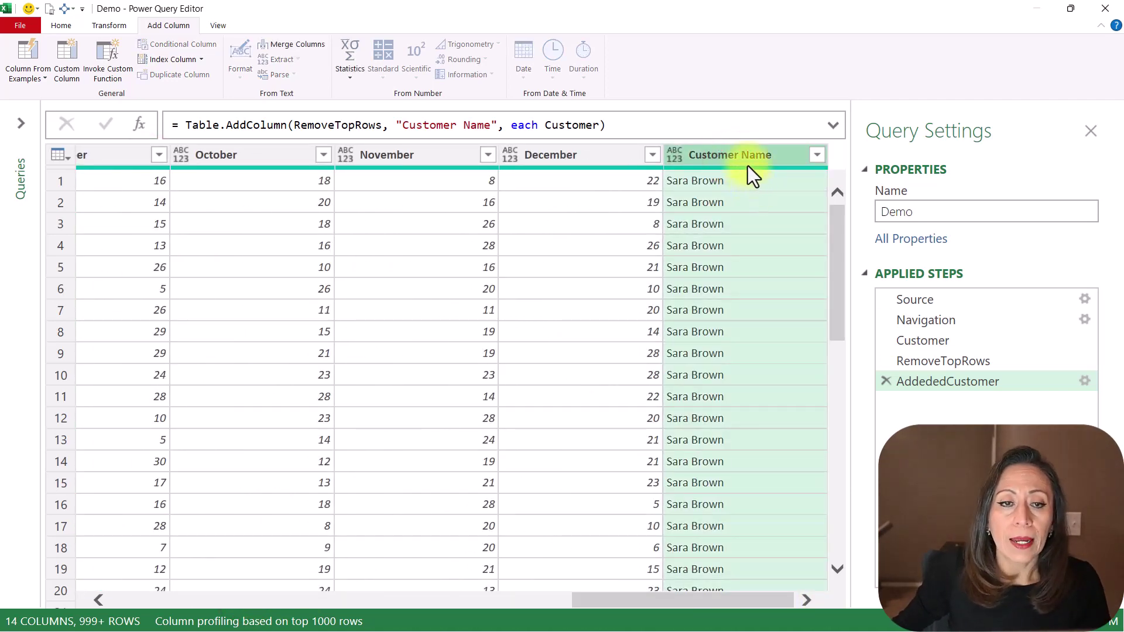
right_click(747, 162)
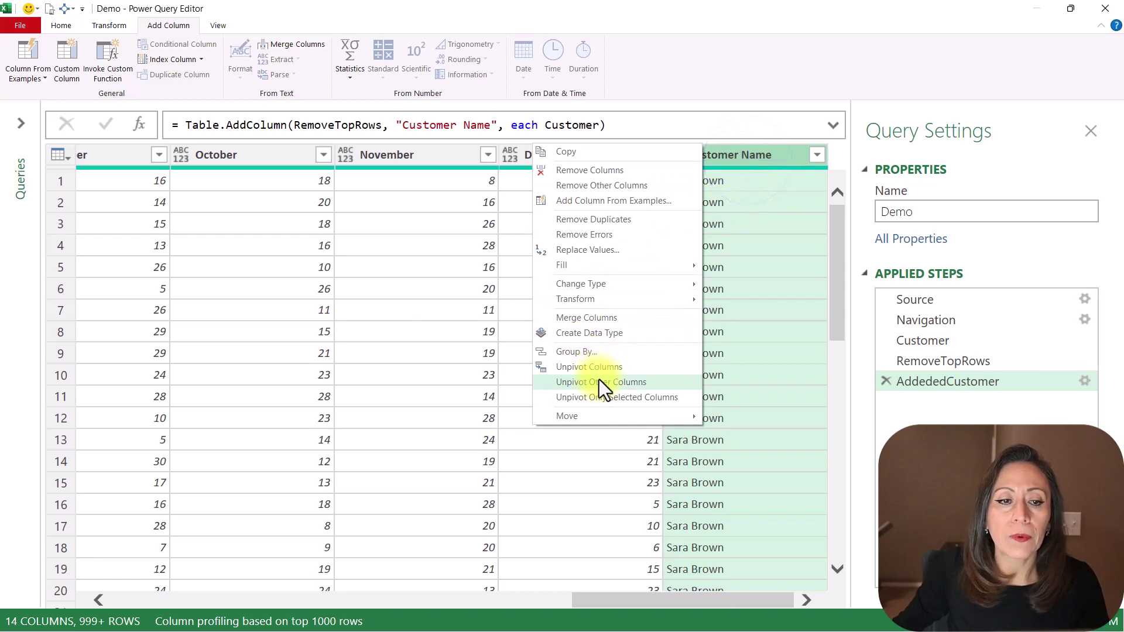
left_click(599, 381)
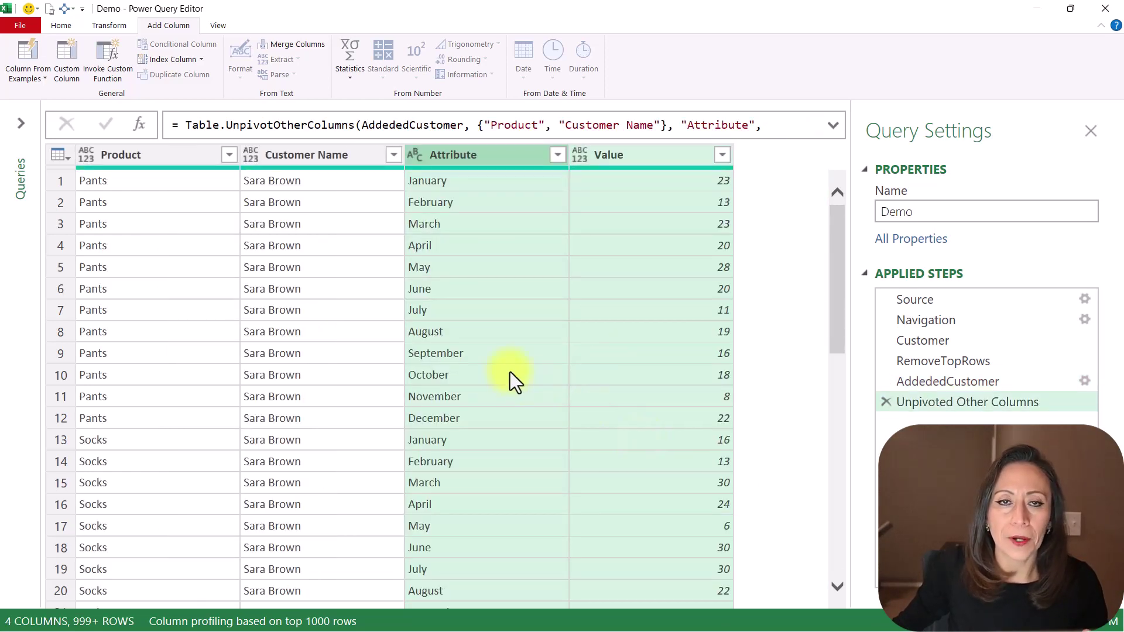
- Edit the Unpivoted Other Columns formula to name the attribute column Month and the value column Amount
left_click(493, 155)
left_click(647, 157)
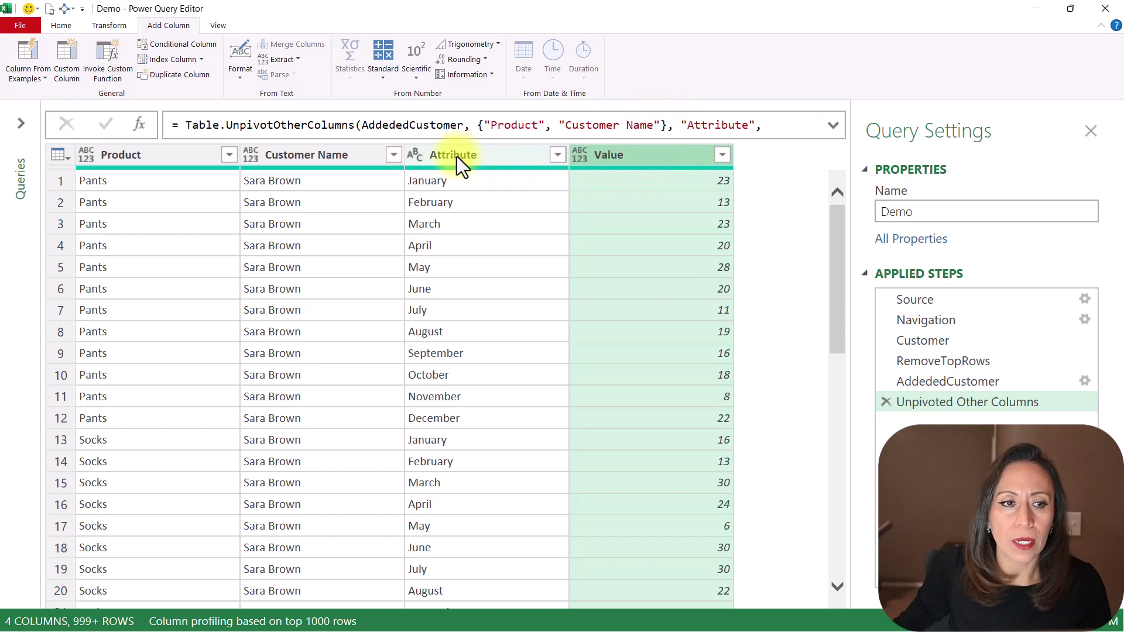
left_click(503, 155)
left_click(624, 151)
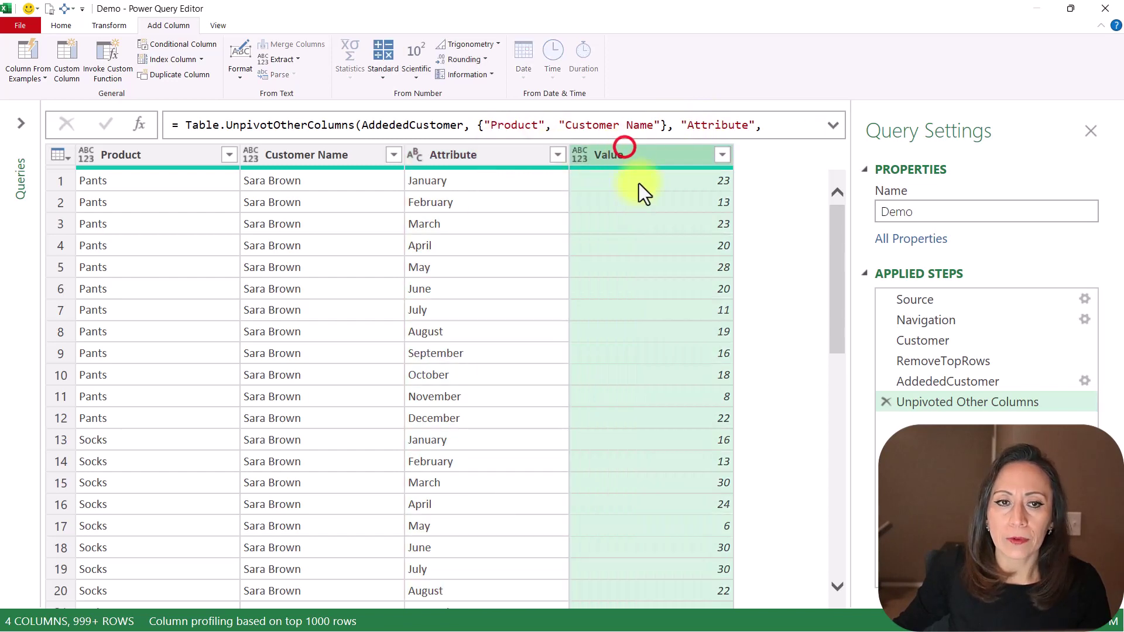
double_click(518, 155)
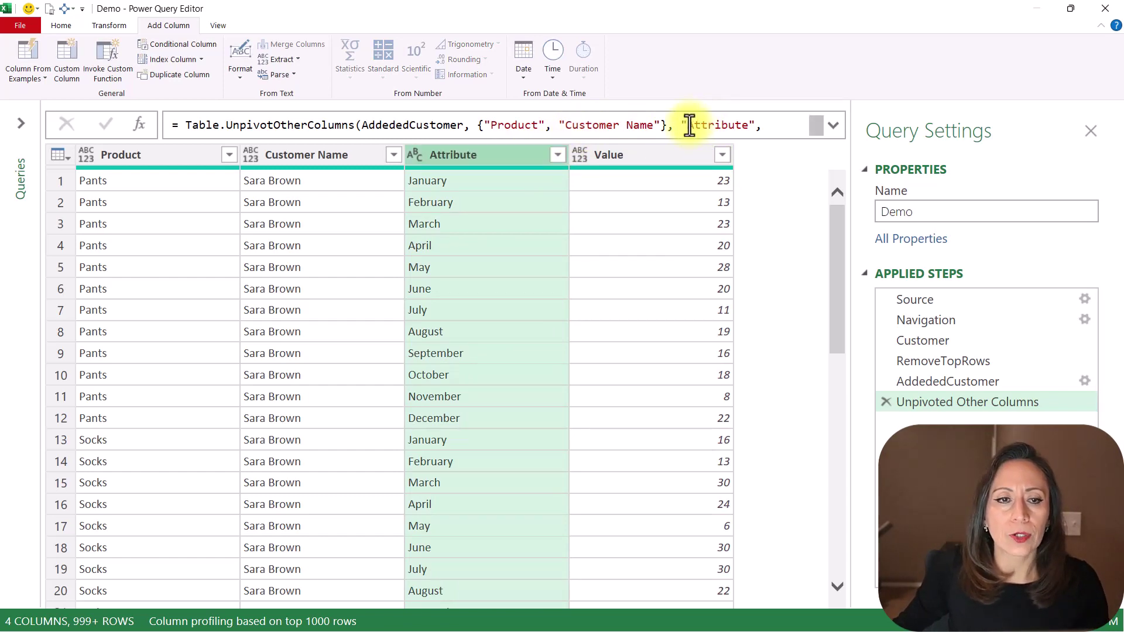
left_click_drag(691, 124, 749, 125)
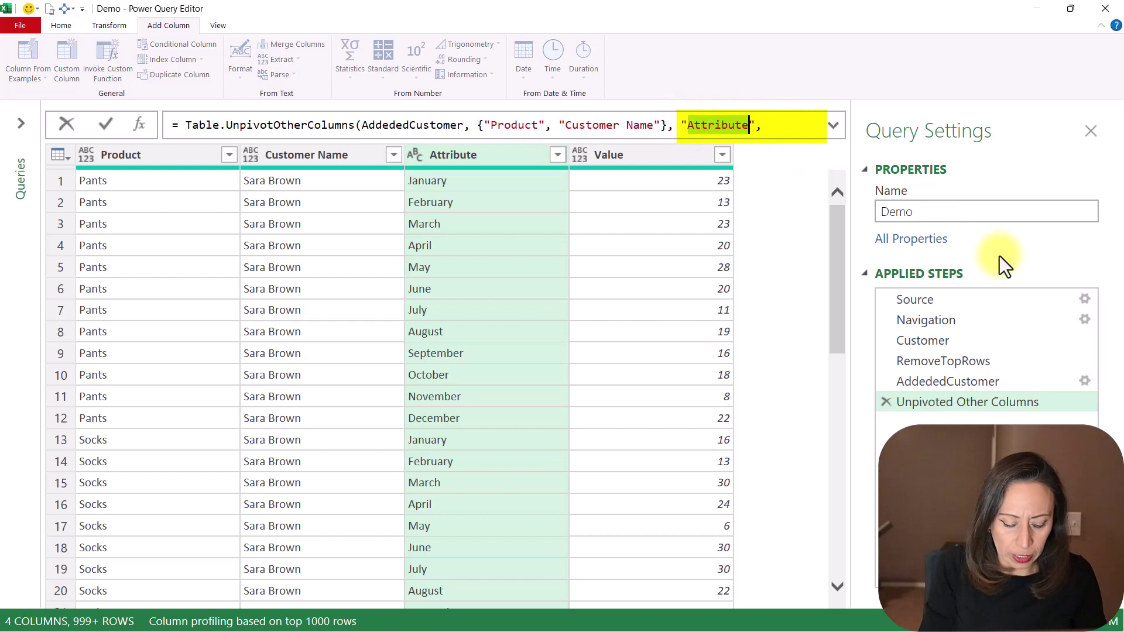
type("Month\", \"Val")
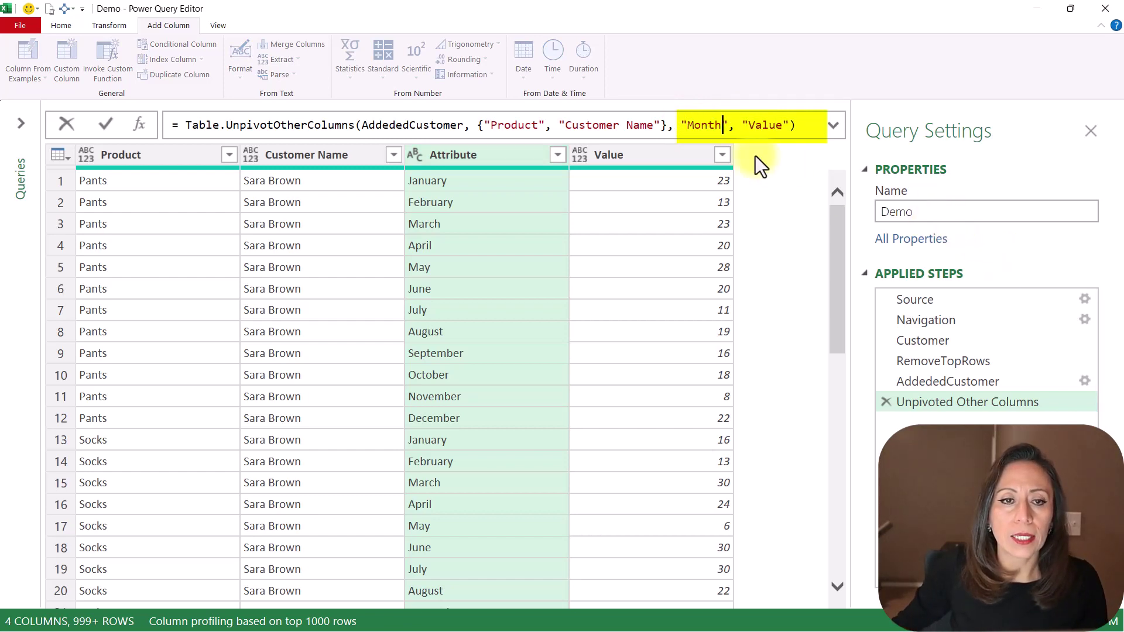
left_click_drag(753, 125, 783, 125)
type("Amount")
key("Return")
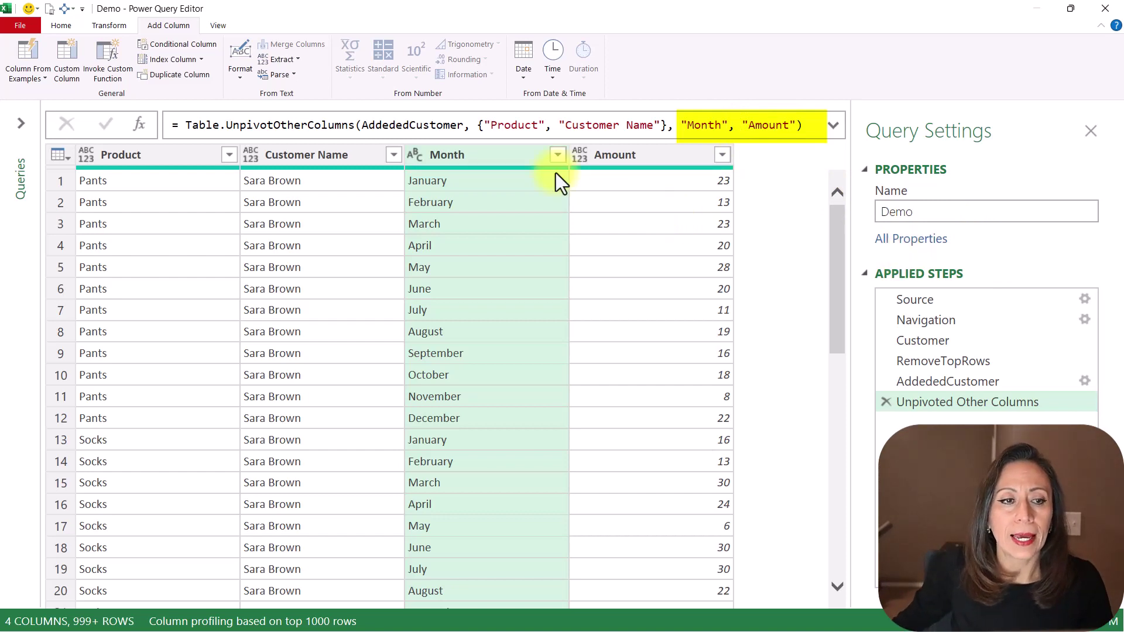
left_click(444, 154)
left_click(648, 156)
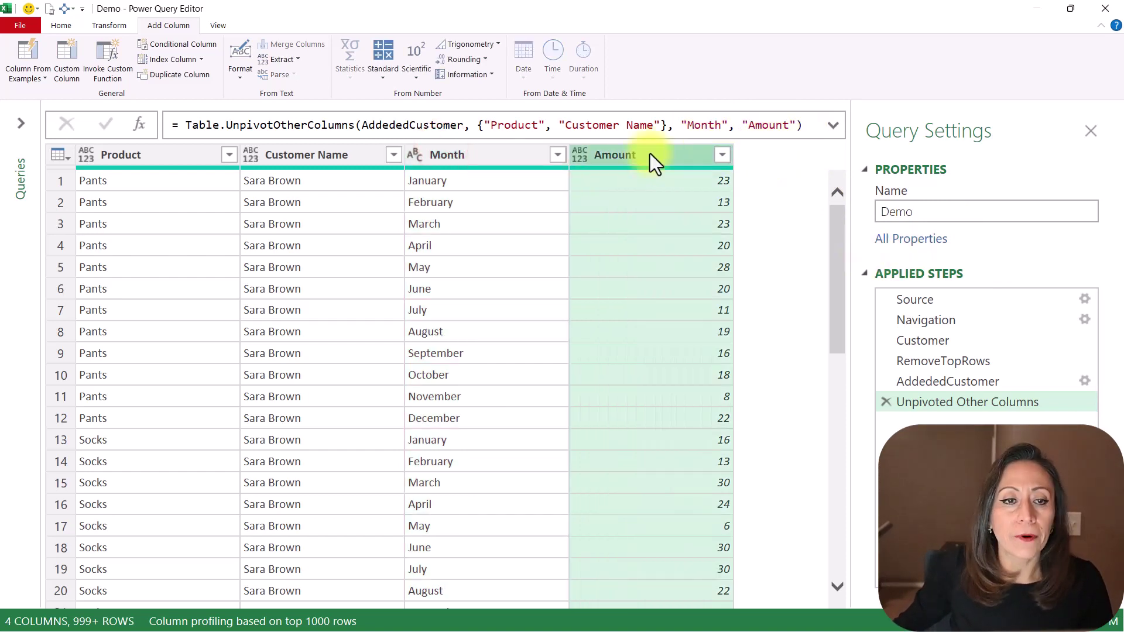
- Rename the Unpivoted Other Columns step to Unpivoted
double_click(987, 404)
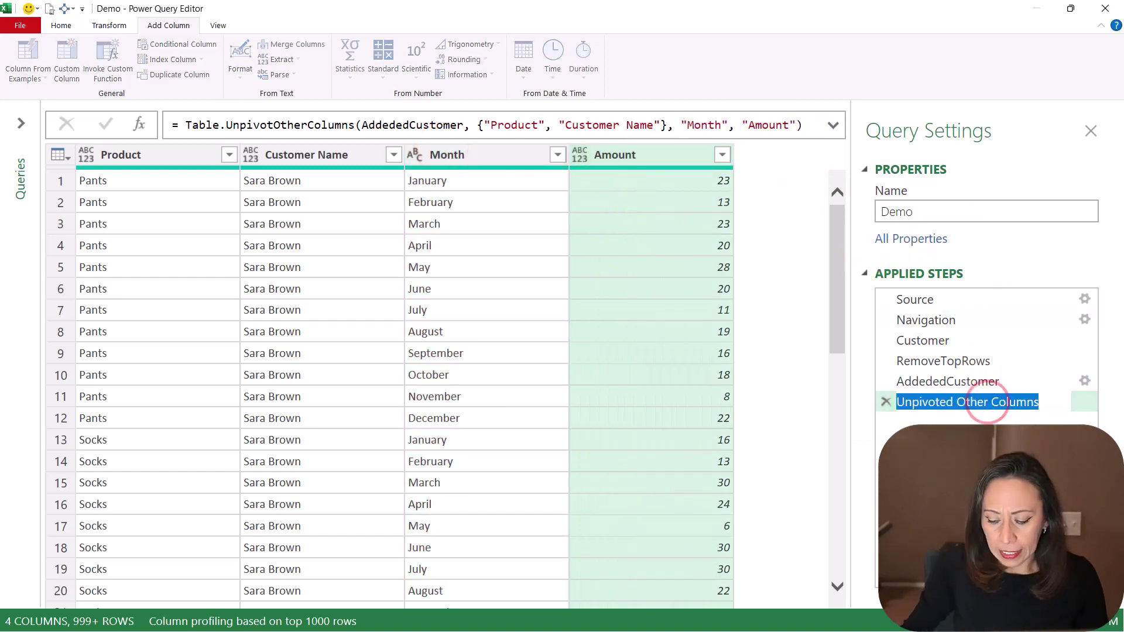
key("BackSpace")
type("Unpivoted")
key("Return")
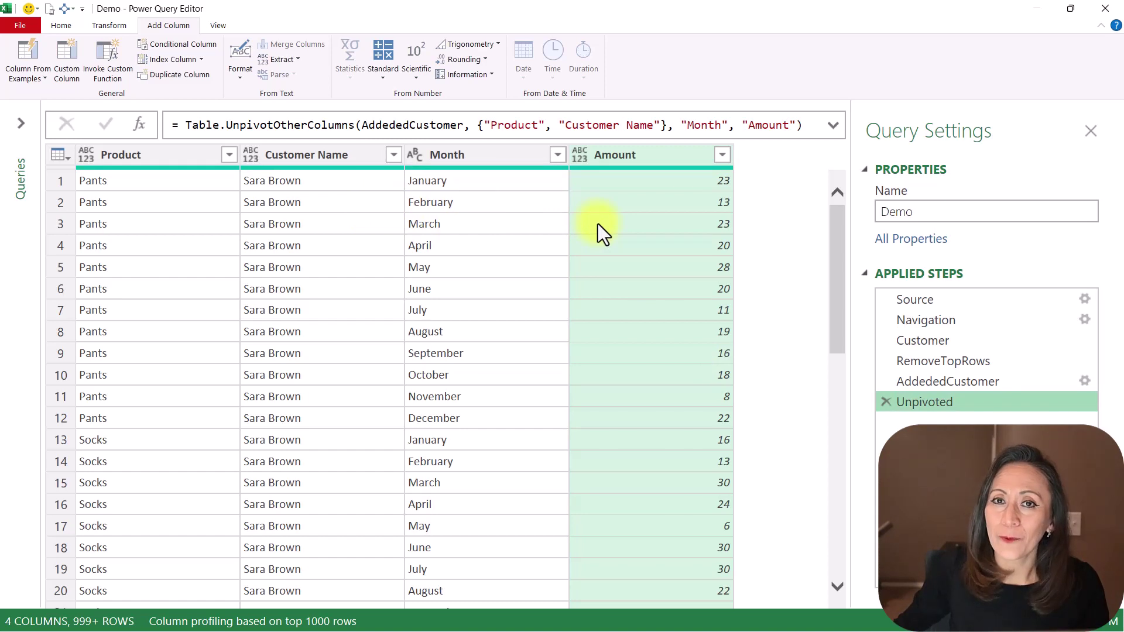
- Show the list of queries and duplicate the Demo query
left_click(21, 121)
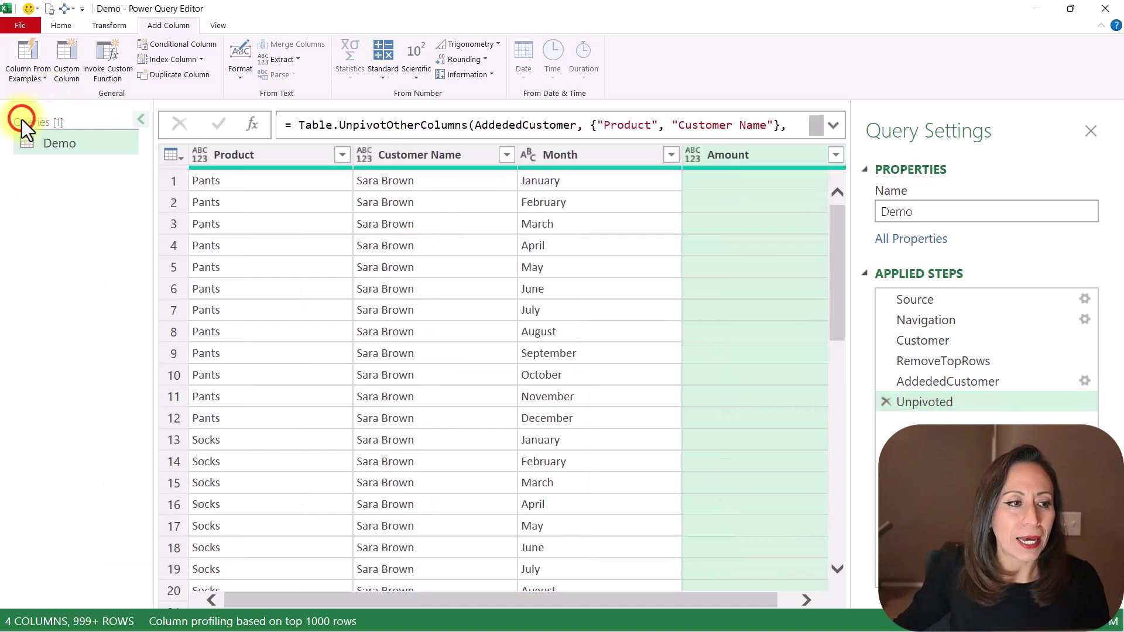
left_click(86, 144)
right_click(85, 144)
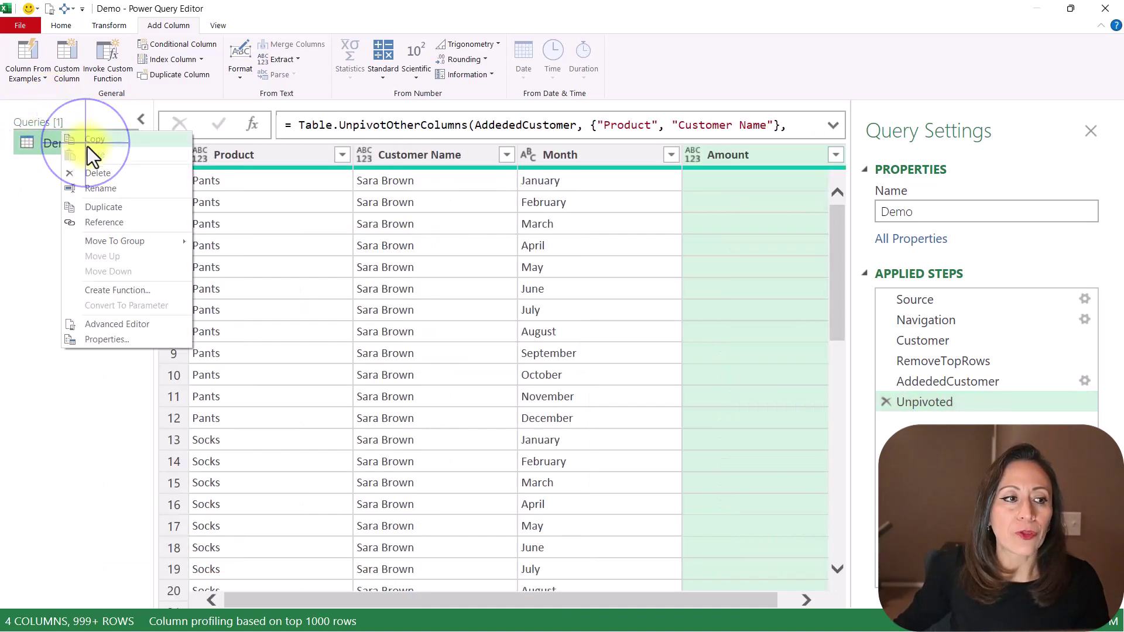
left_click(111, 206)
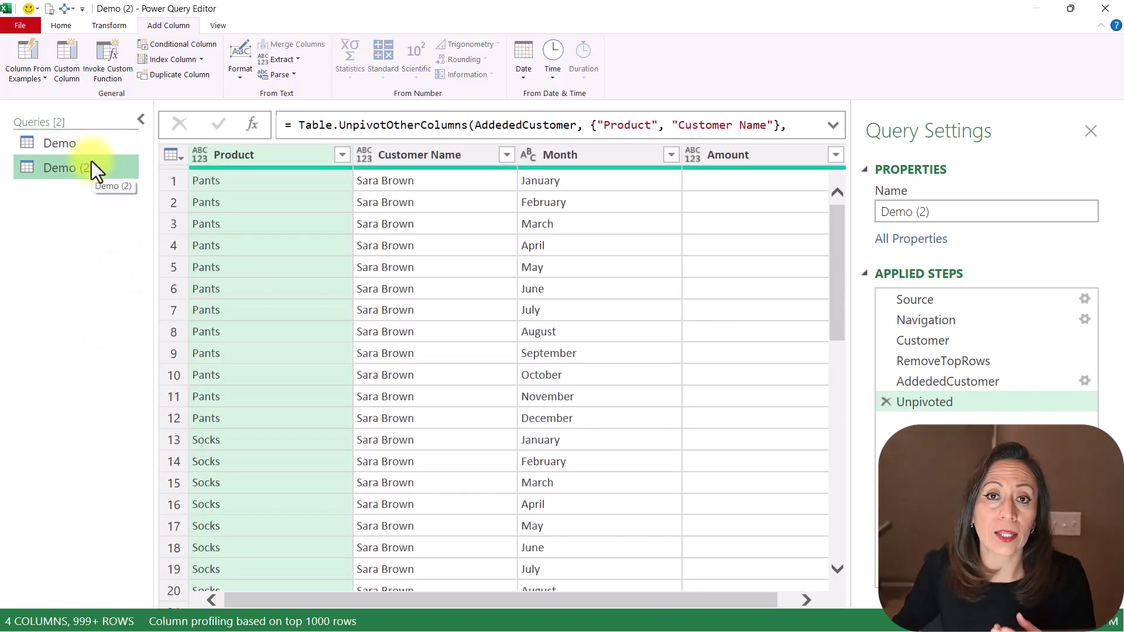
- Rename the duplicated query to FxDemo
left_click(96, 170)
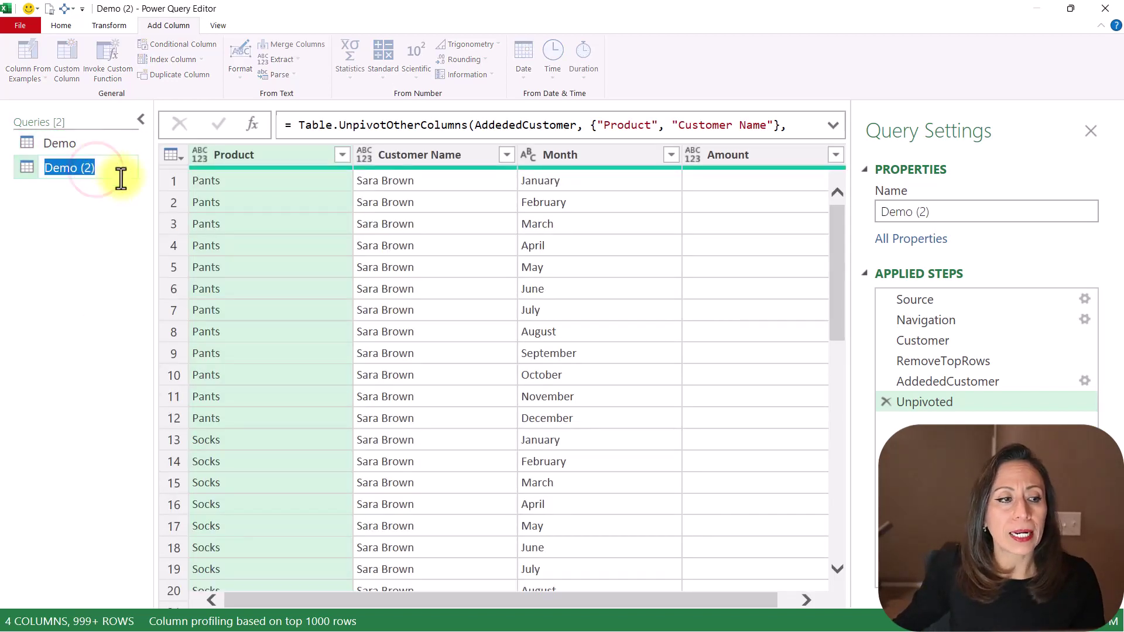
left_click(136, 175)
key("BackSpace")
key("BackSpace")
key("BackSpace")
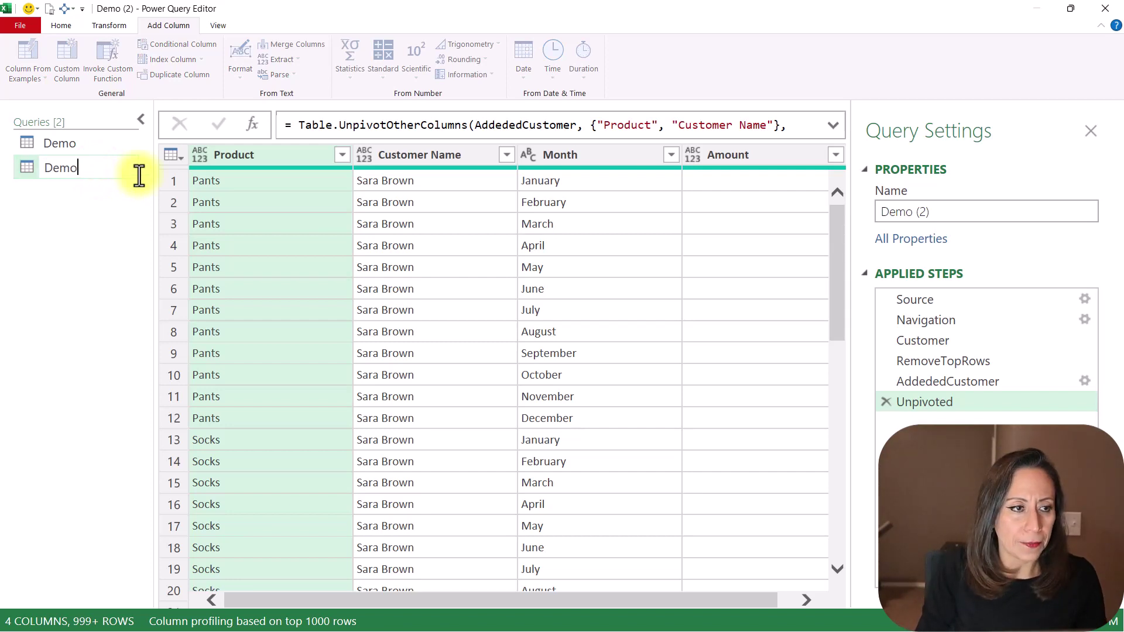
key("Home")
type("Fx")
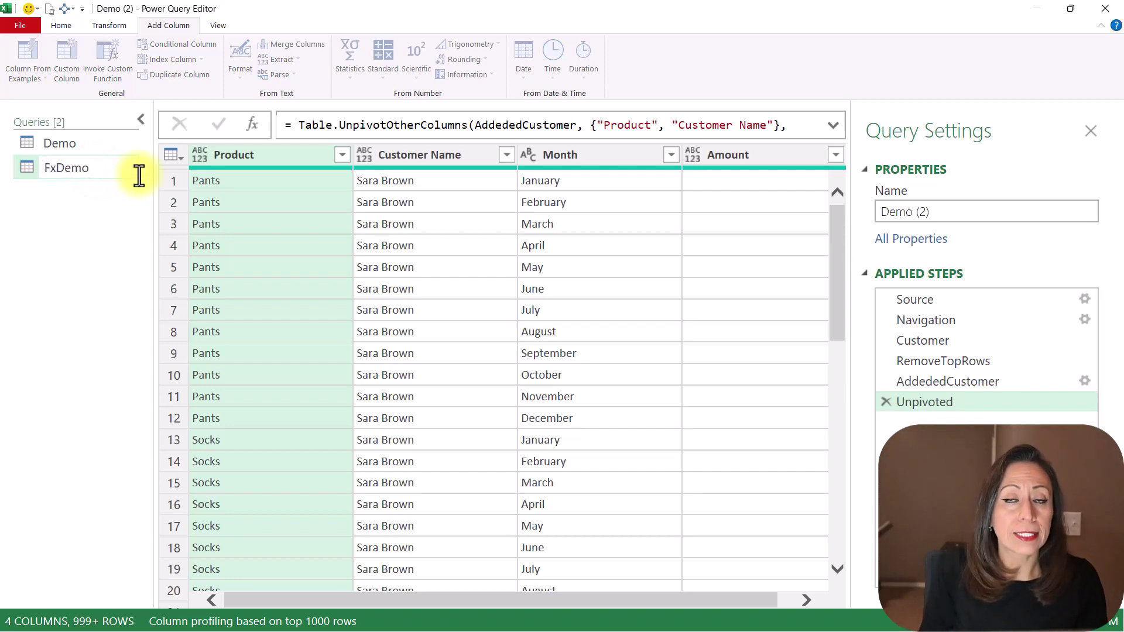
key("Return")
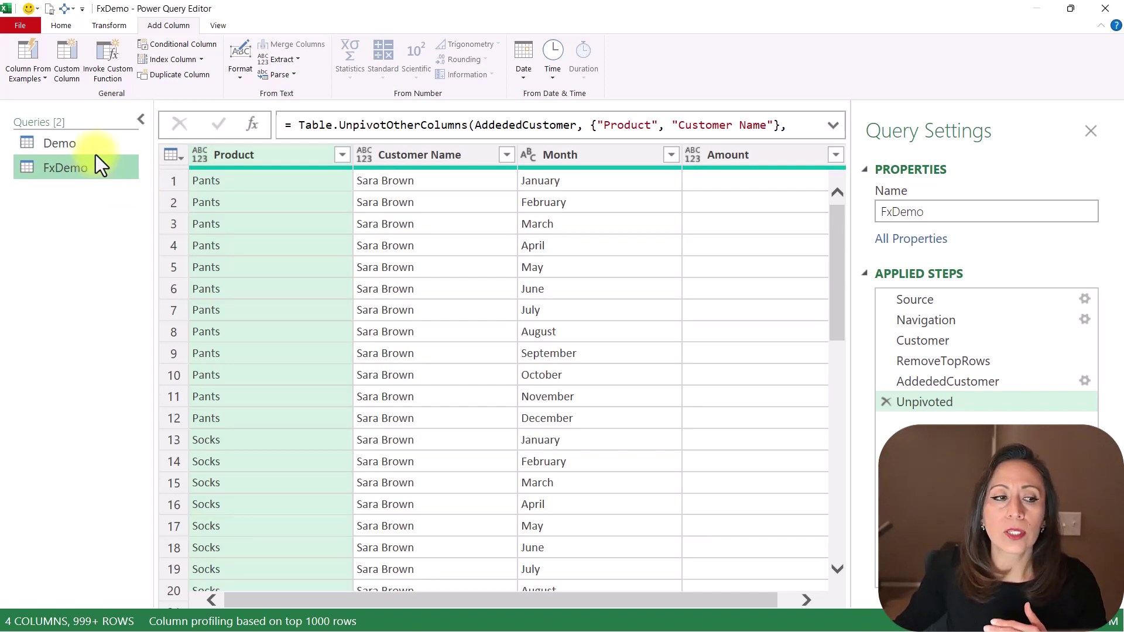
- Open the FxDemo query's code in the Advanced Editor
left_click(96, 147)
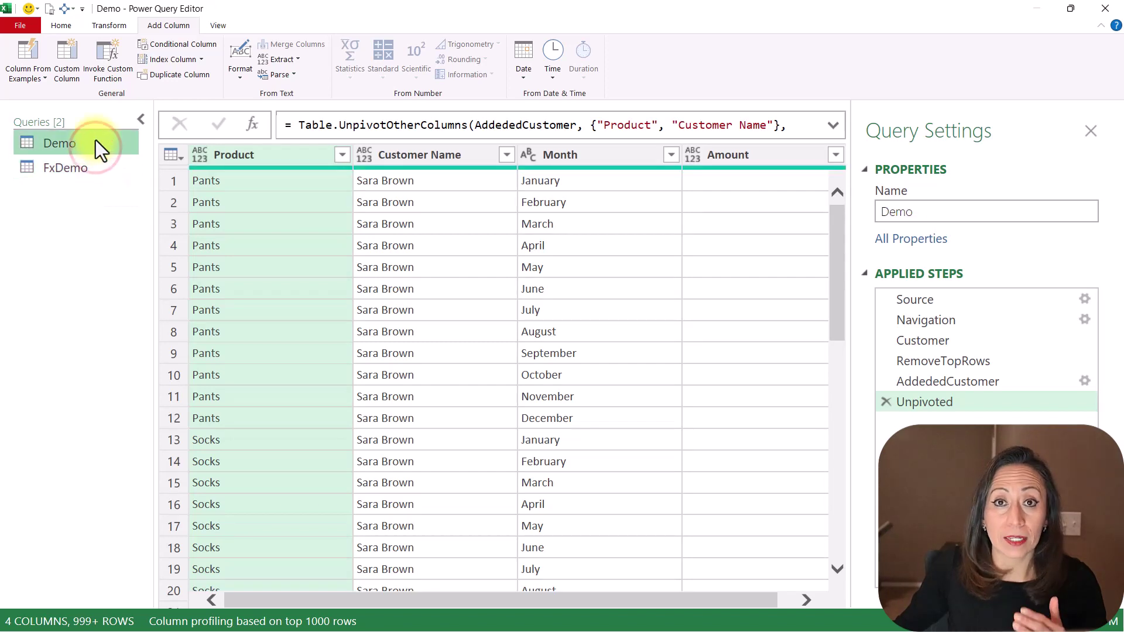
left_click(93, 174)
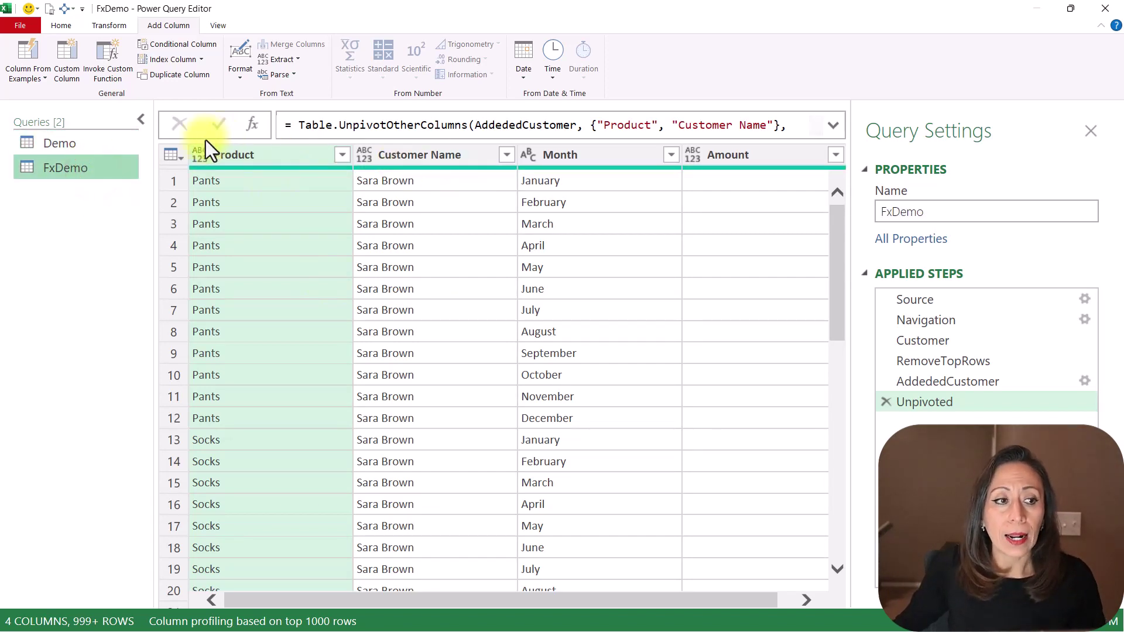
left_click(141, 121)
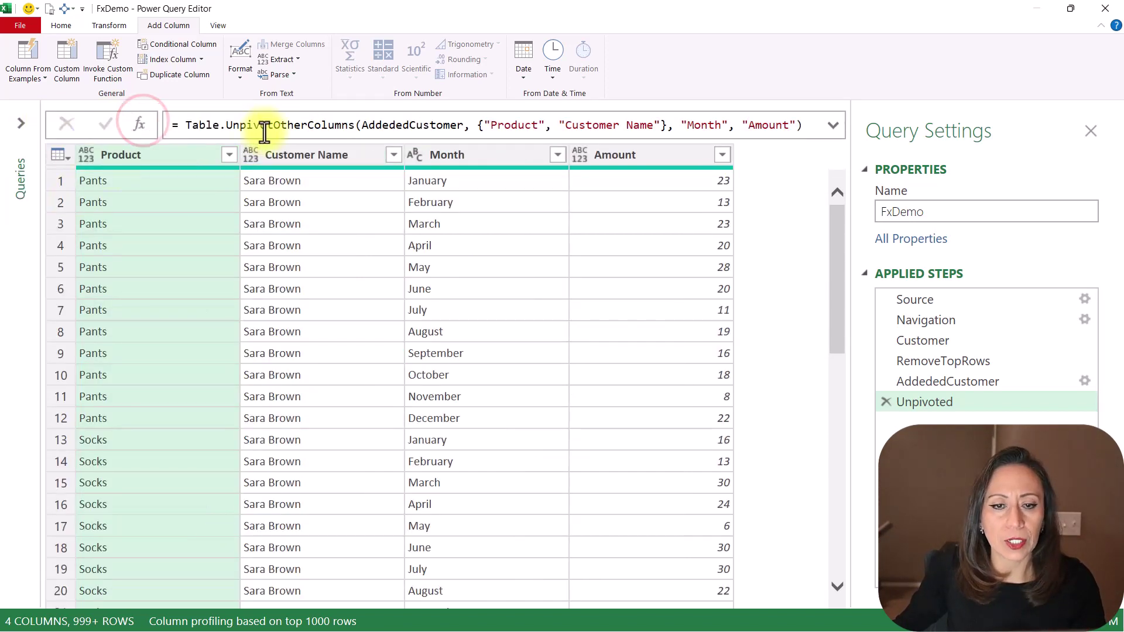
left_click(62, 27)
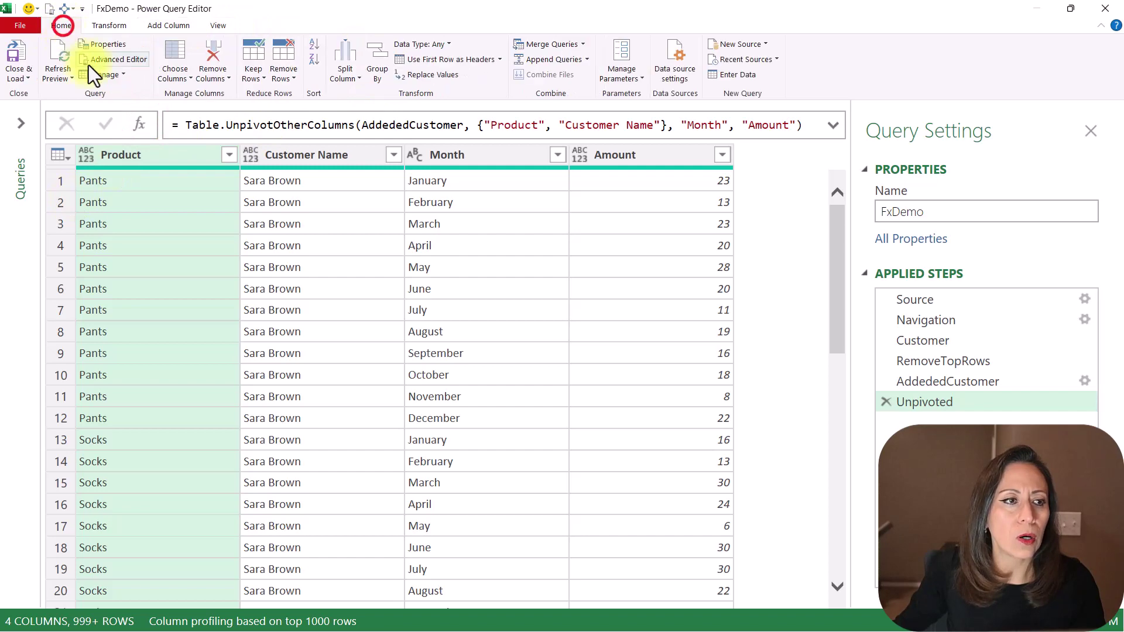
left_click(120, 59)
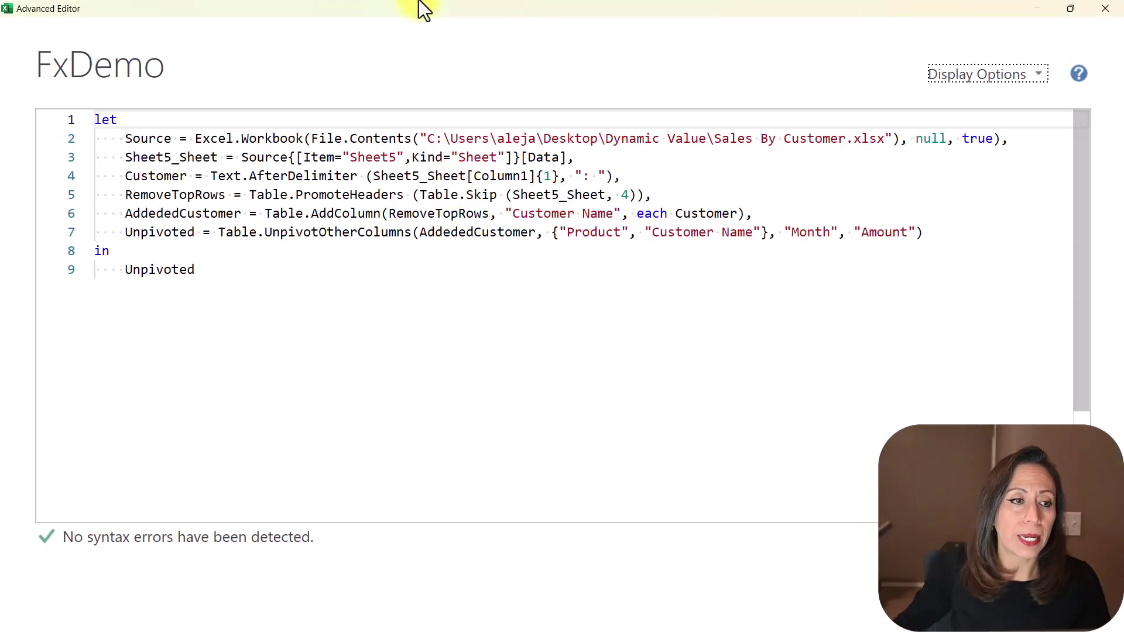
- Add two lines above let in the FxDemo code and start the first with the function header () =>
left_click(335, 300)
key("ctrl+Home")
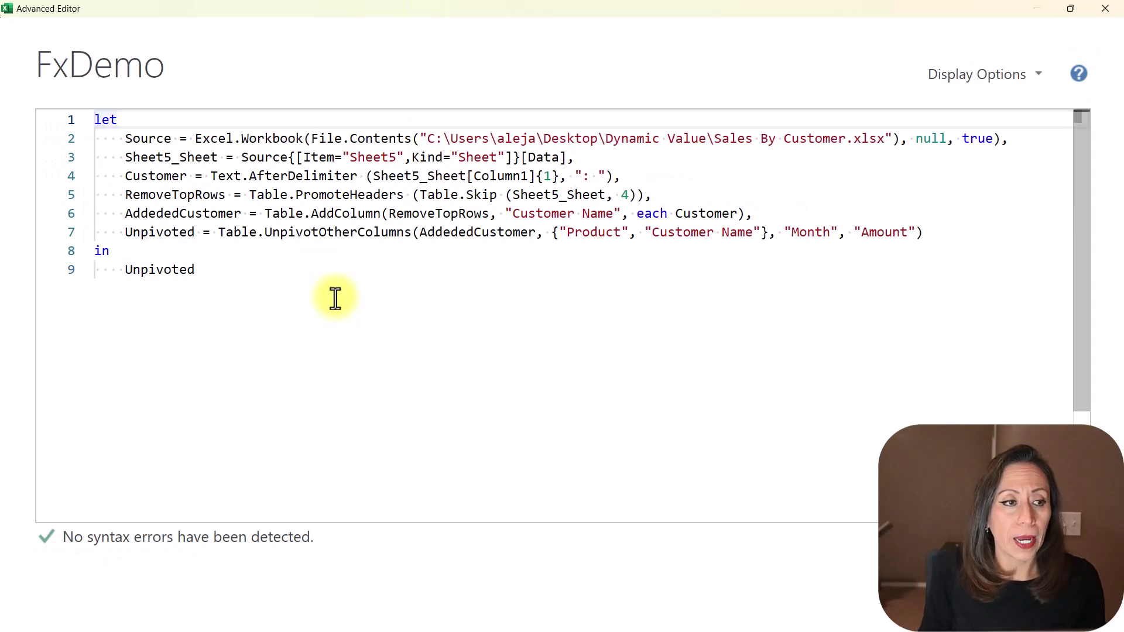
key("Return")
key("Return")
key("Up")
key("Up")
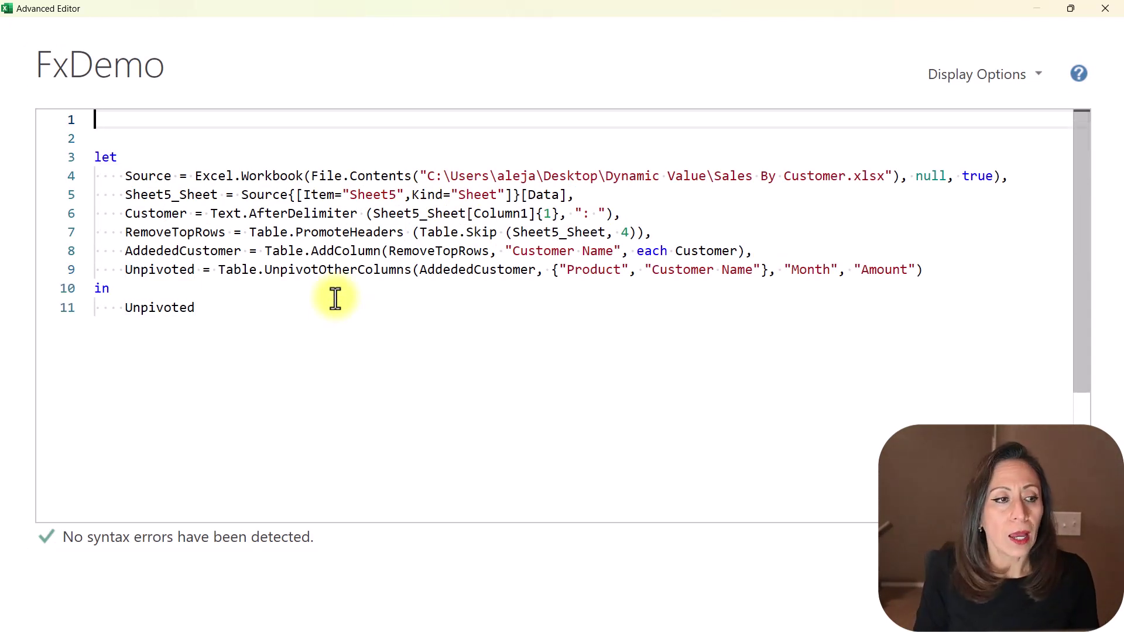
type("()")
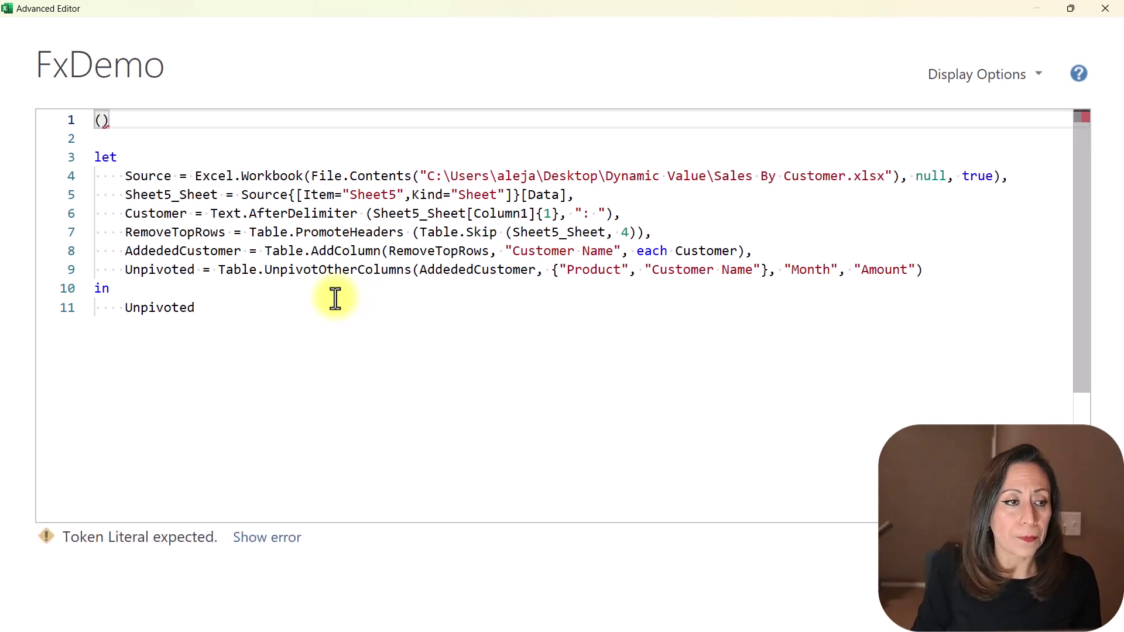
type(" =")
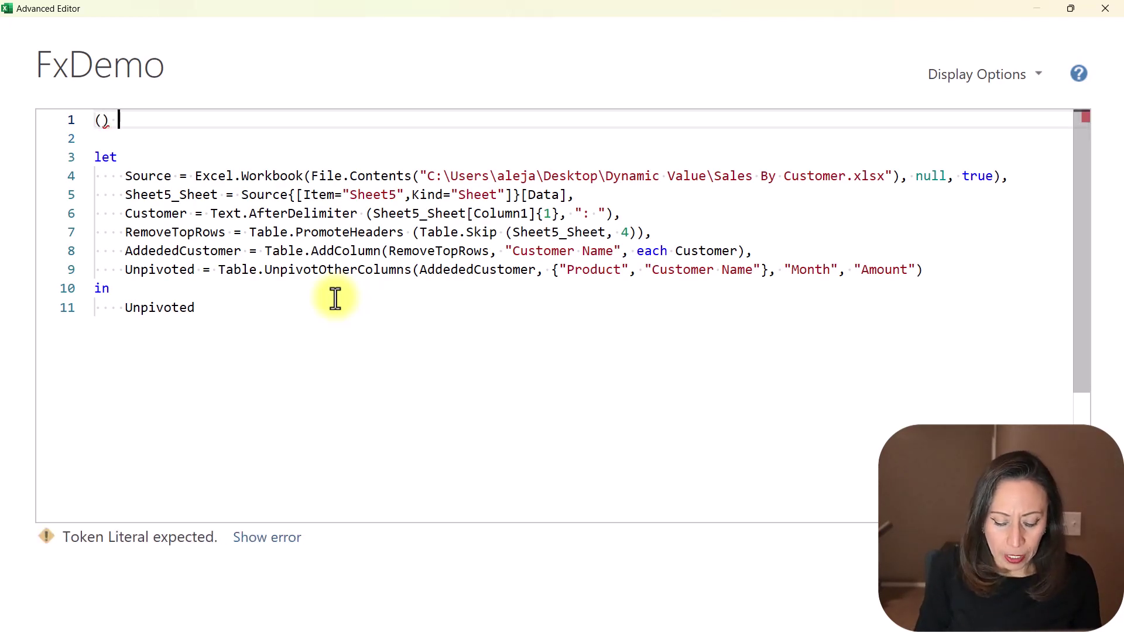
type(">")
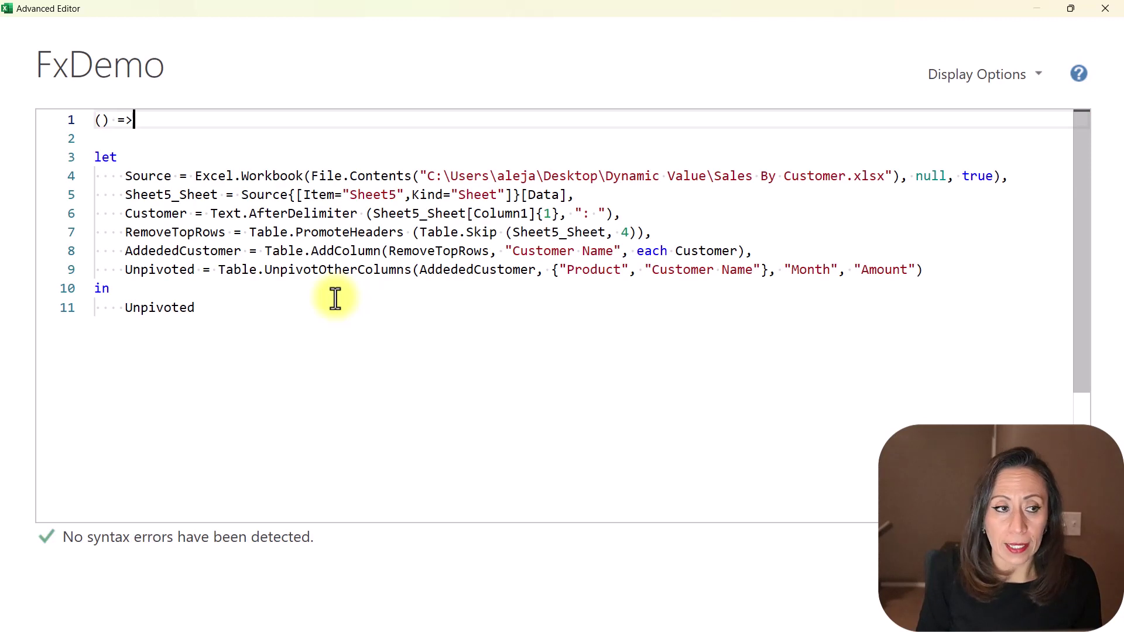
key("shift+Left")
key("shift+Left")
key("shift+Left")
key("shift+Left")
key("shift+Left")
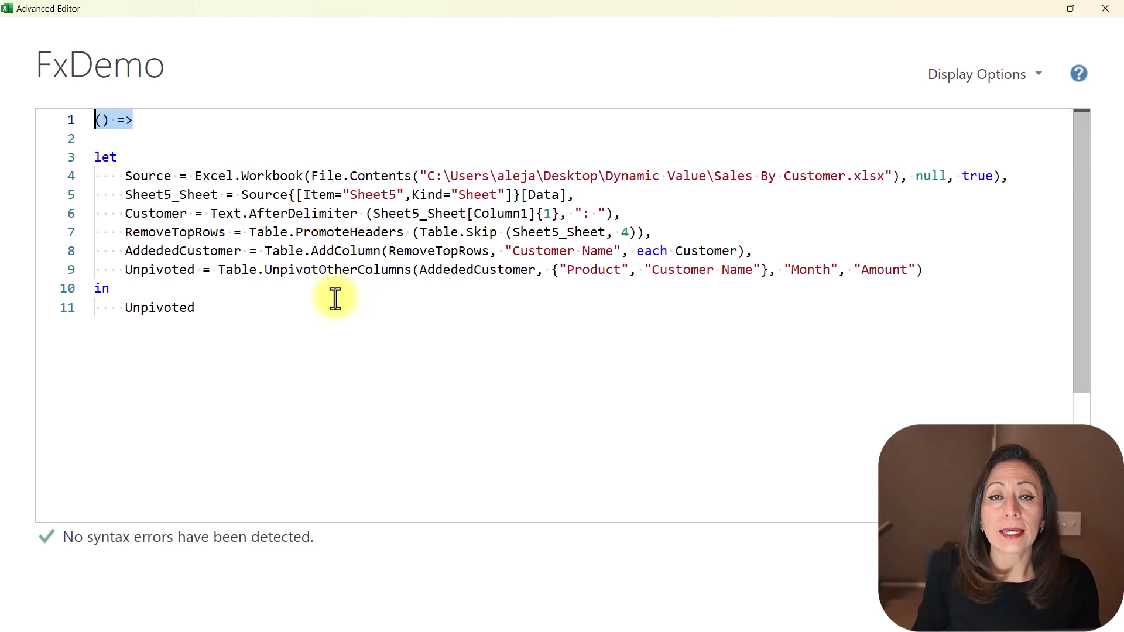
- Define the function's input parameter inside the parentheses as MySales as table
key("End")
key("Left")
key("Left")
key("Left")
key("Left")
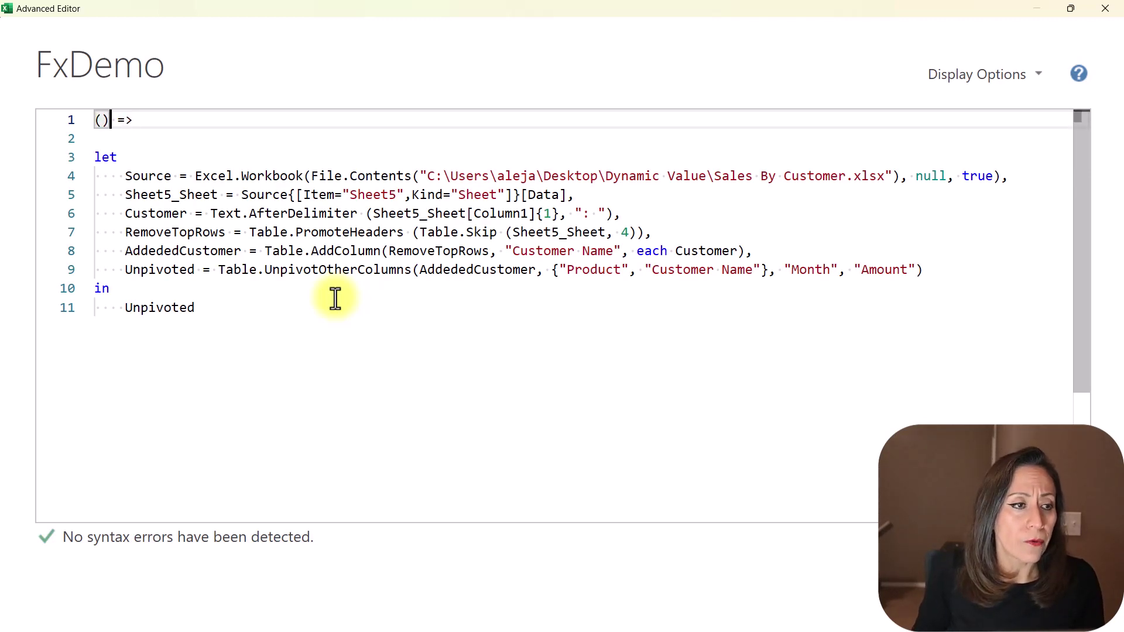
key("Left")
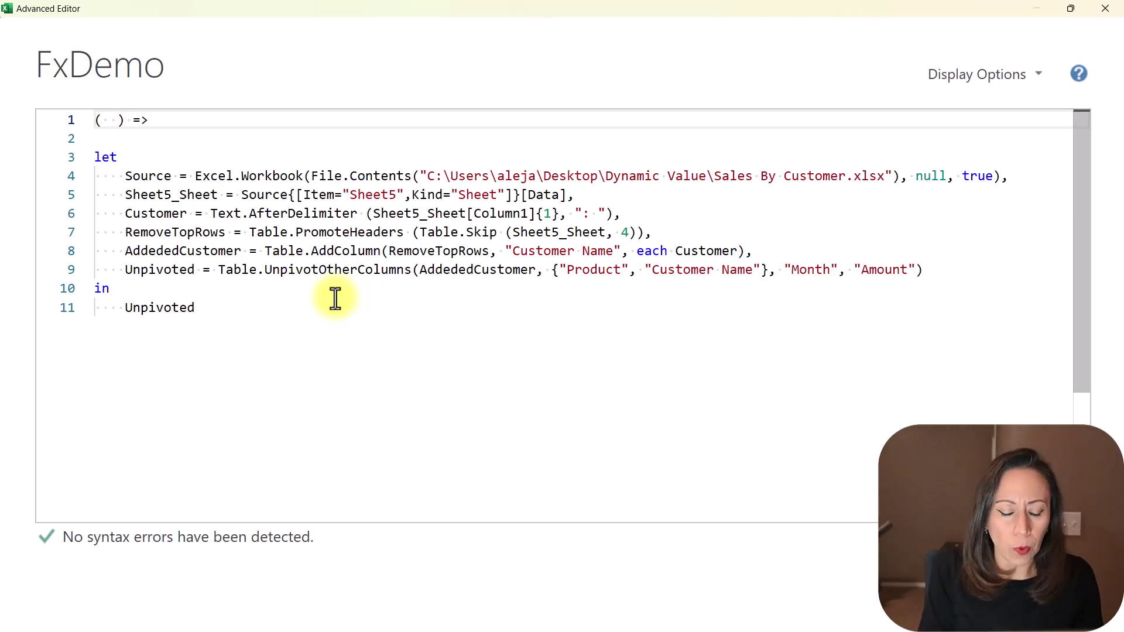
type("MySale")
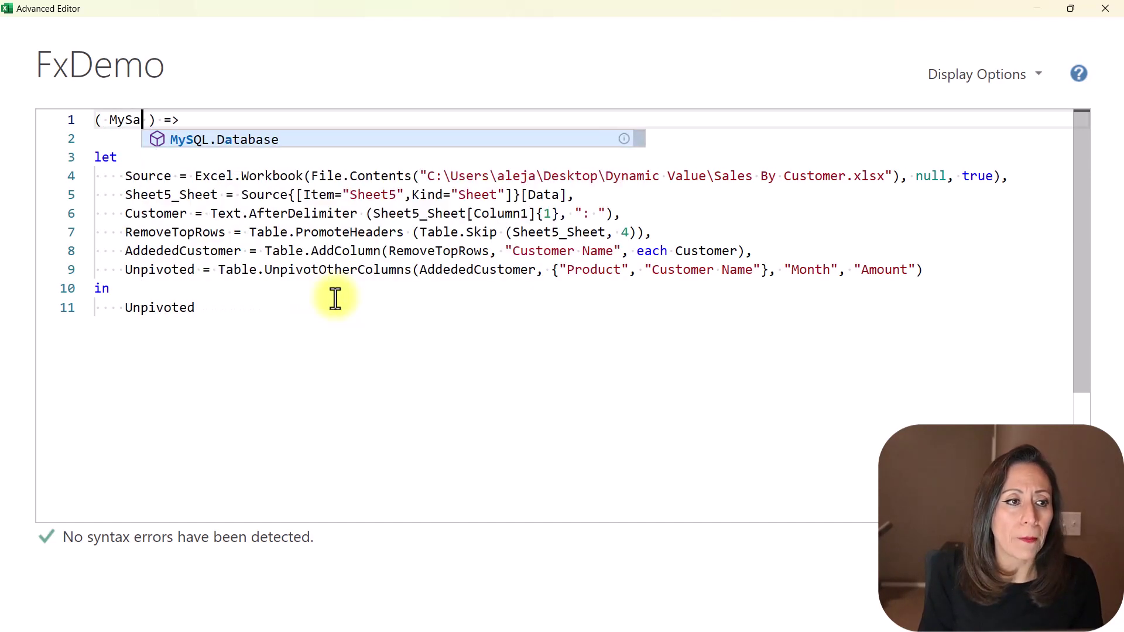
type("s")
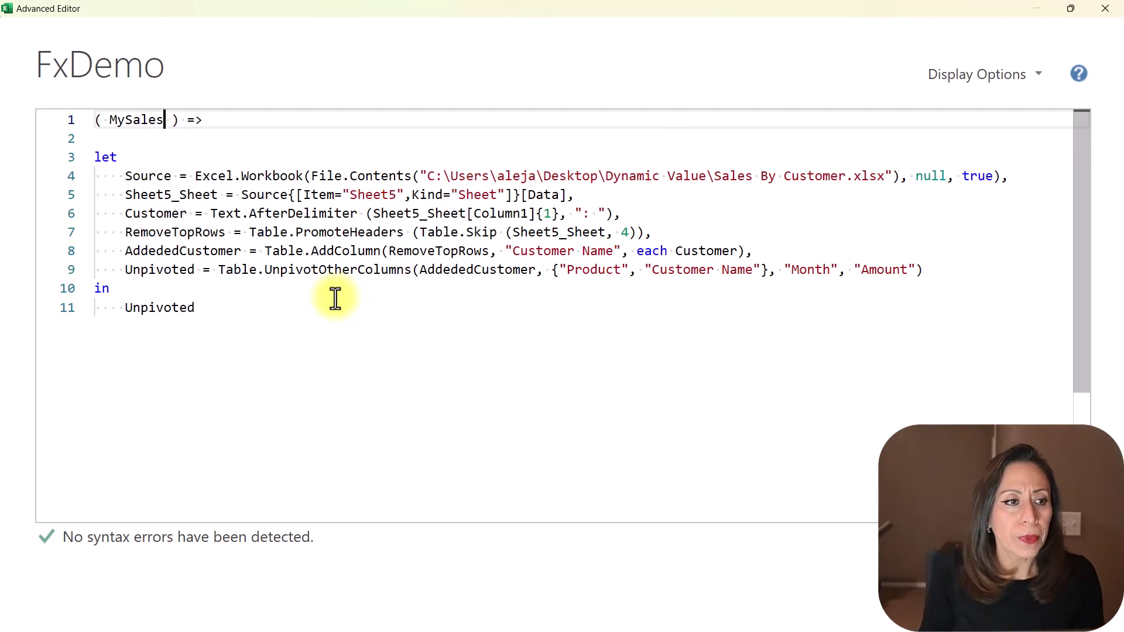
type(" as table")
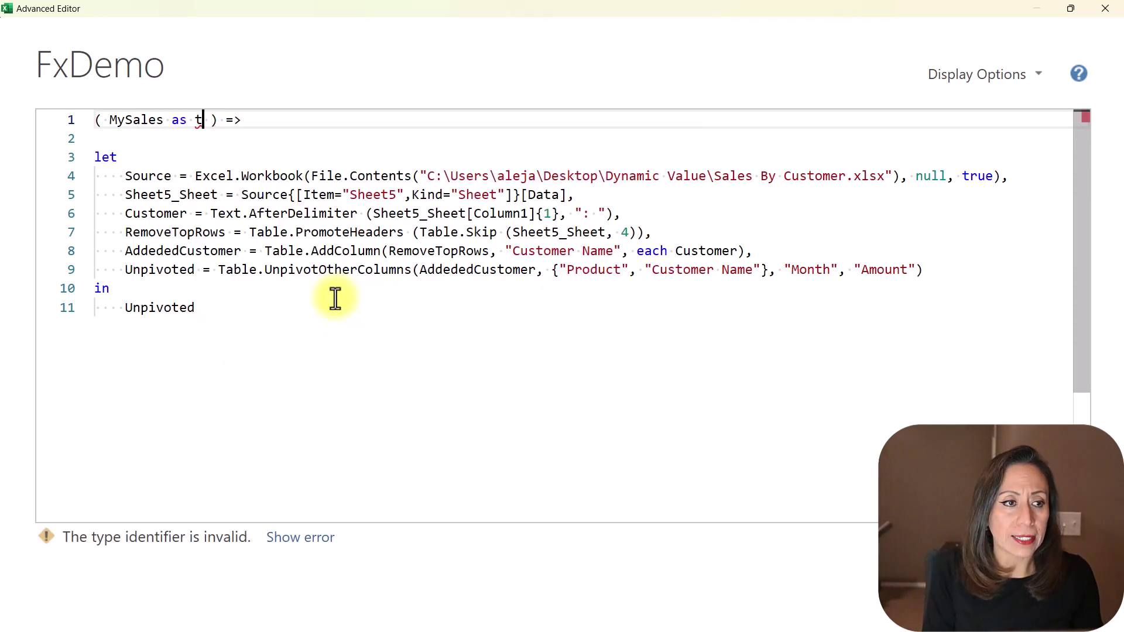
- Declare the function's return type by adding as table before the => sign
key("Right")
key("Right")
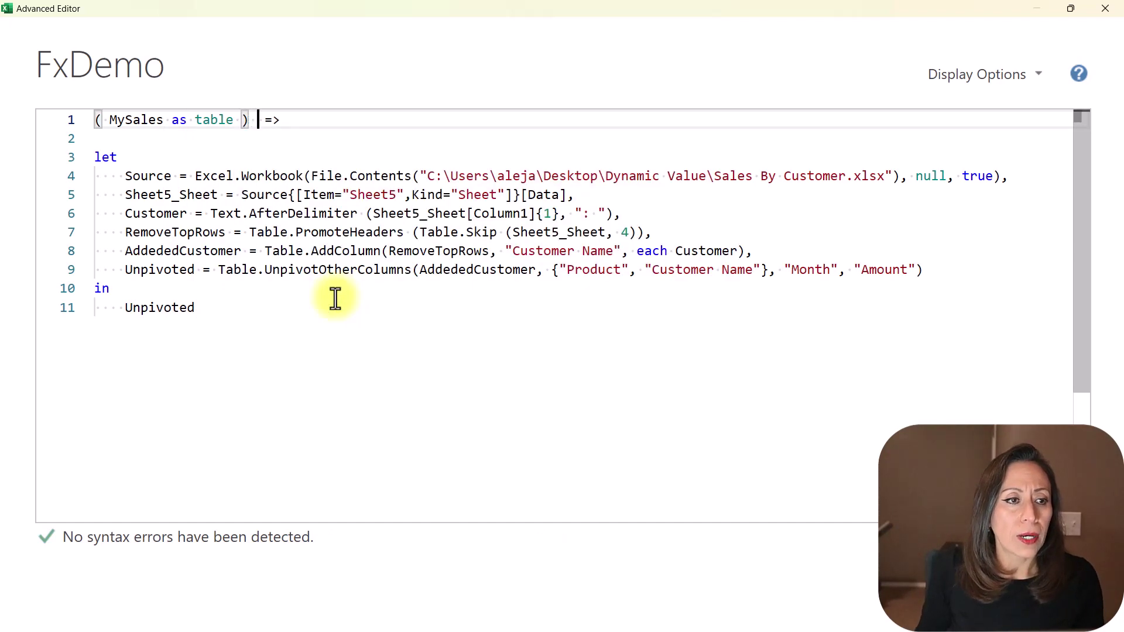
type("as ")
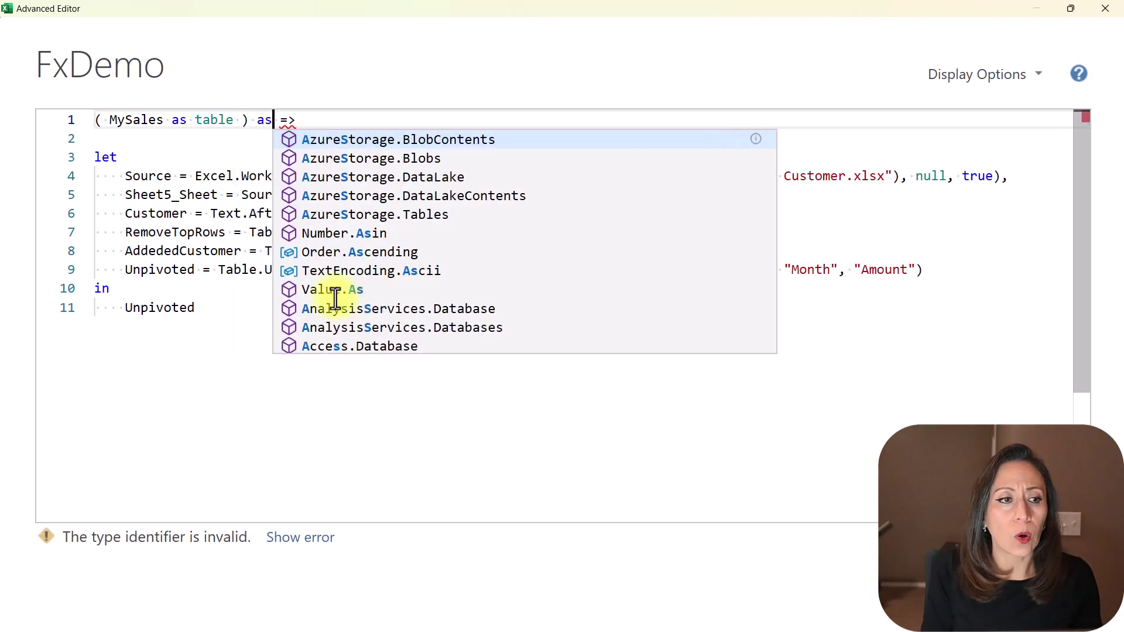
type("table")
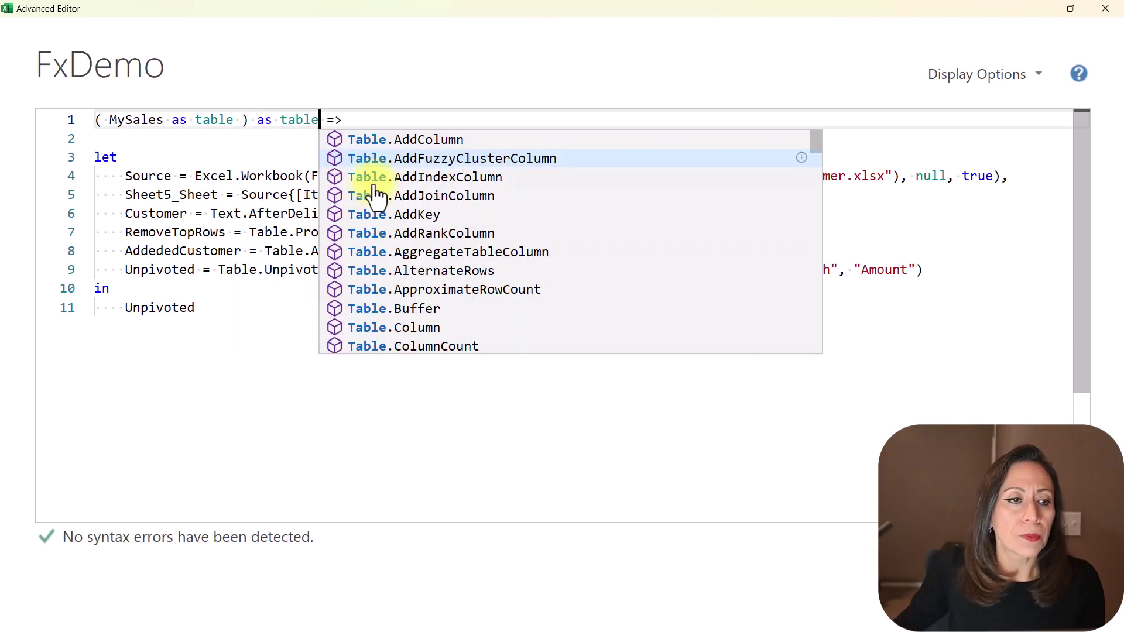
left_click(273, 152)
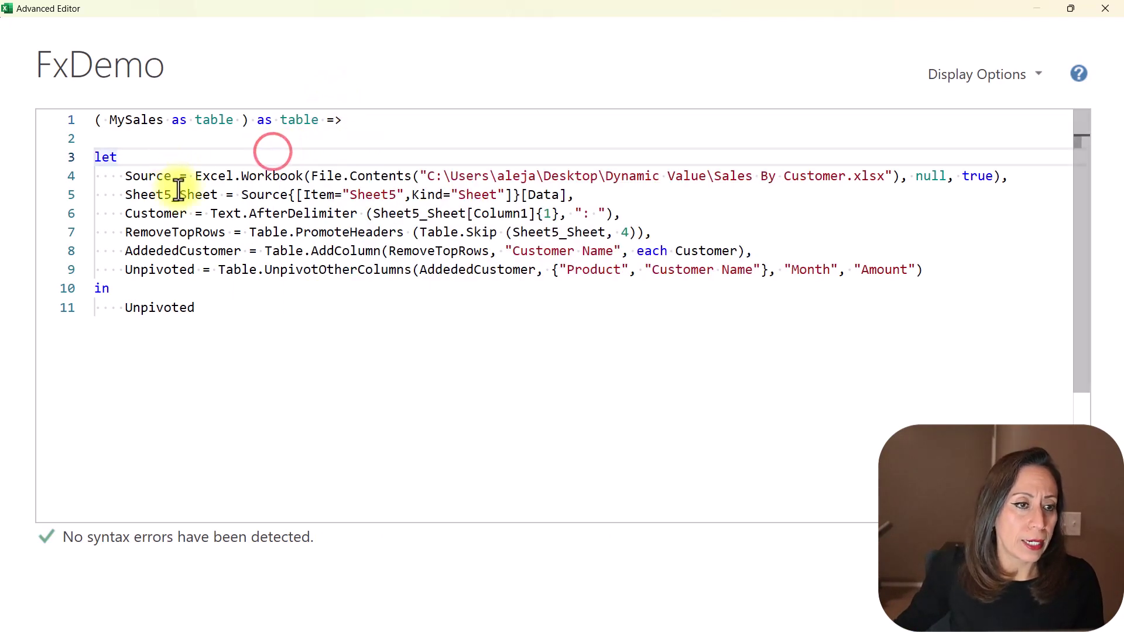
- Delete the Source and Sheet5_Sheet lines from the let block, leaving no blank line
left_click(95, 178)
left_click_drag(94, 178, 600, 199)
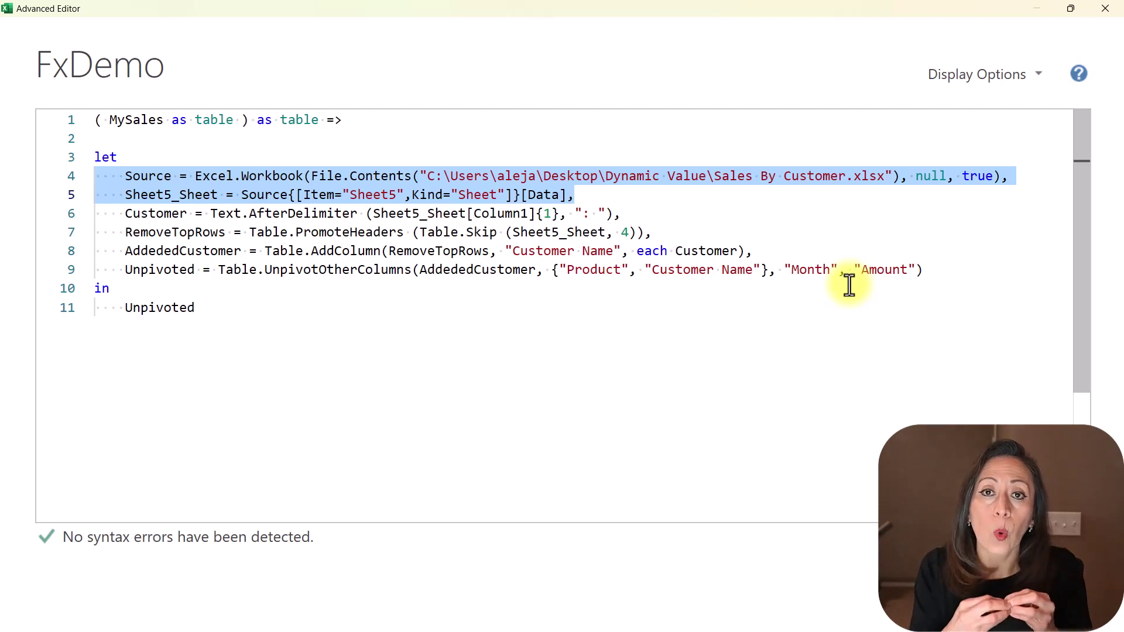
key("Delete")
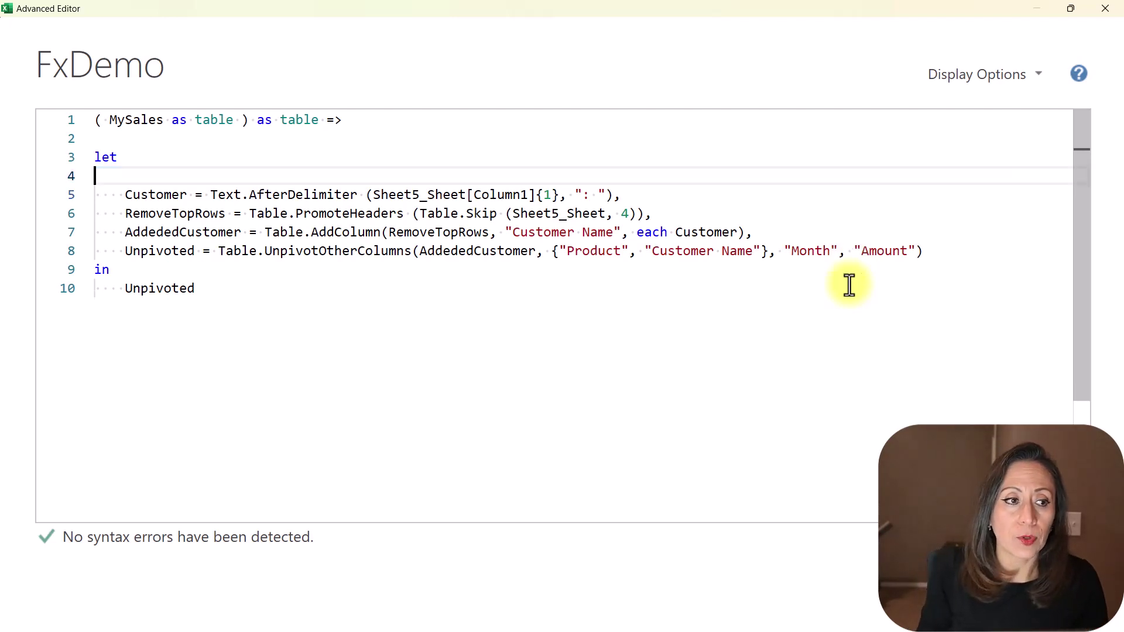
key("Delete")
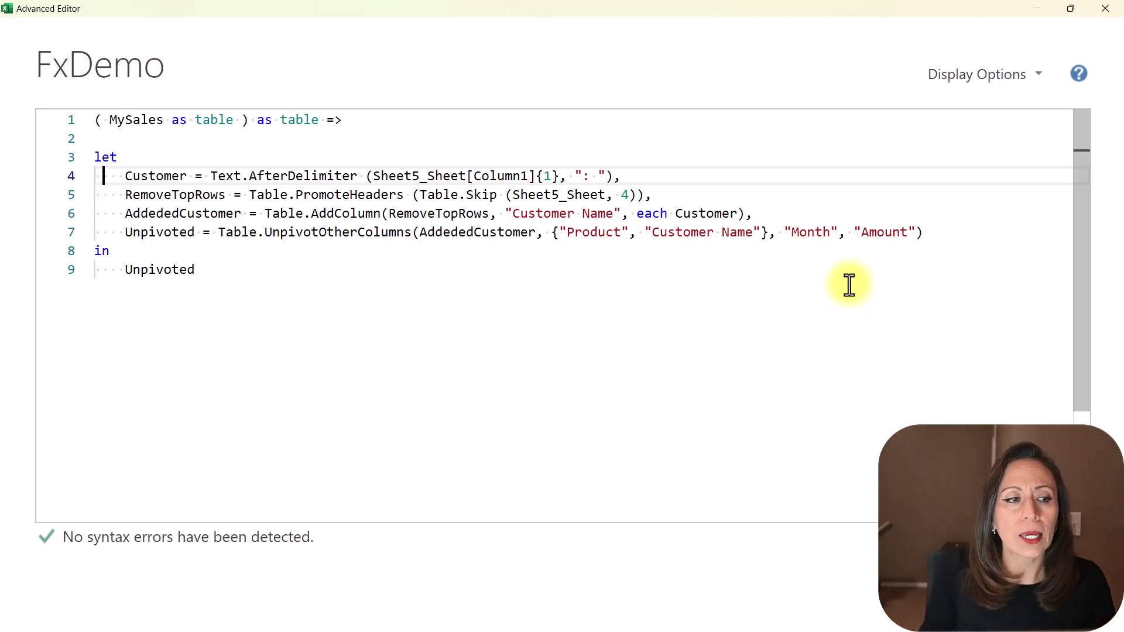
- Replace Sheet5_Sheet with the MySales parameter in the Customer line's Text.AfterDelimiter expression
key("Right")
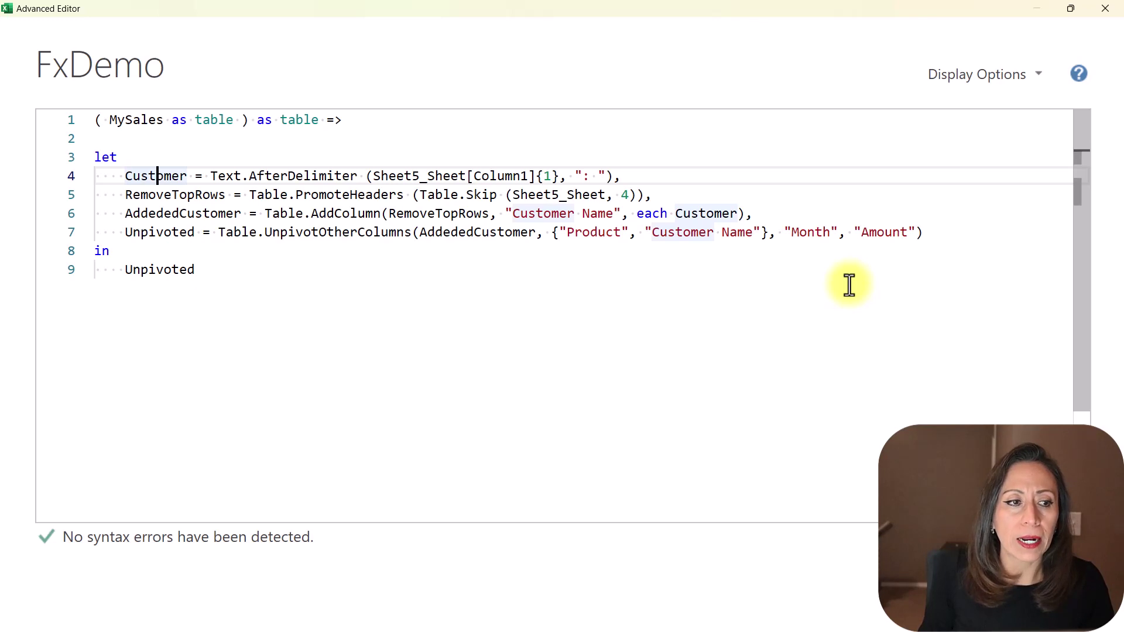
key("ctrl+Right")
key("ctrl+Right")
key("ctrl+Right")
key("ctrl+Right")
key("ctrl+Right")
key("ctrl+Right")
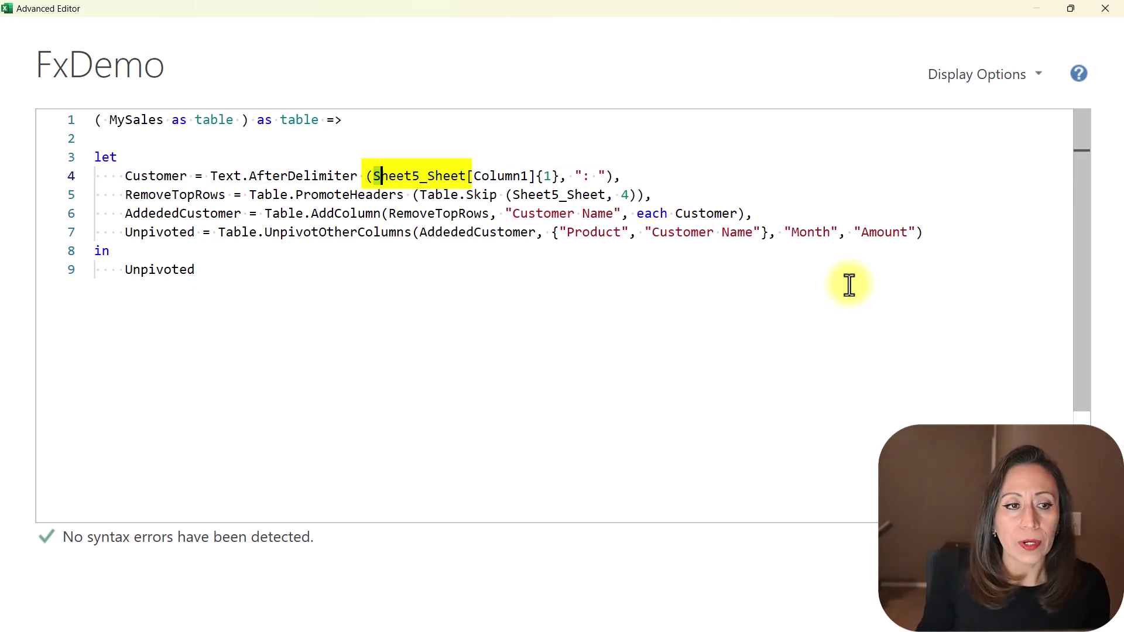
key("shift+Right")
key("shift+Right")
key("shift+Right")
key("shift+Right")
key("shift+Right")
key("shift+Right")
key("shift+Right")
key("shift+Right")
key("shift+Right")
key("shift+Right")
key("shift+Right")
key("shift+Right")
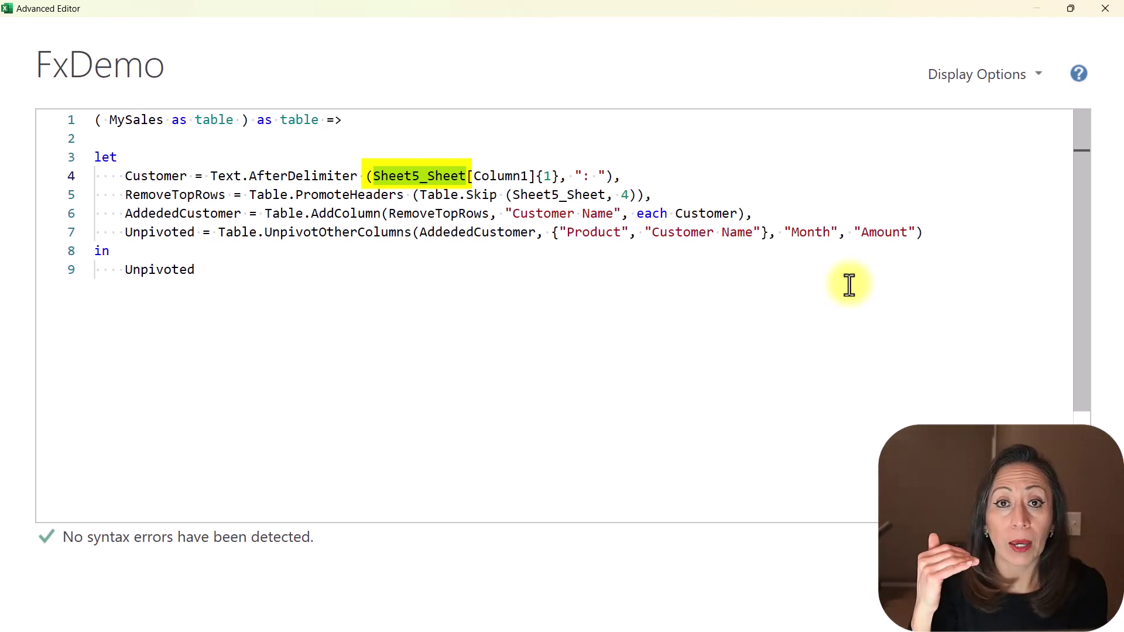
key("BackSpace")
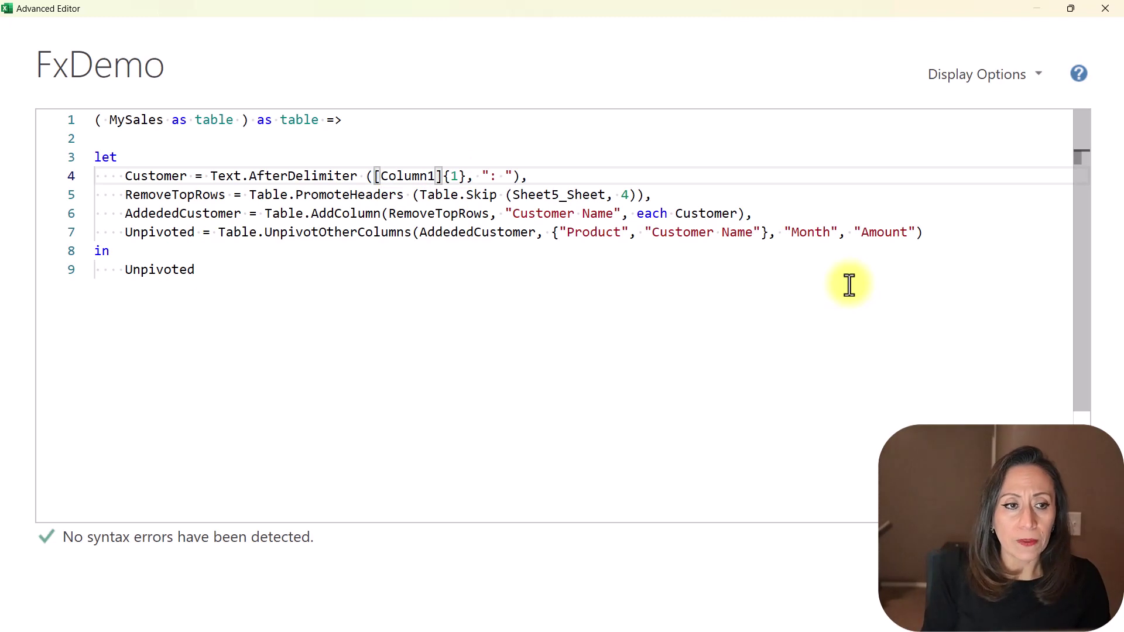
type("MySale")
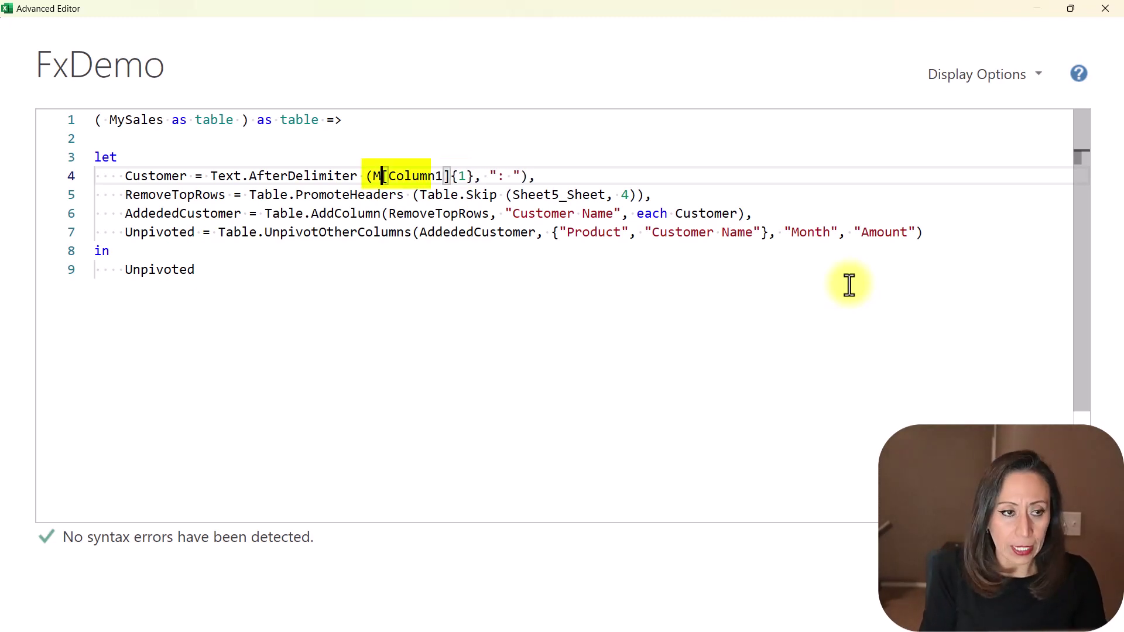
type("s")
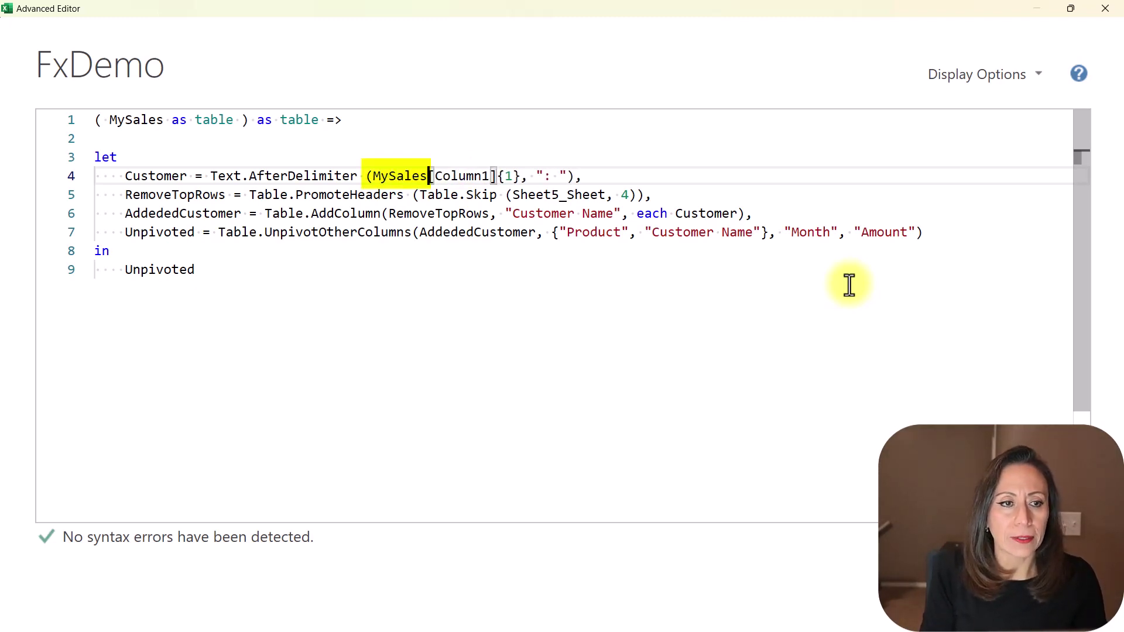
- Copy MySales over Sheet5_Sheet in the Table.Skip call of the RemoveTopRows line and save the function code
key("shift+Left")
key("shift+Left")
key("shift+Left")
key("shift+Left")
key("shift+Left")
key("shift+Left")
key("shift+Left")
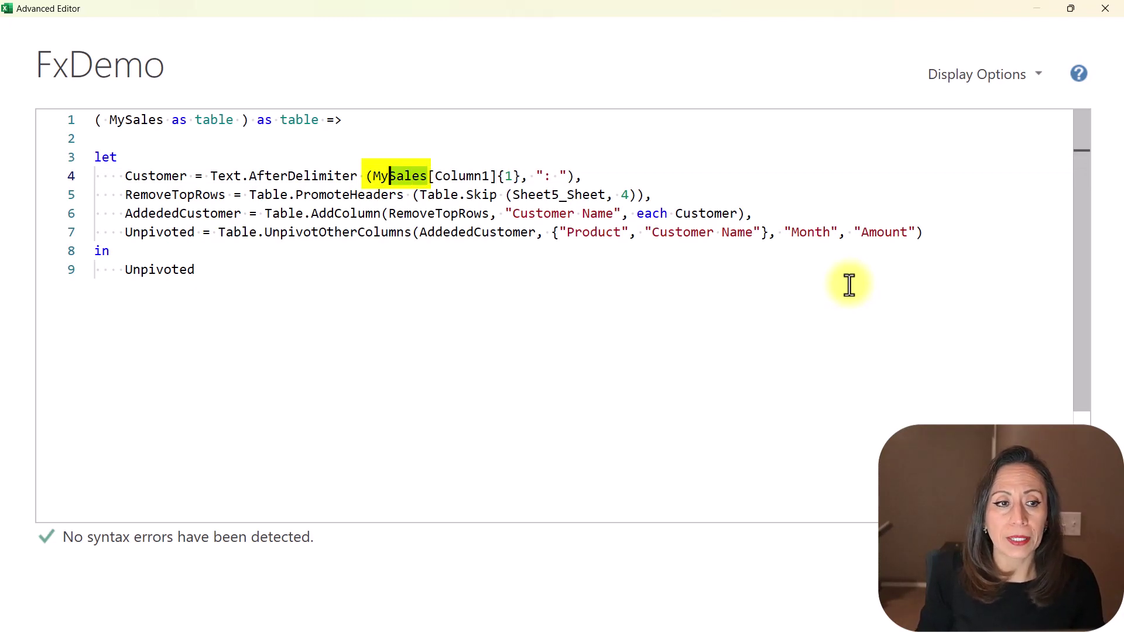
key("ctrl+c")
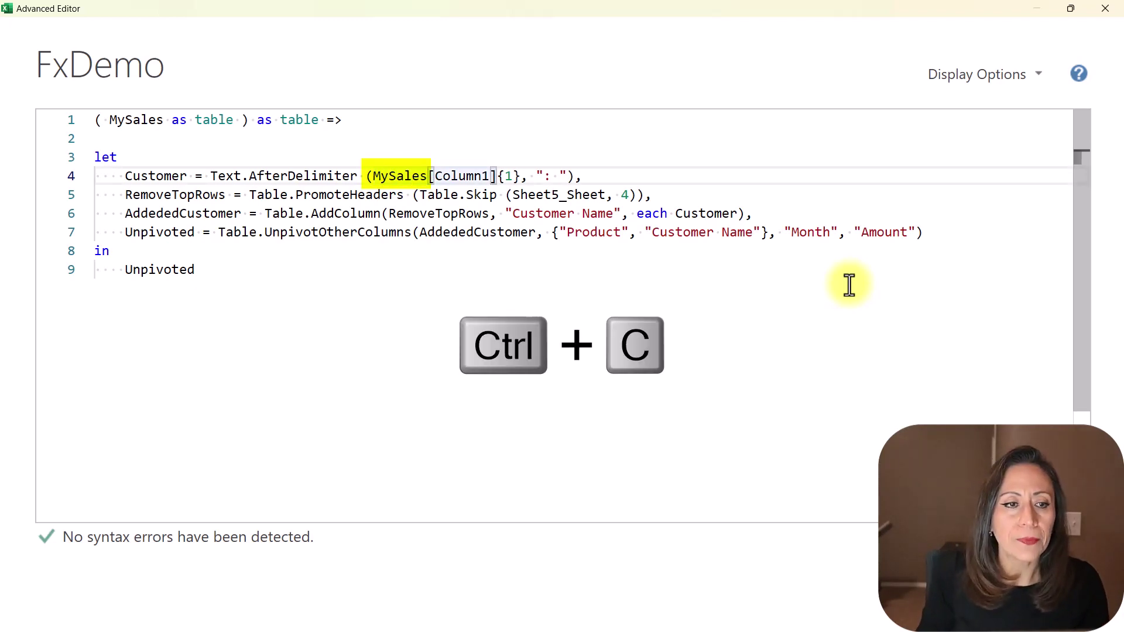
key("Down")
key("ctrl+Right")
key("ctrl+Right")
key("ctrl+Right")
key("ctrl+shift+Right")
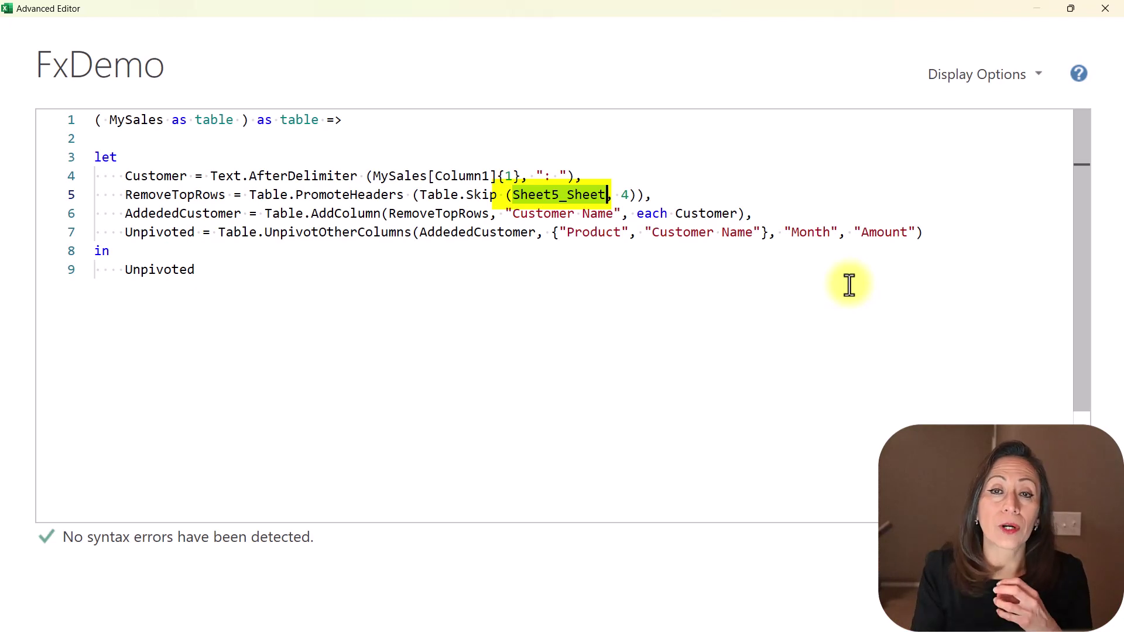
key("Delete")
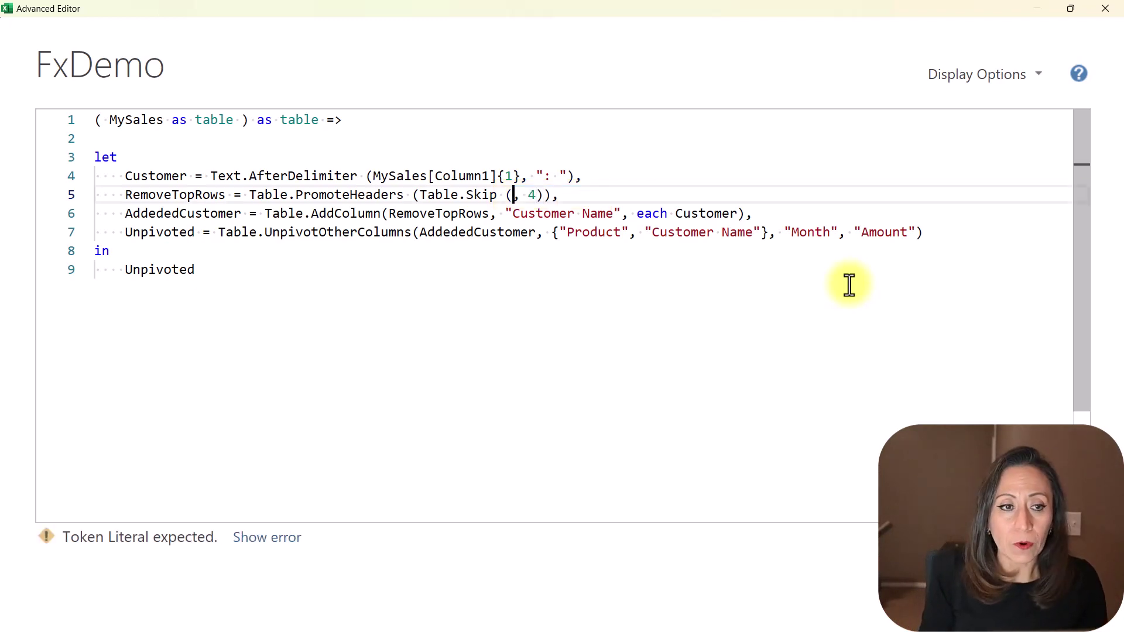
key("ctrl+v")
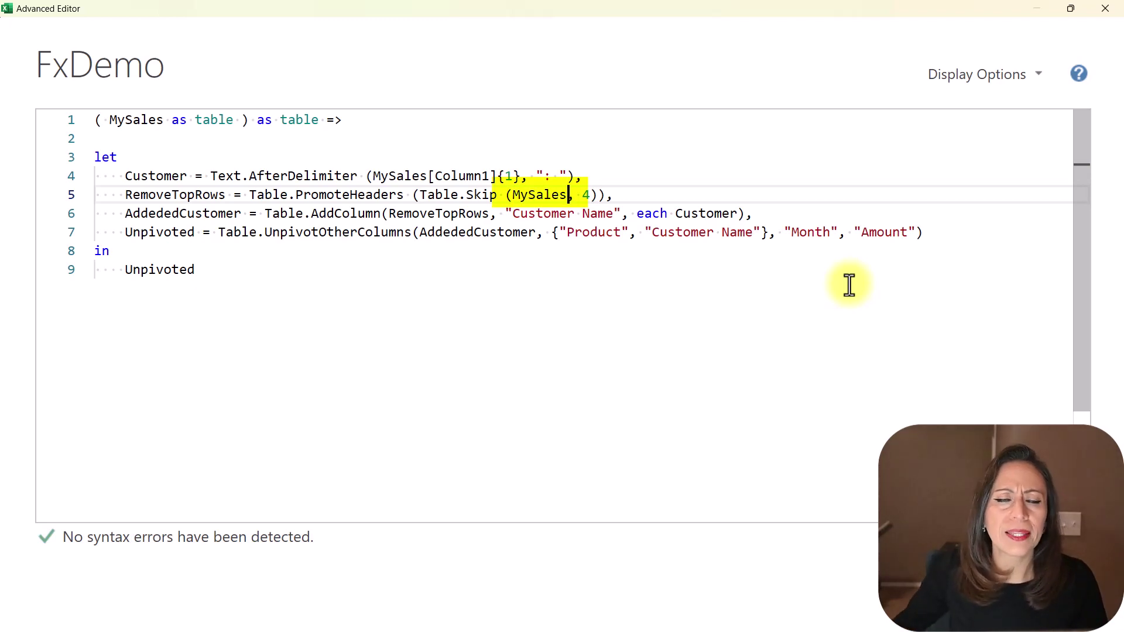
left_click(996, 606)
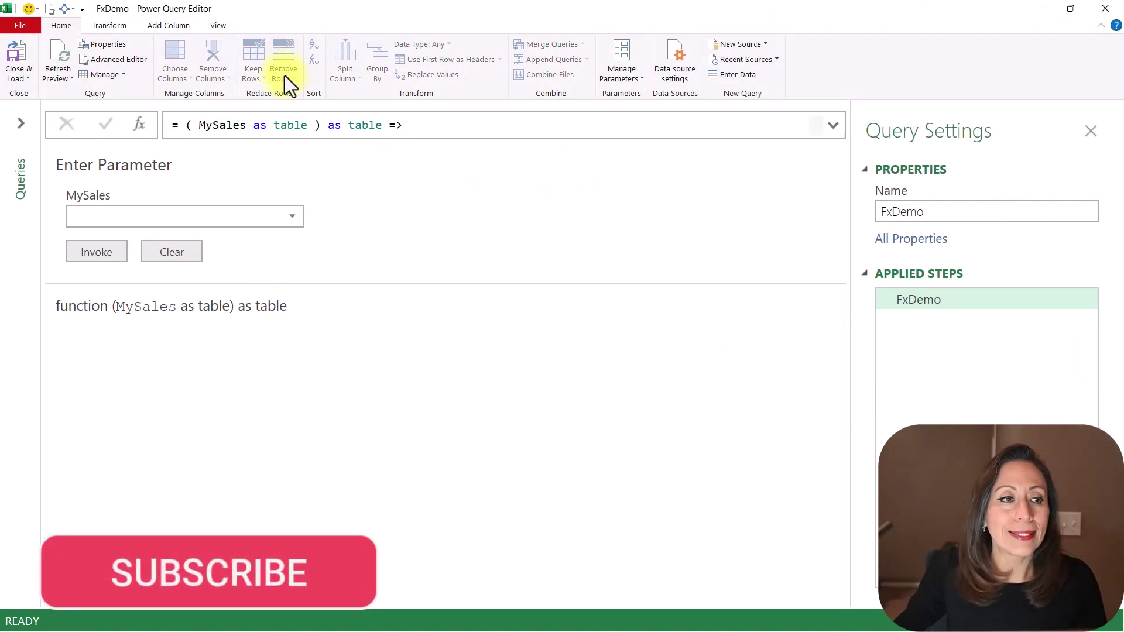
- Start a new Excel workbook query from the Sales By Customer file in the Dynamic Value folder
left_click(21, 123)
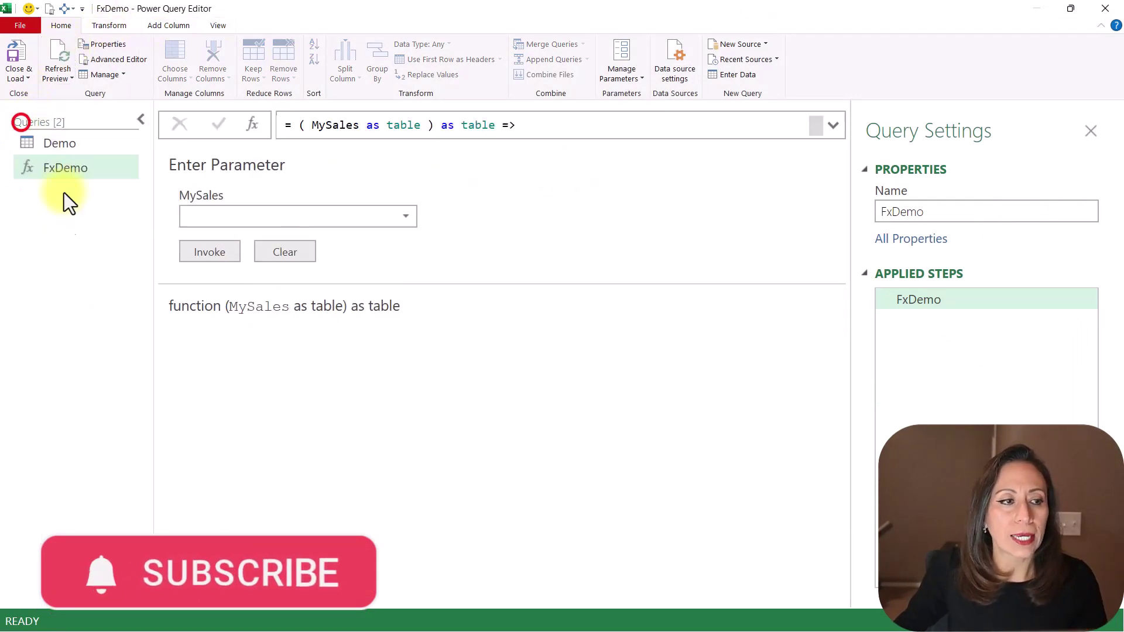
right_click(43, 224)
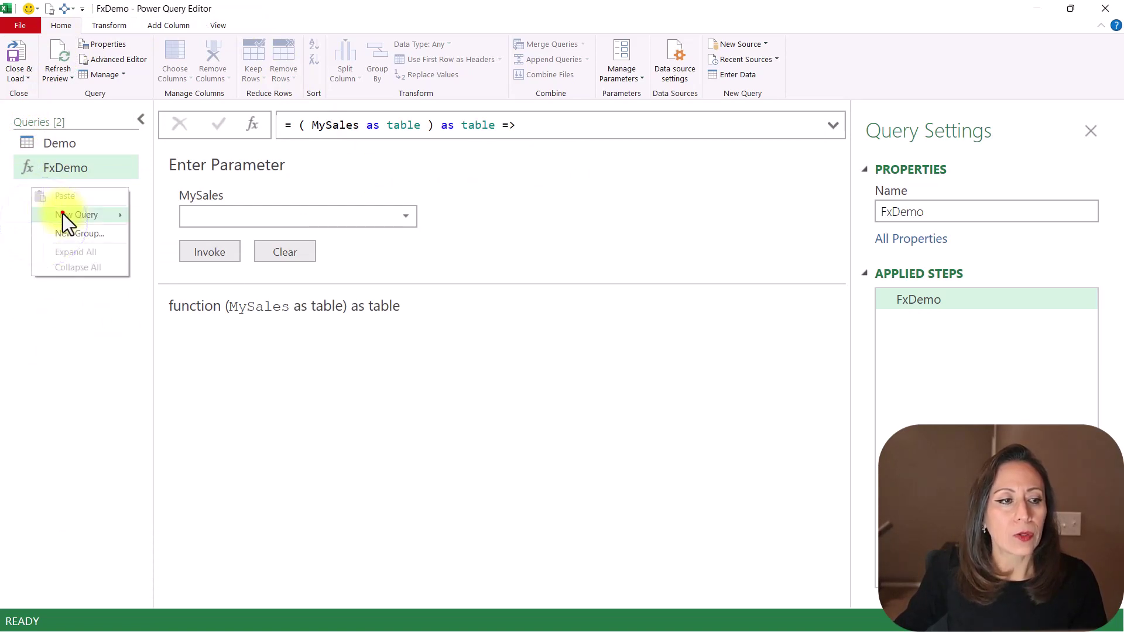
left_click(62, 213)
mouse_move(149, 216)
left_click(315, 220)
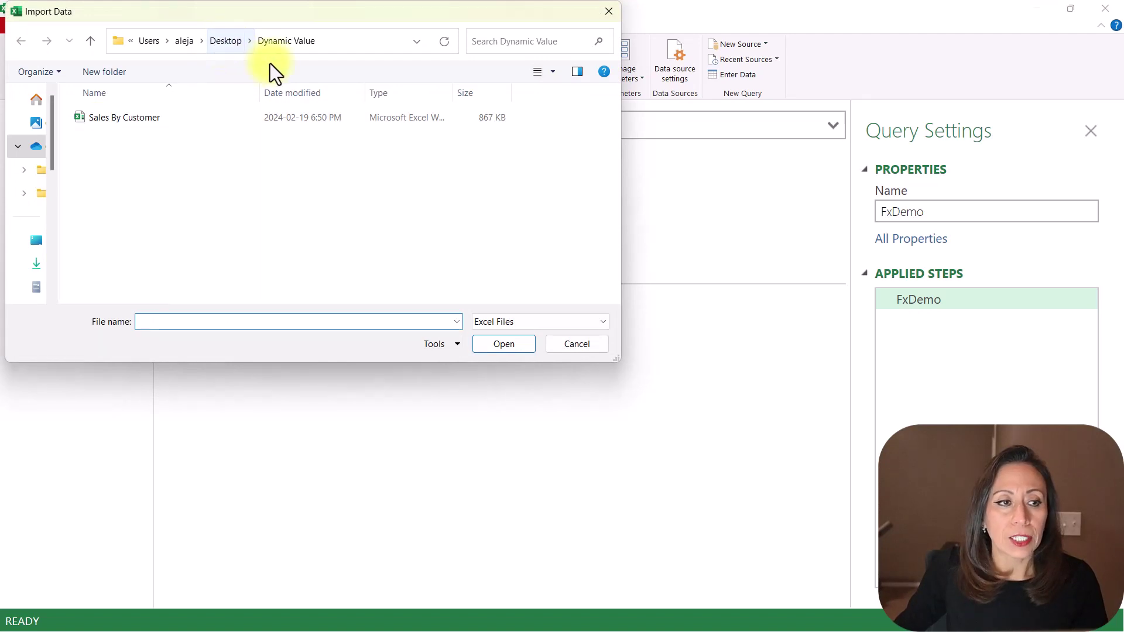
left_click(117, 123)
double_click(114, 122)
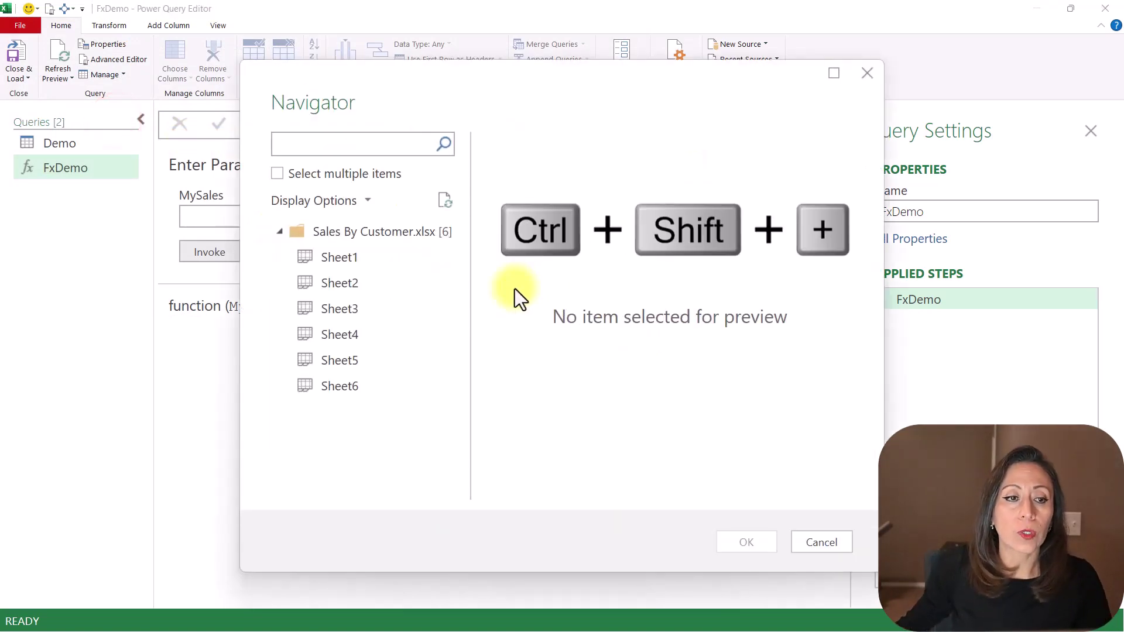
- Load the whole Sales By Customer.xlsx workbook as the query source instead of a single sheet
left_click(423, 232)
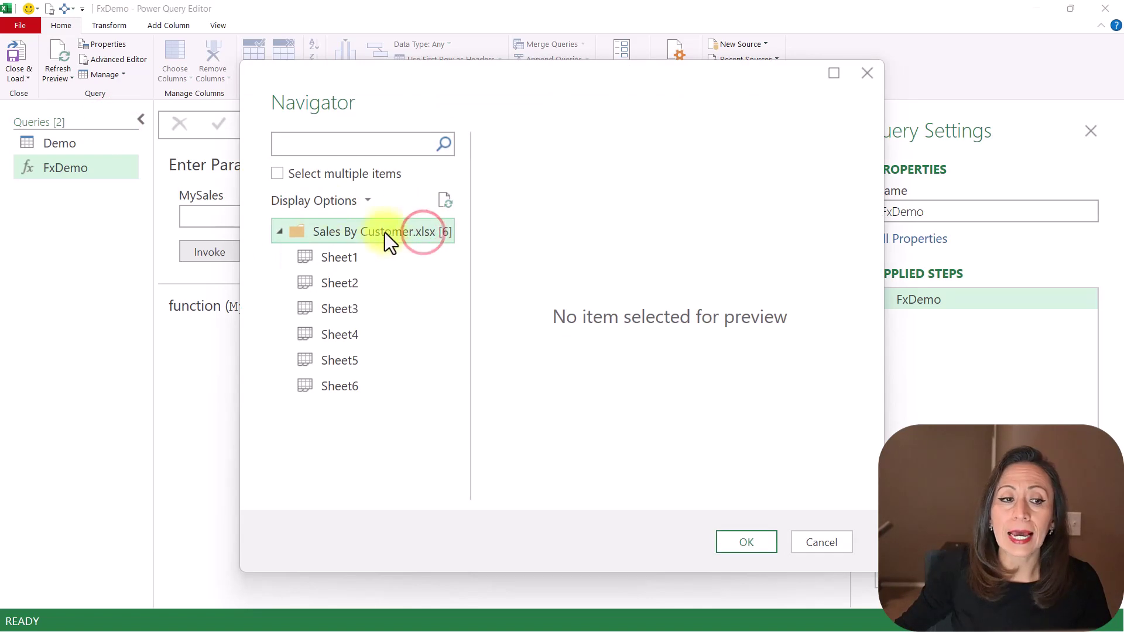
left_click_drag(626, 72, 566, 69)
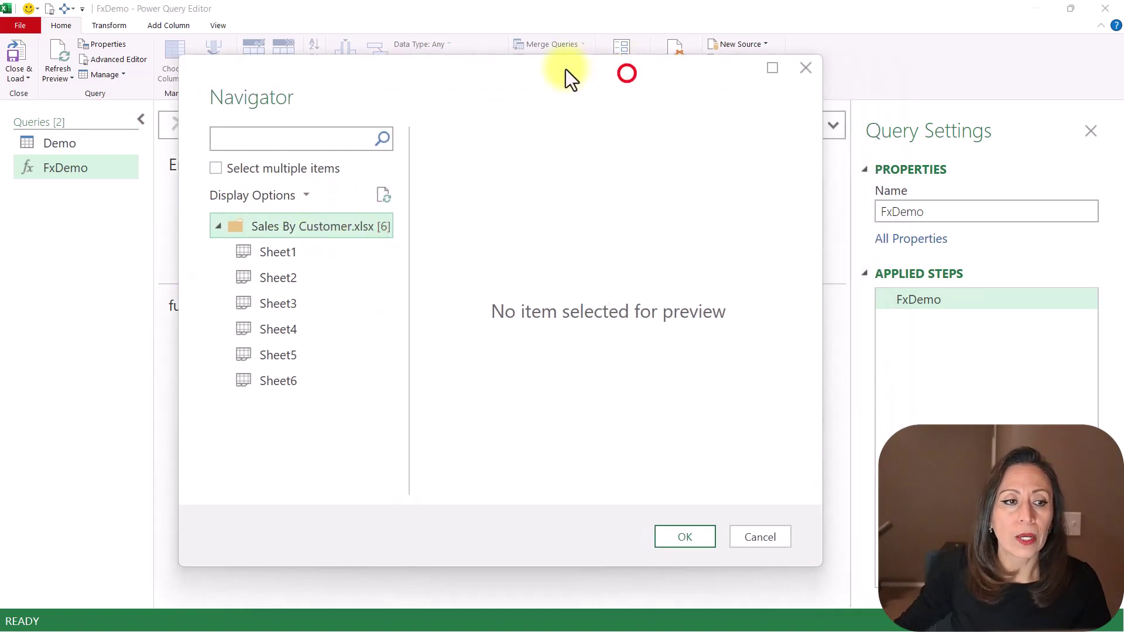
left_click(298, 220)
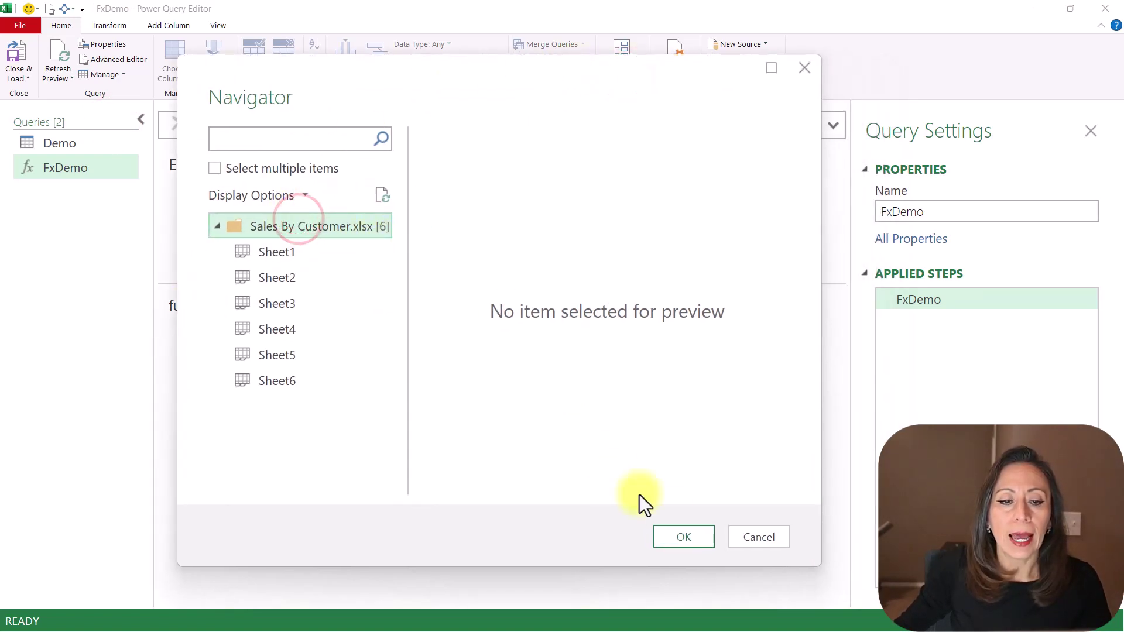
left_click(688, 539)
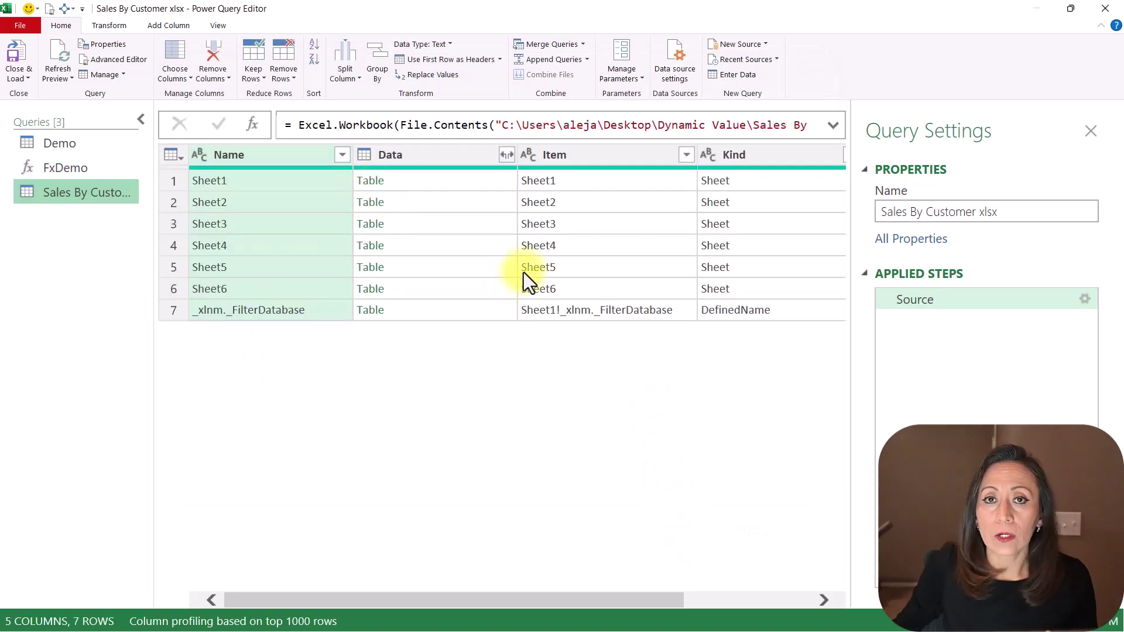
- Filter the Name column with a text filter to keep rows that contain "sheet"
left_click(249, 205)
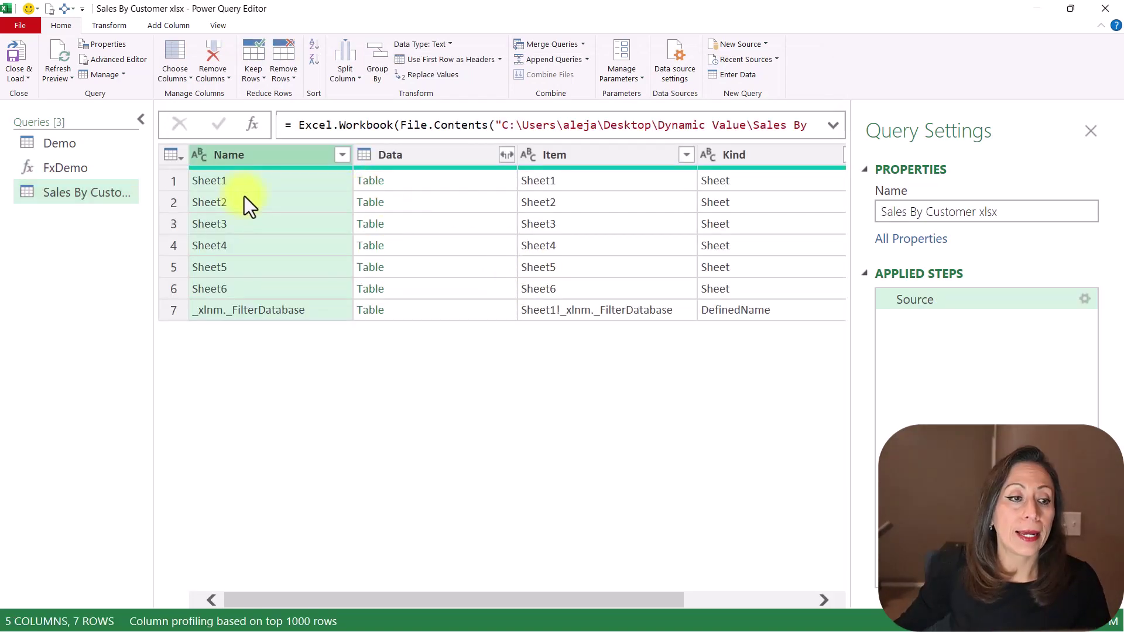
left_click(173, 309)
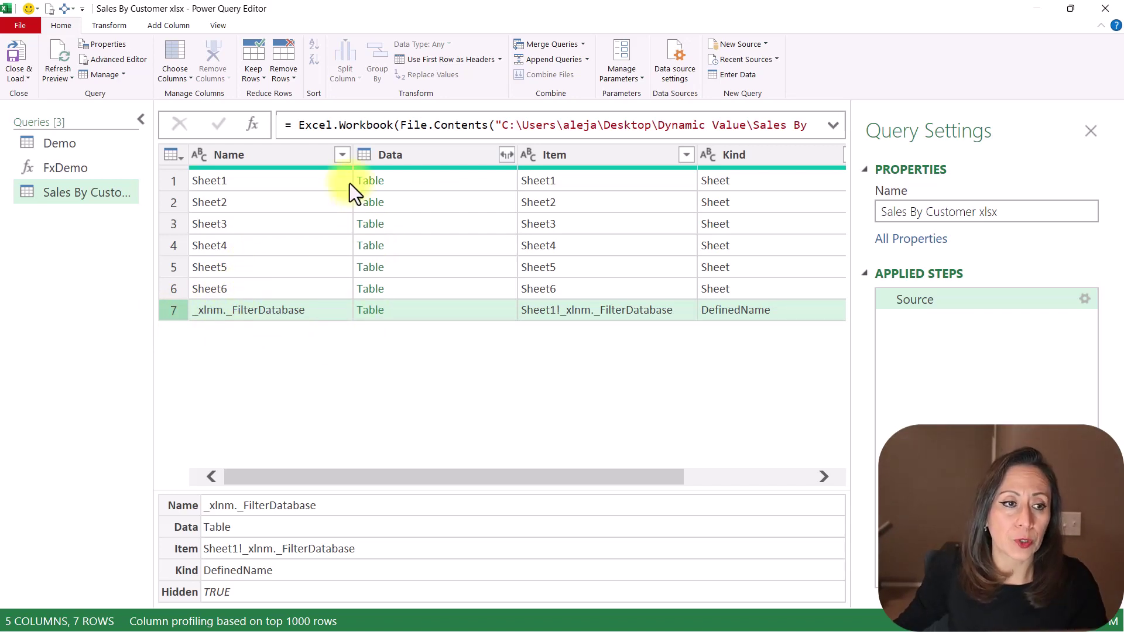
left_click(290, 158)
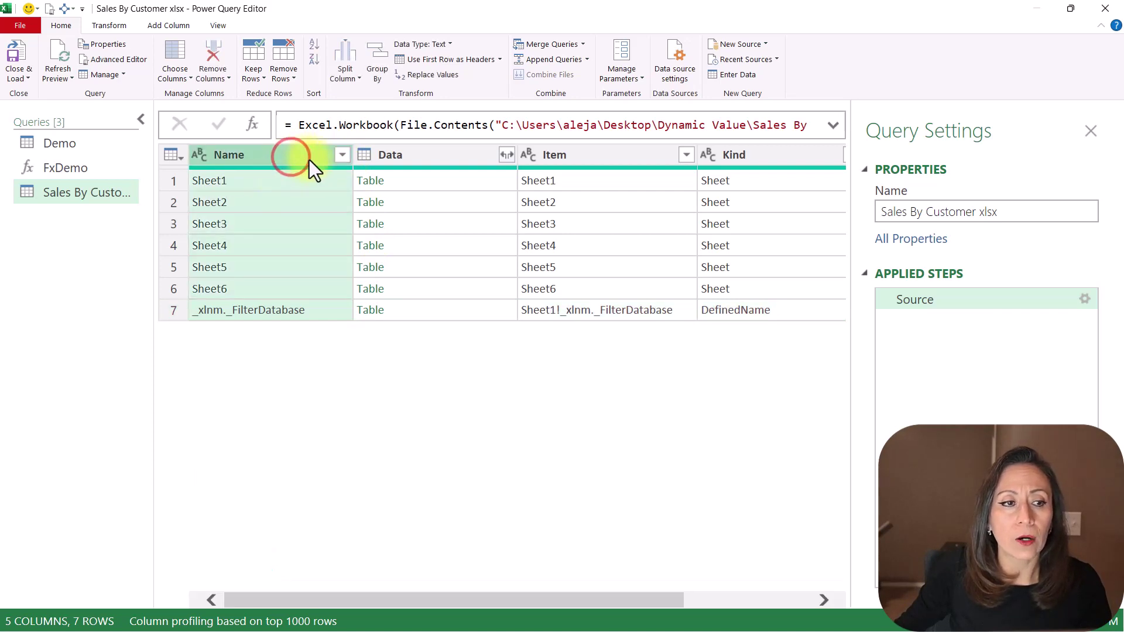
left_click(342, 155)
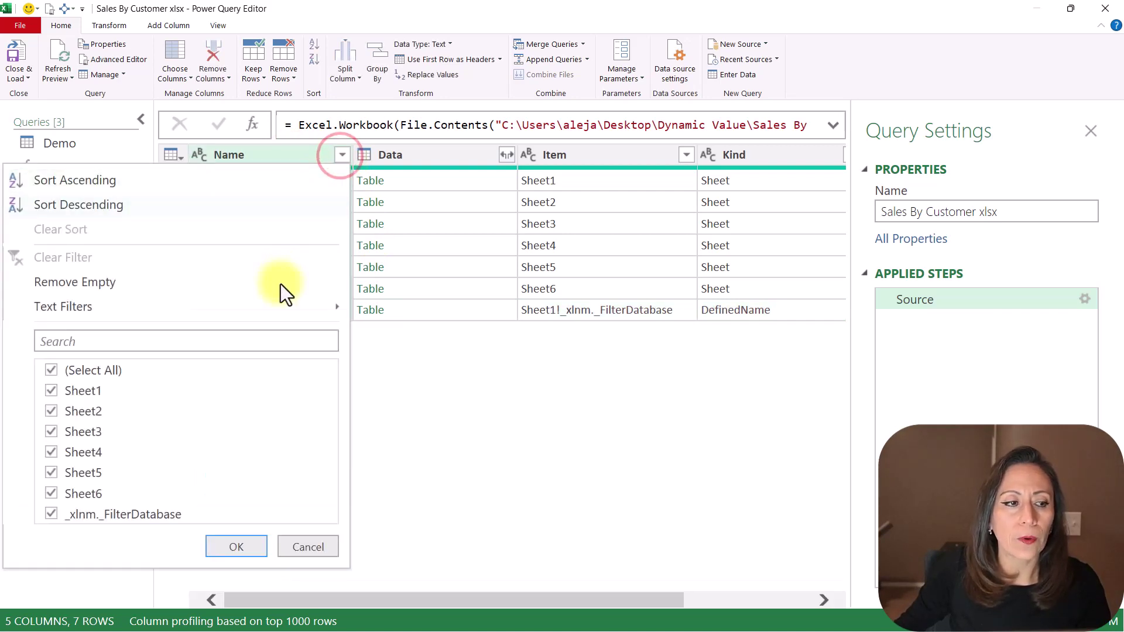
left_click(280, 304)
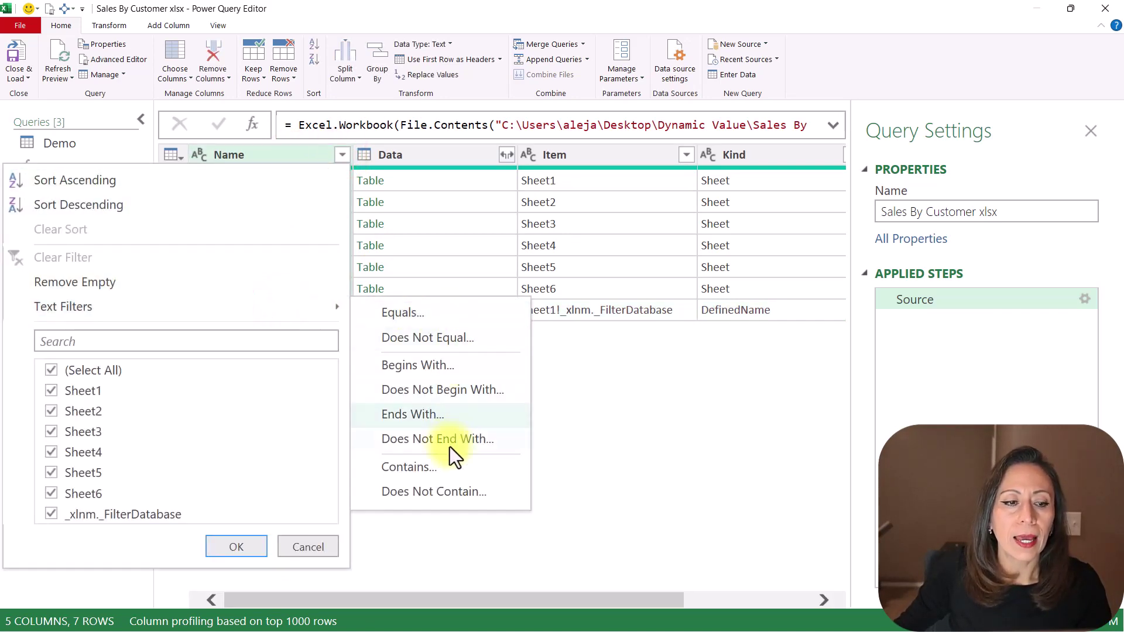
left_click(448, 467)
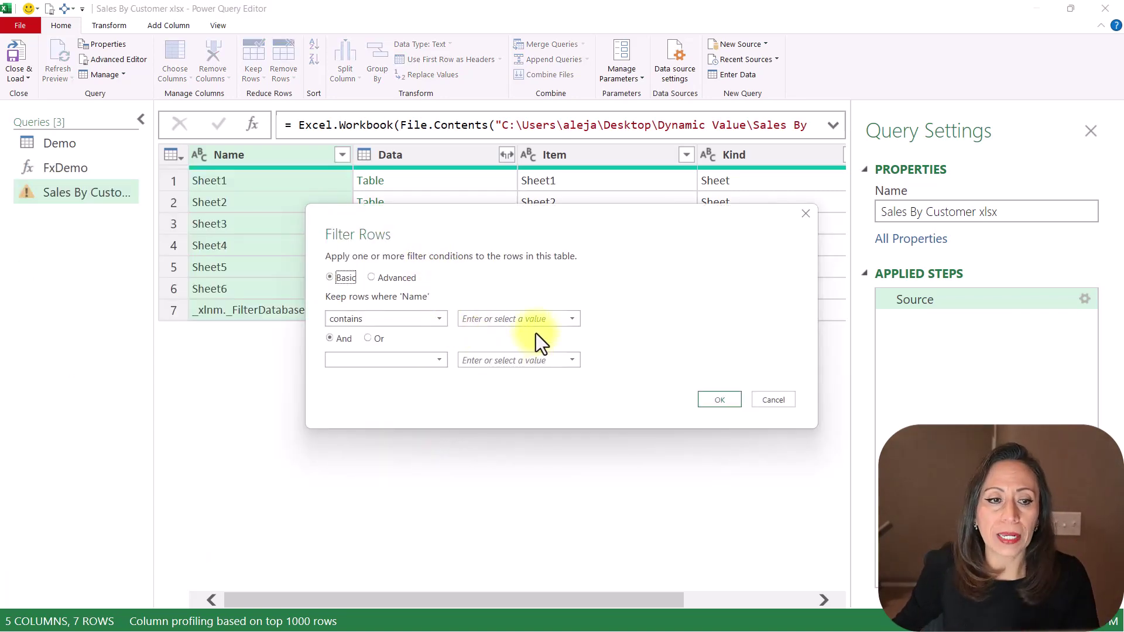
left_click(525, 316)
type("sheet")
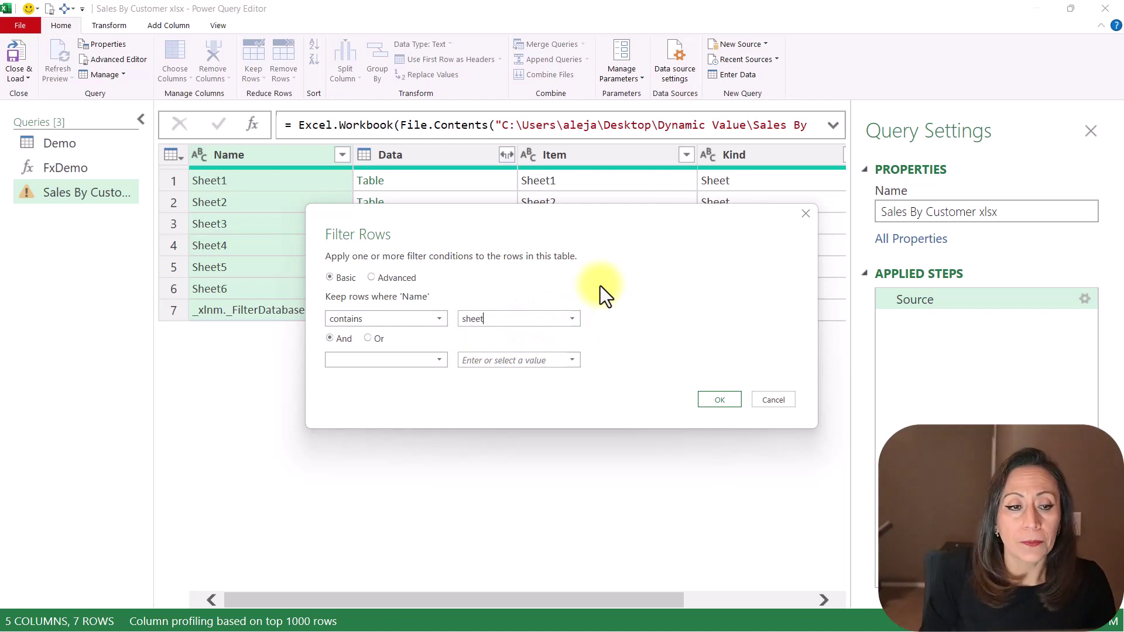
left_click(726, 401)
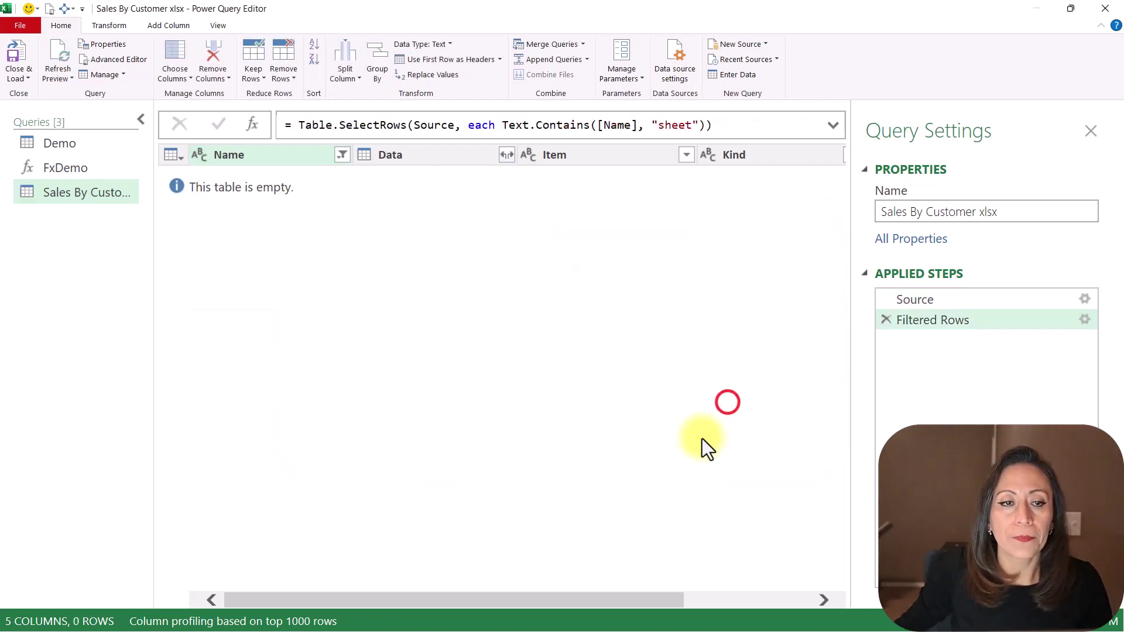
- Make the Filtered Rows step case-insensitive by adding Comparer.OrdinalIgnoreCase as the third argument of Text.Contains
left_click(658, 125)
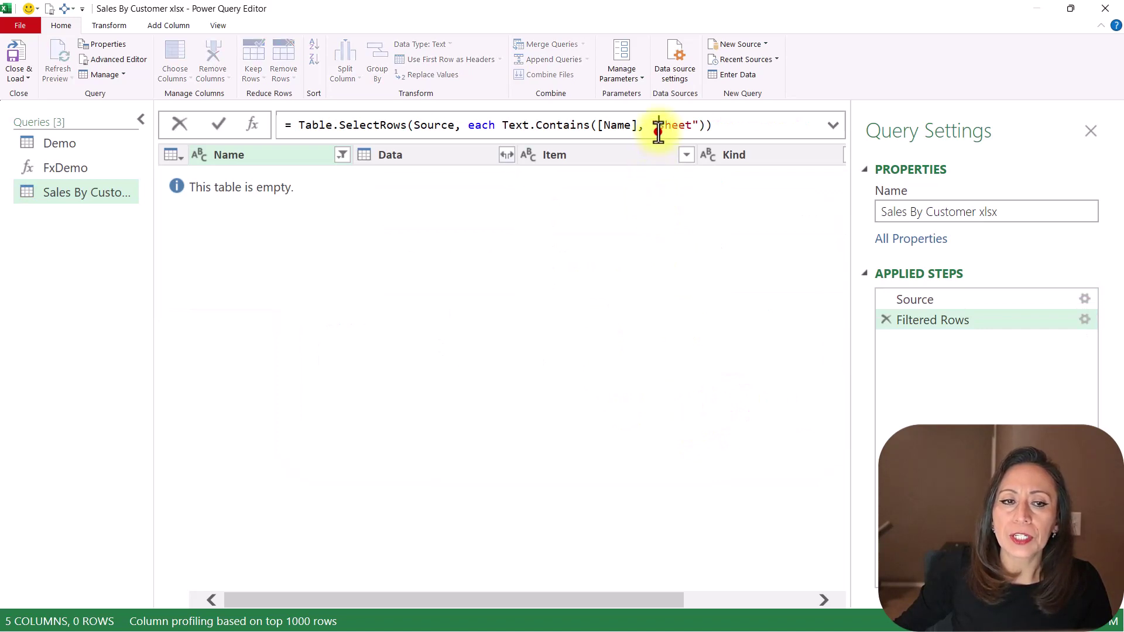
double_click(673, 124)
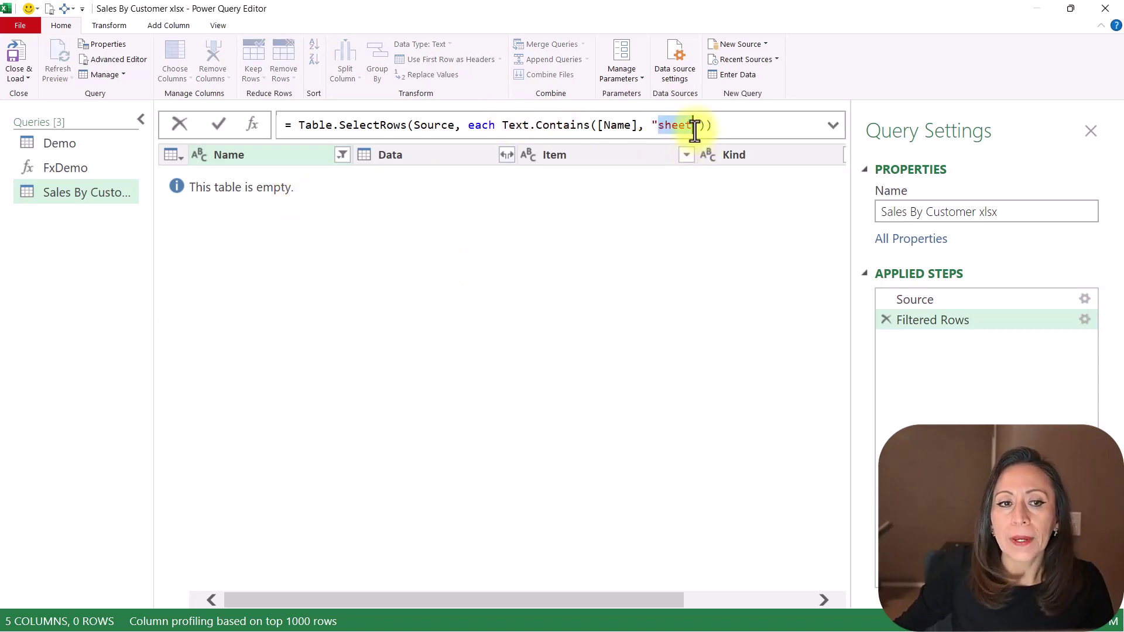
left_click(921, 298)
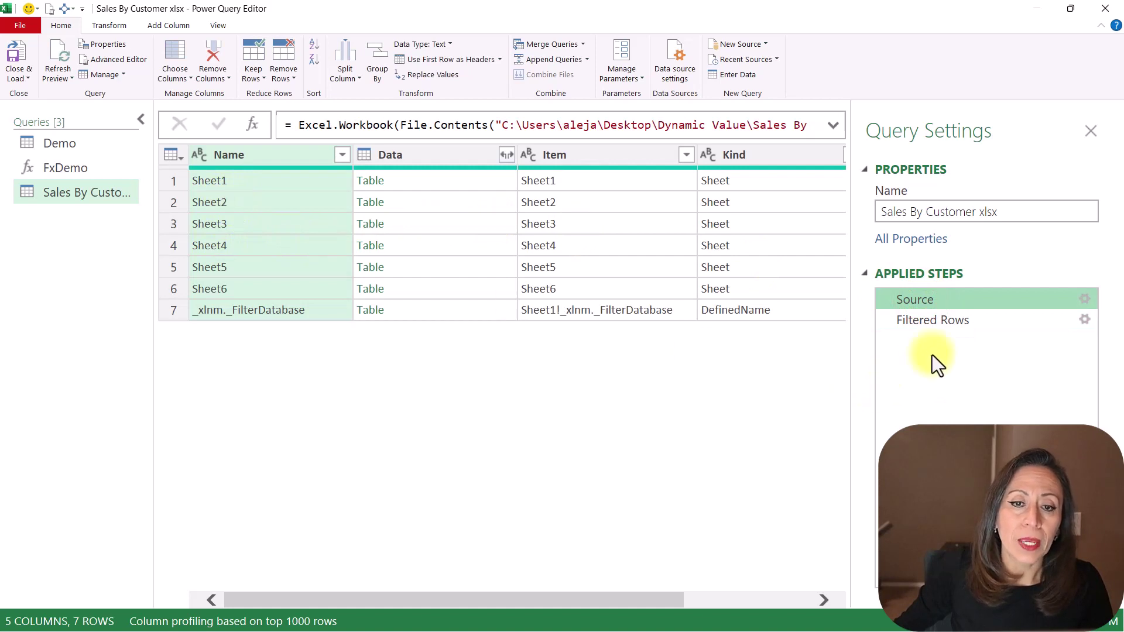
left_click(955, 321)
left_click(700, 125)
type(", ")
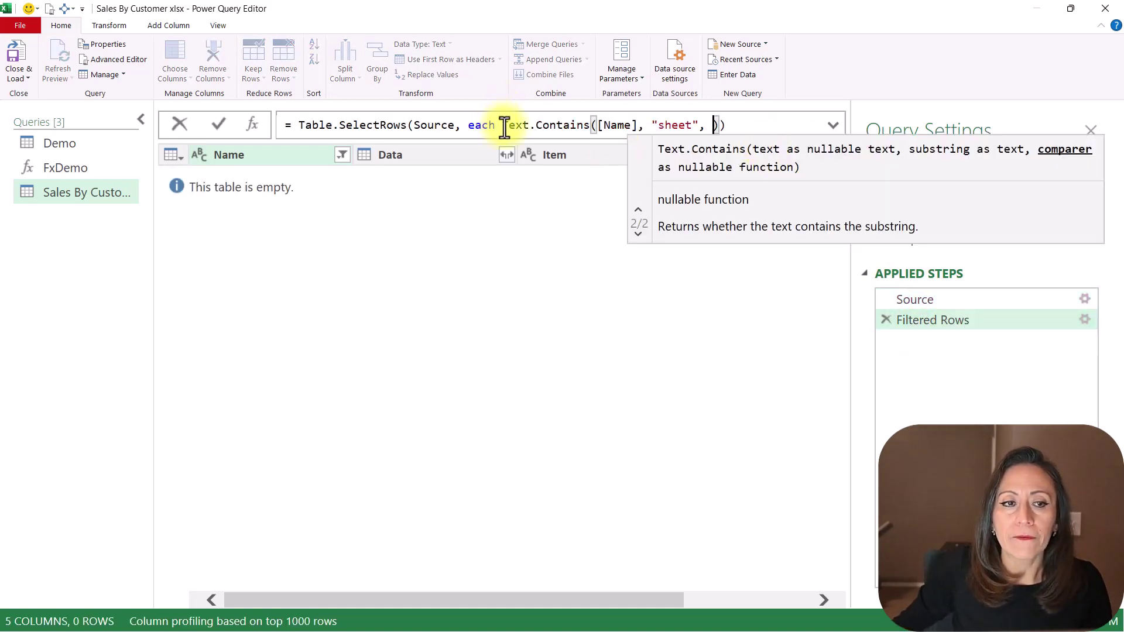
type("i")
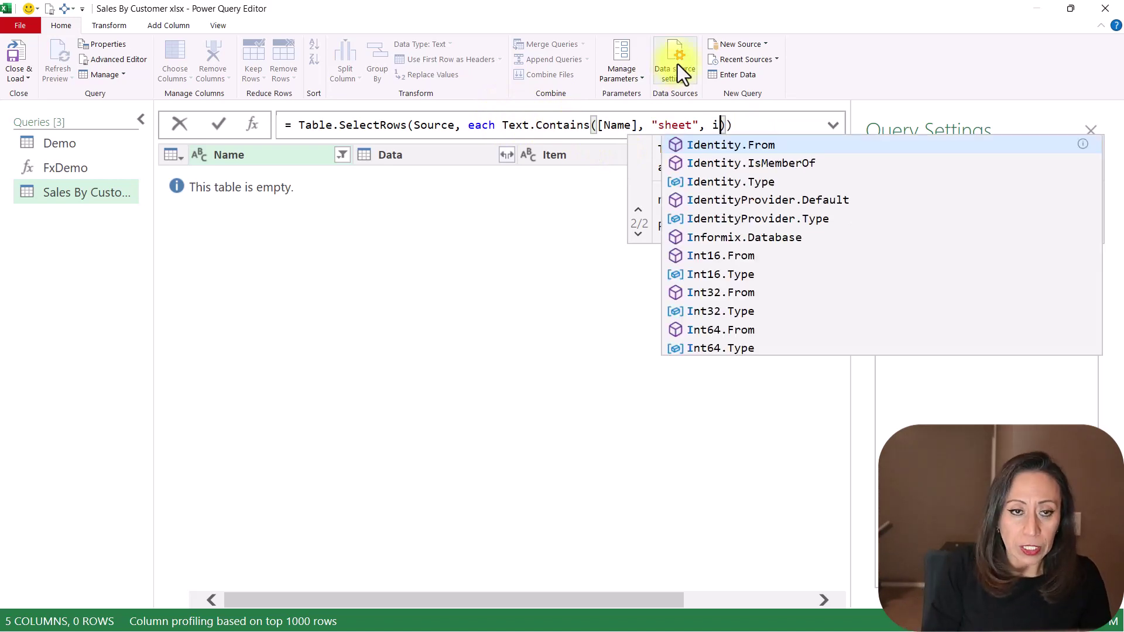
type("gno")
left_click(759, 147)
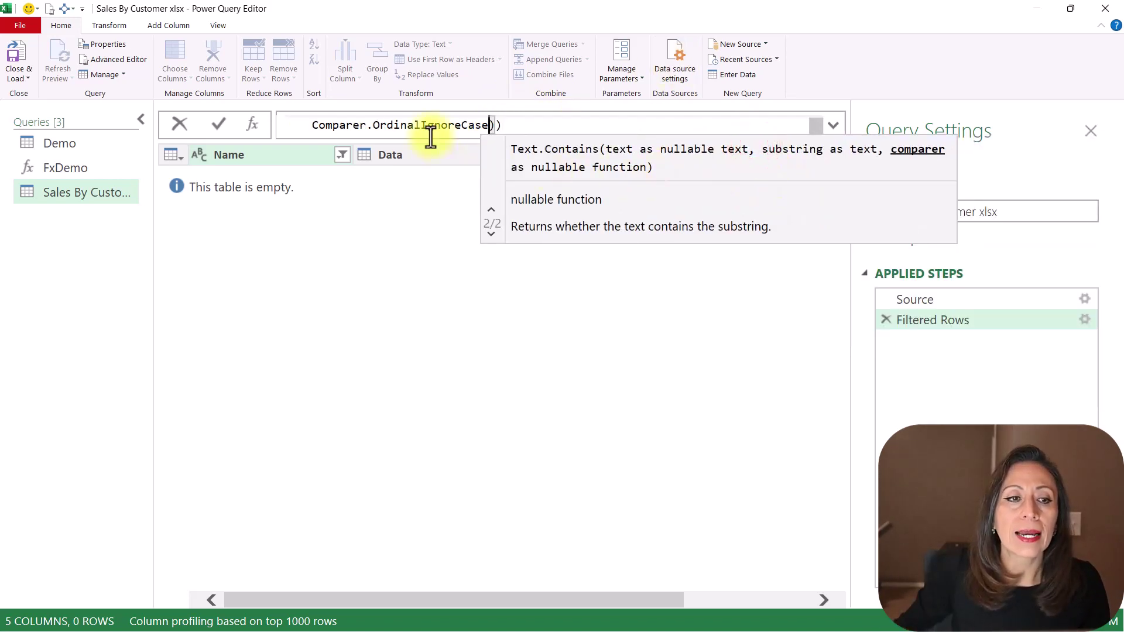
key("Return")
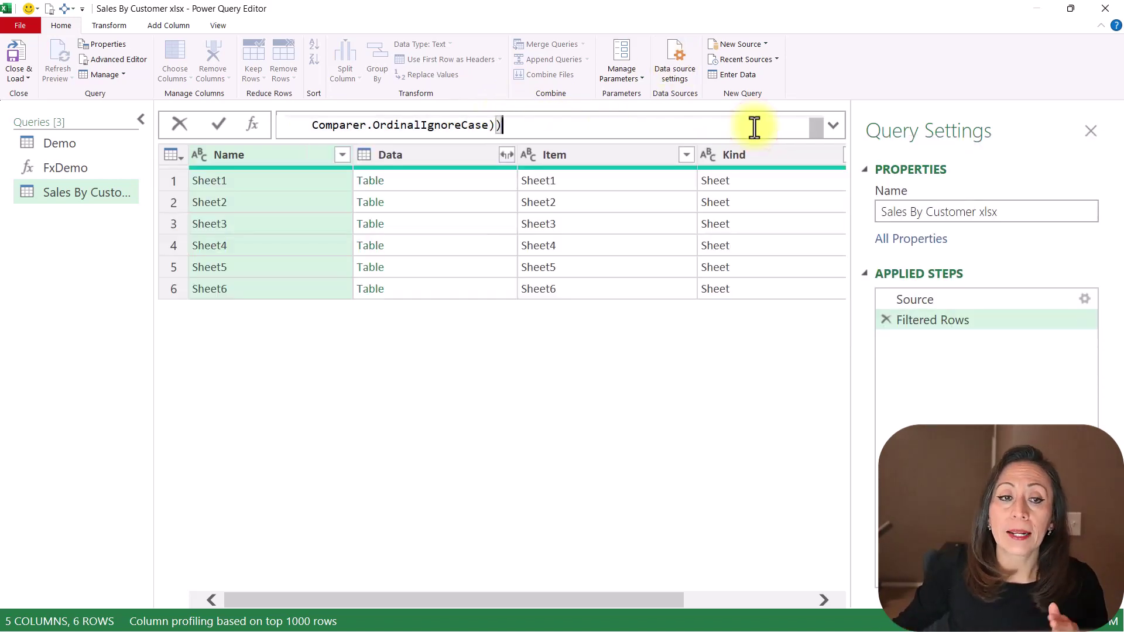
- Rename the Filtered Rows applied step to FilteredSheets
left_click(832, 126)
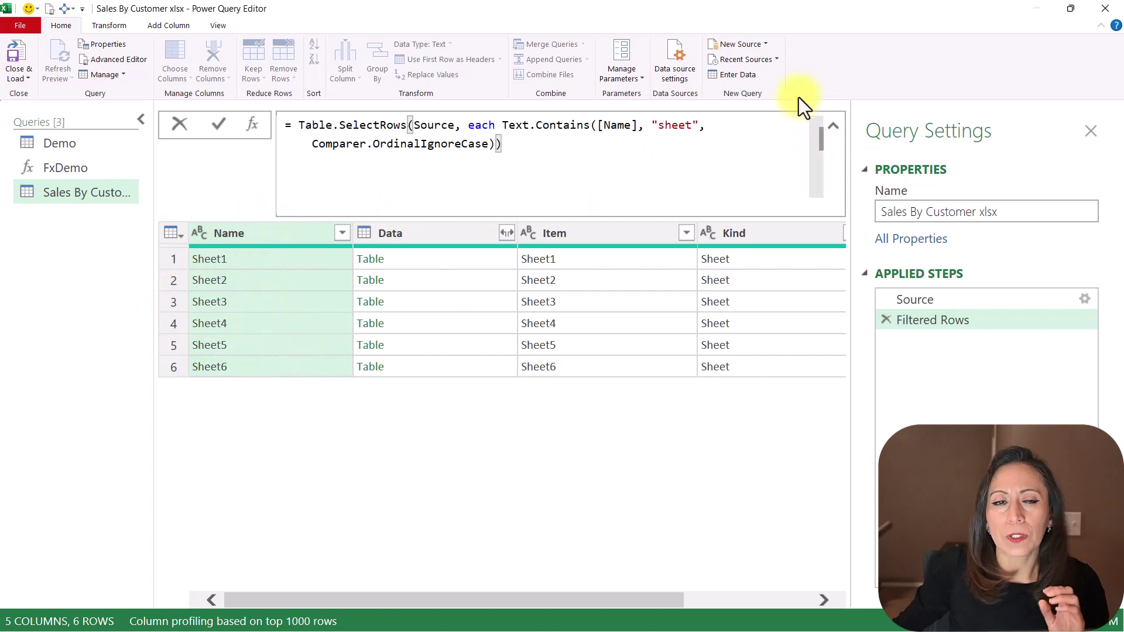
left_click(831, 124)
left_click(931, 321)
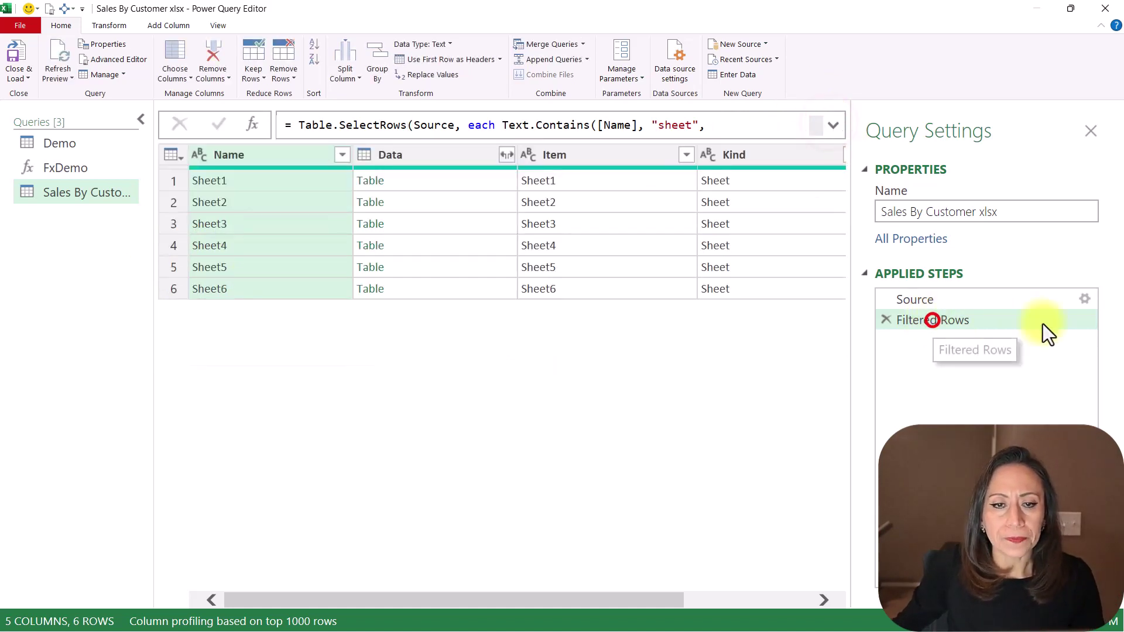
left_click(978, 321)
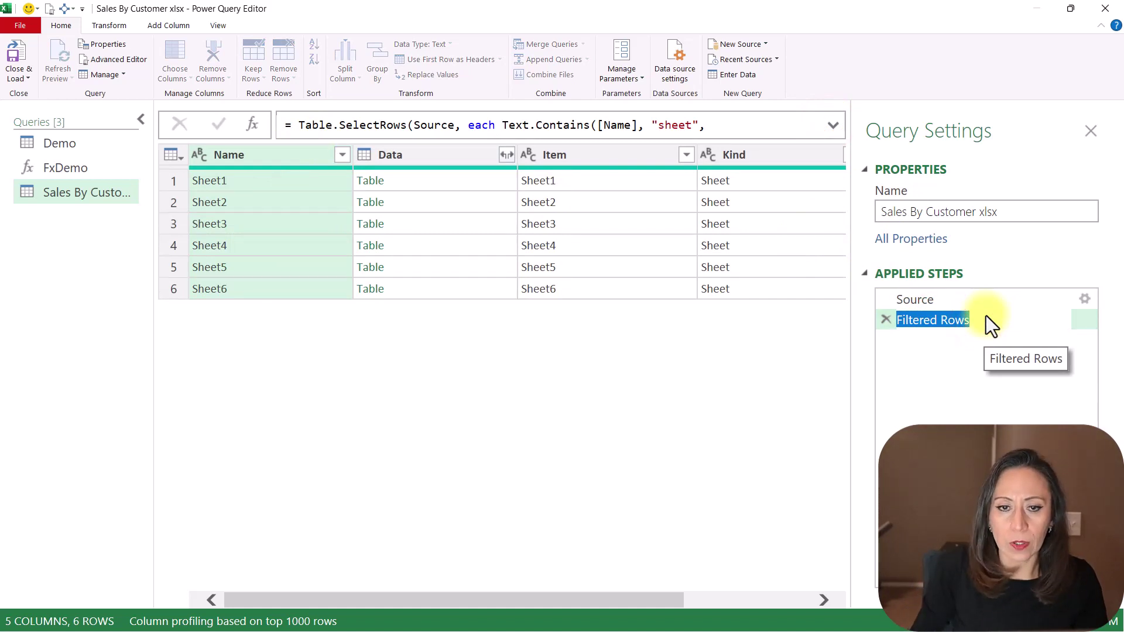
key("End")
key("BackSpace")
key("BackSpace")
key("BackSpace")
key("BackSpace")
key("BackSpace")
type("S")
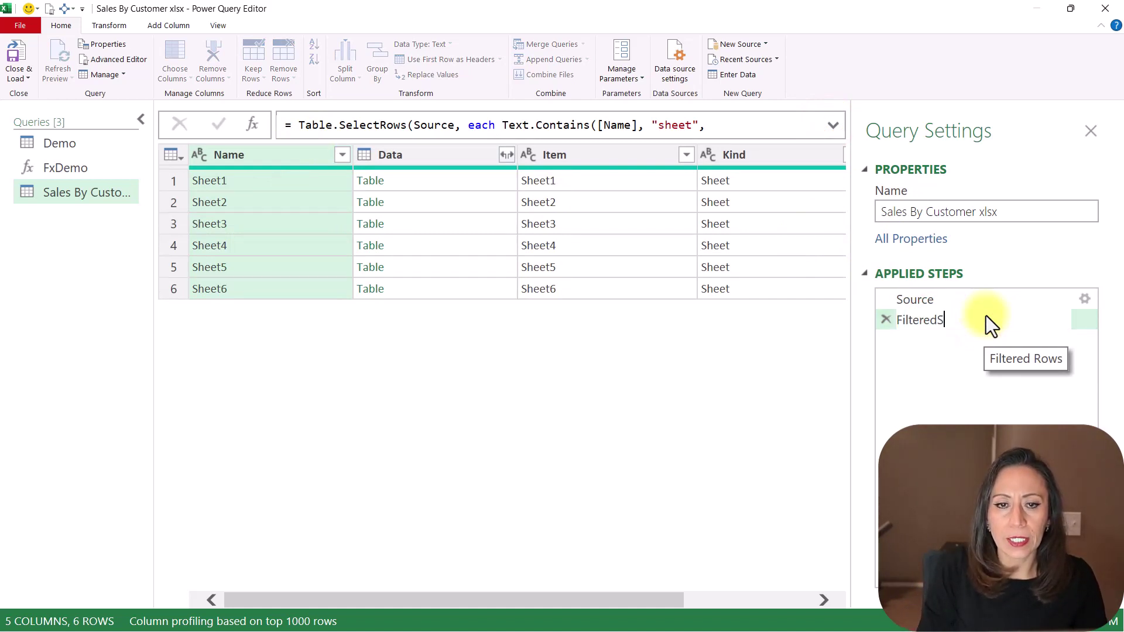
type("heets")
key("Return")
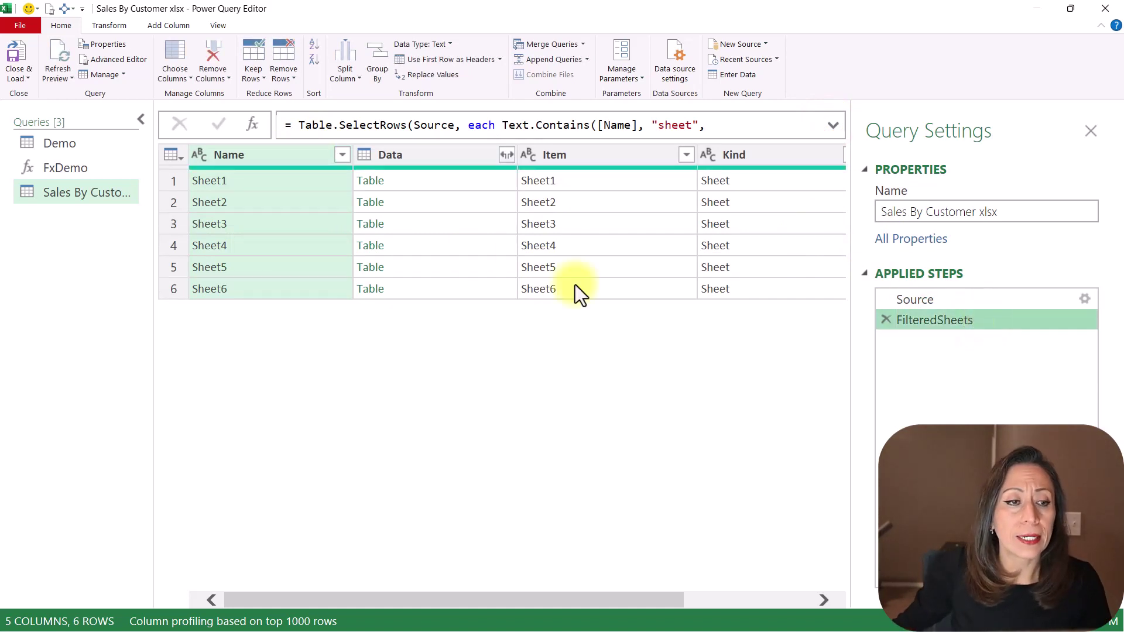
- Preview the nested tables in the Data column for several sheets, enlarging the preview area to compare their layouts
left_click(428, 156)
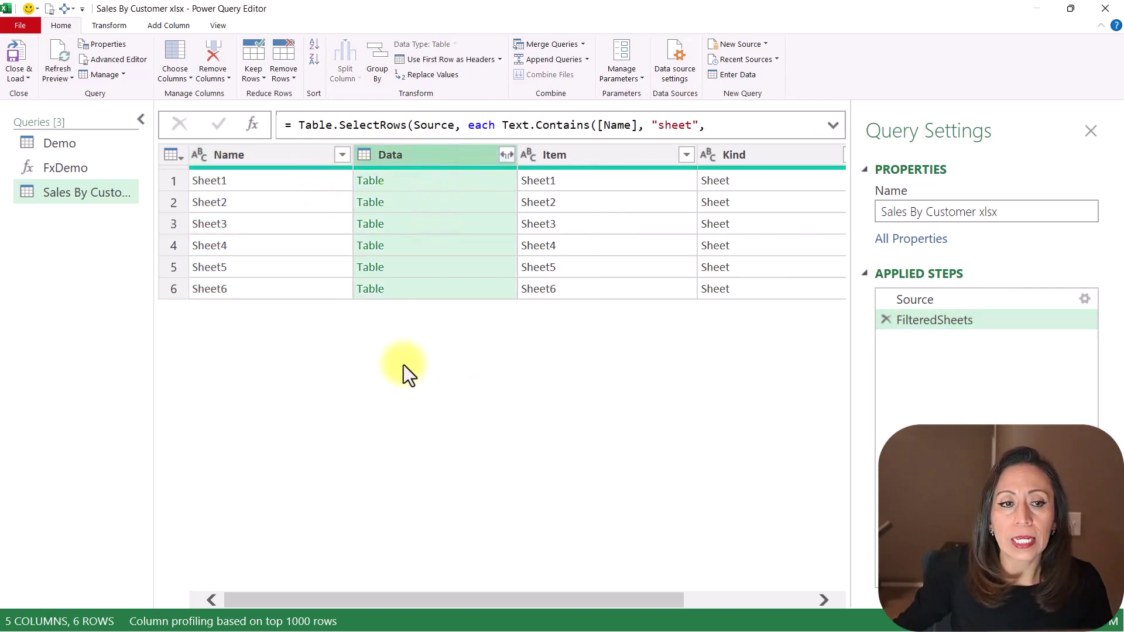
left_click(473, 183)
left_click(486, 203)
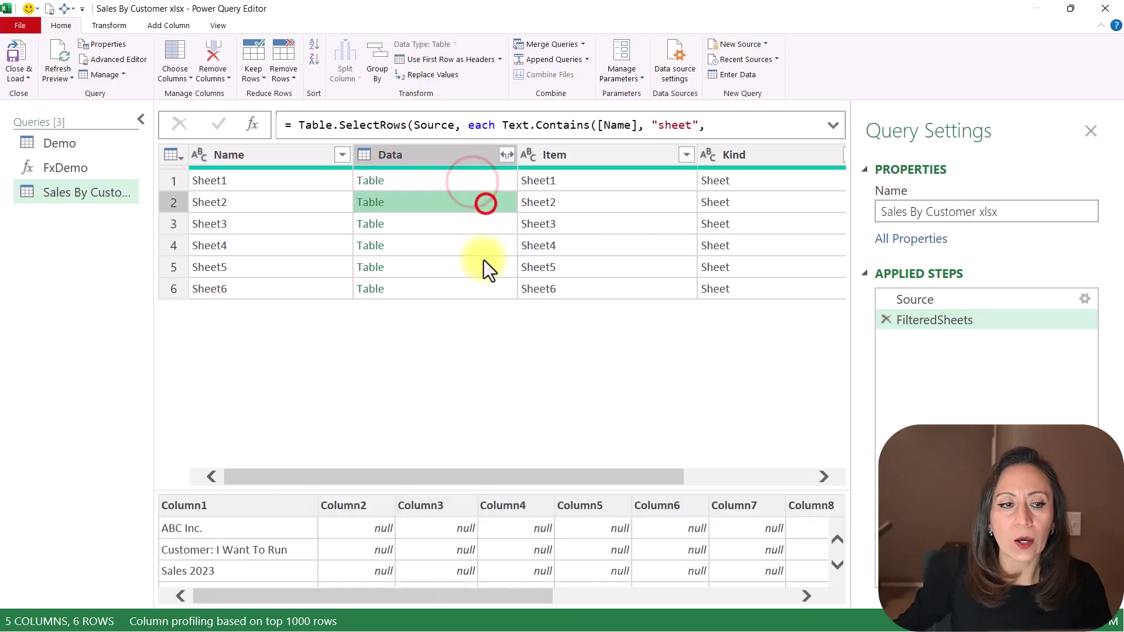
left_click_drag(502, 489, 511, 349)
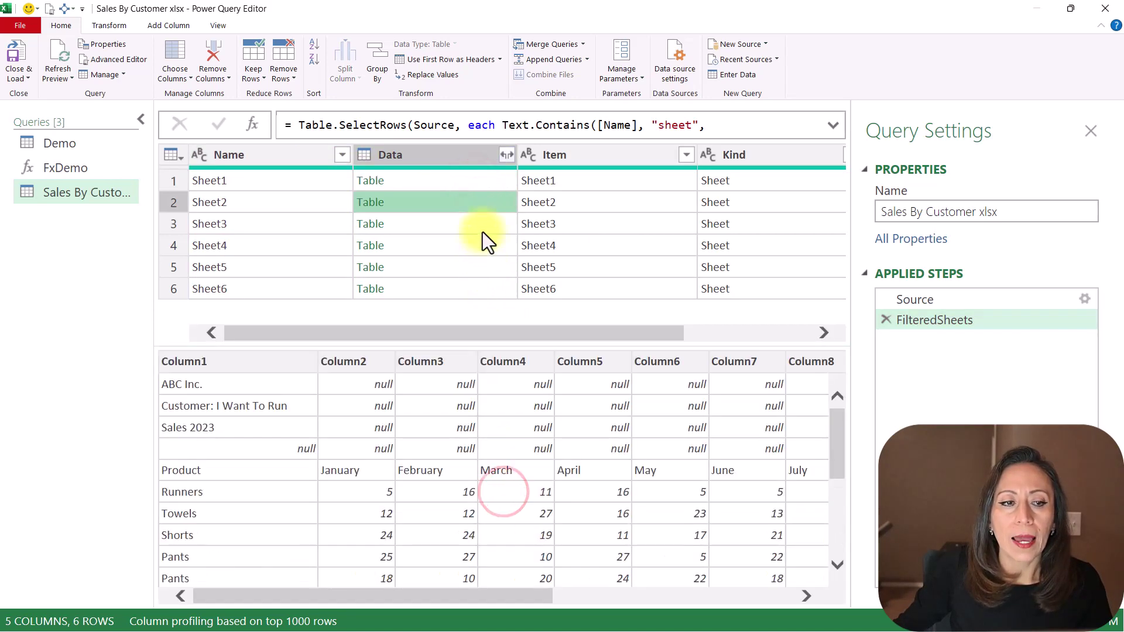
left_click(483, 222)
left_click(488, 244)
left_click(487, 267)
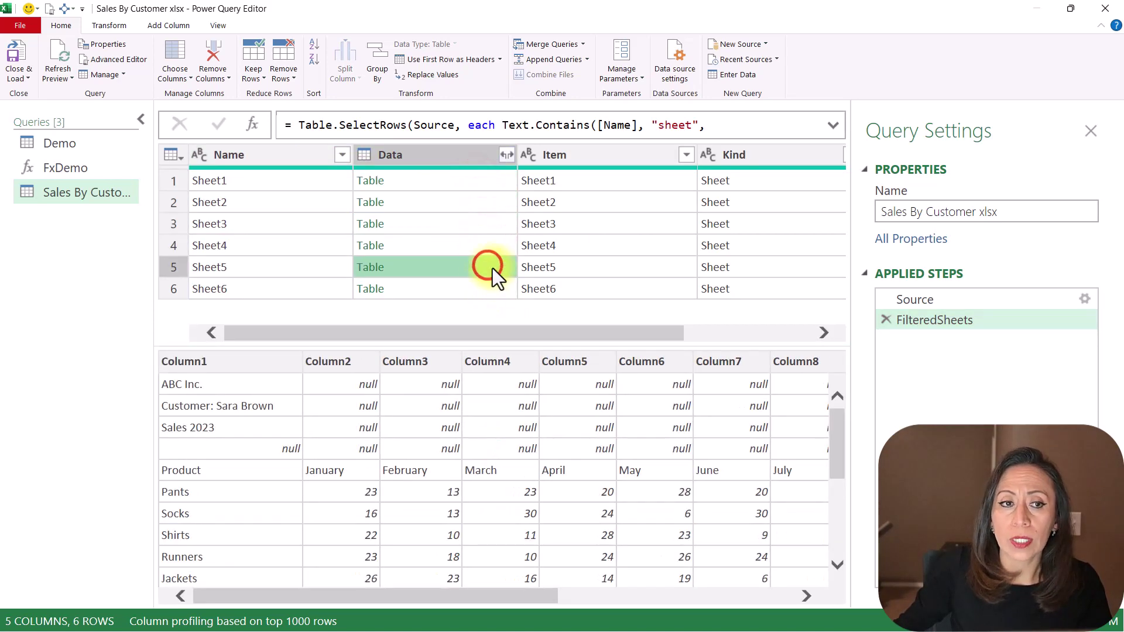
- Append the column selection [[Data], [Name]] to the FilteredSheets formula and reduce it to [[Data]] so only the Data column is kept
left_click(832, 126)
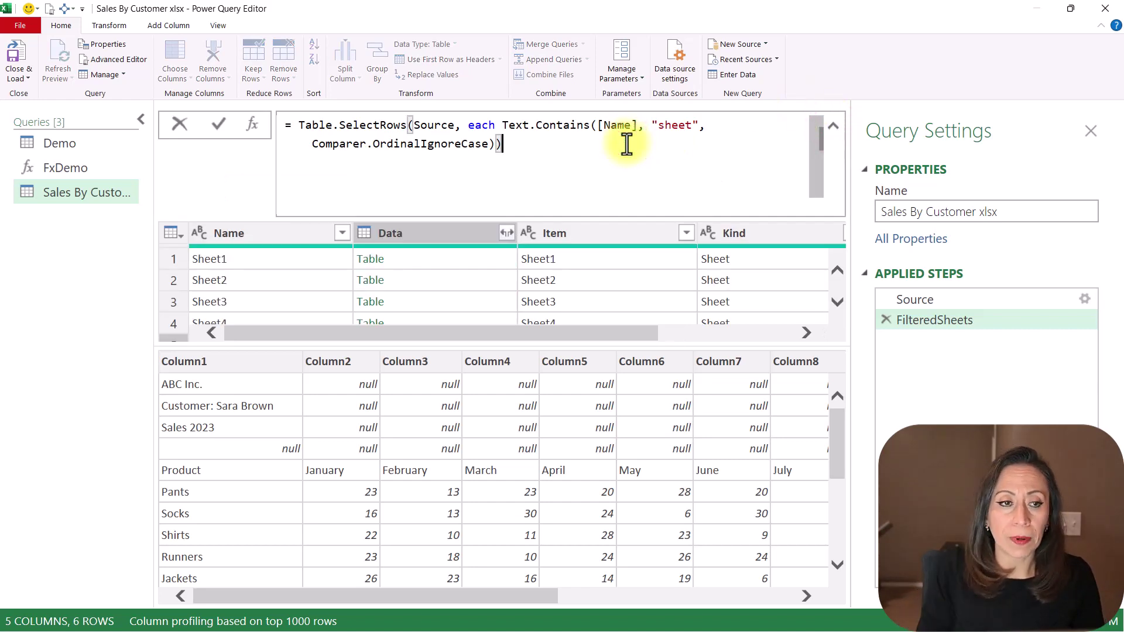
type("[")
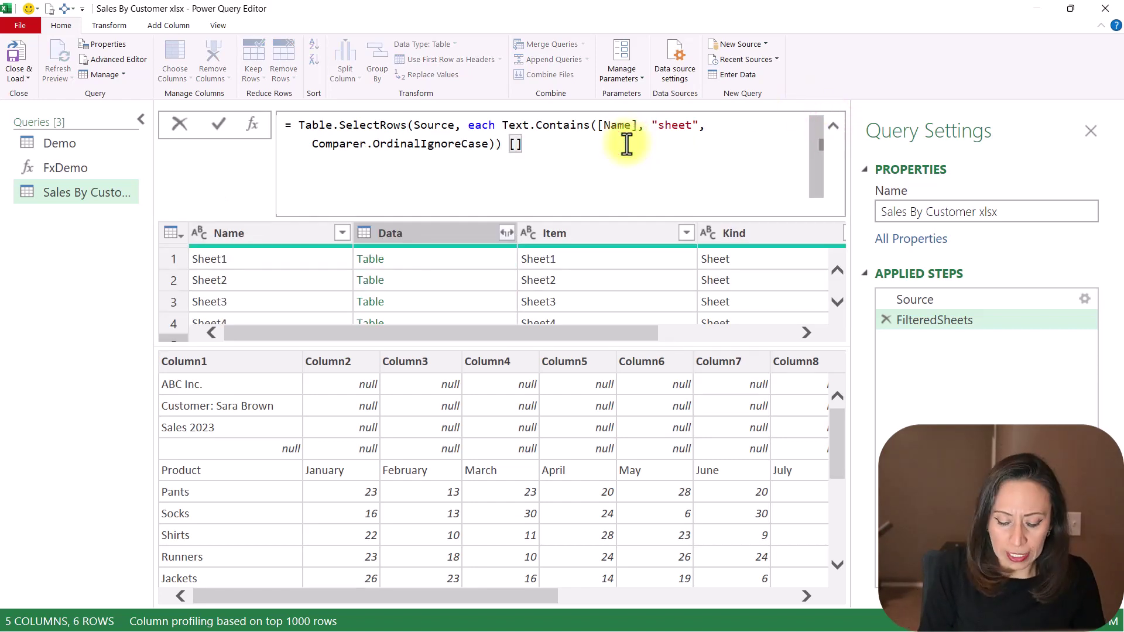
type("[")
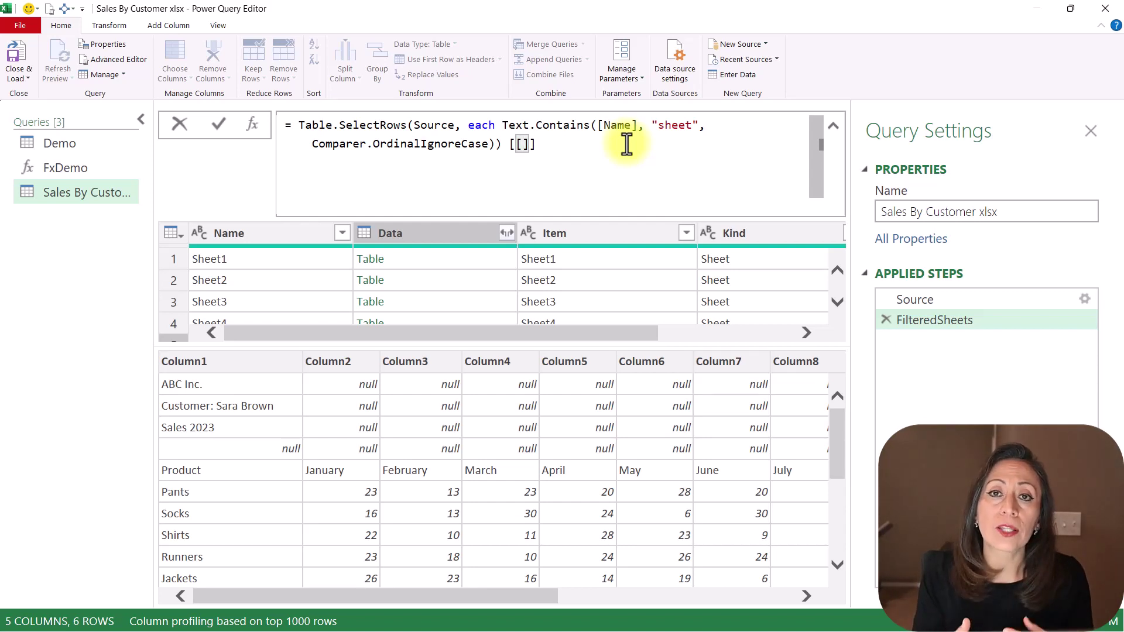
type("Data]")
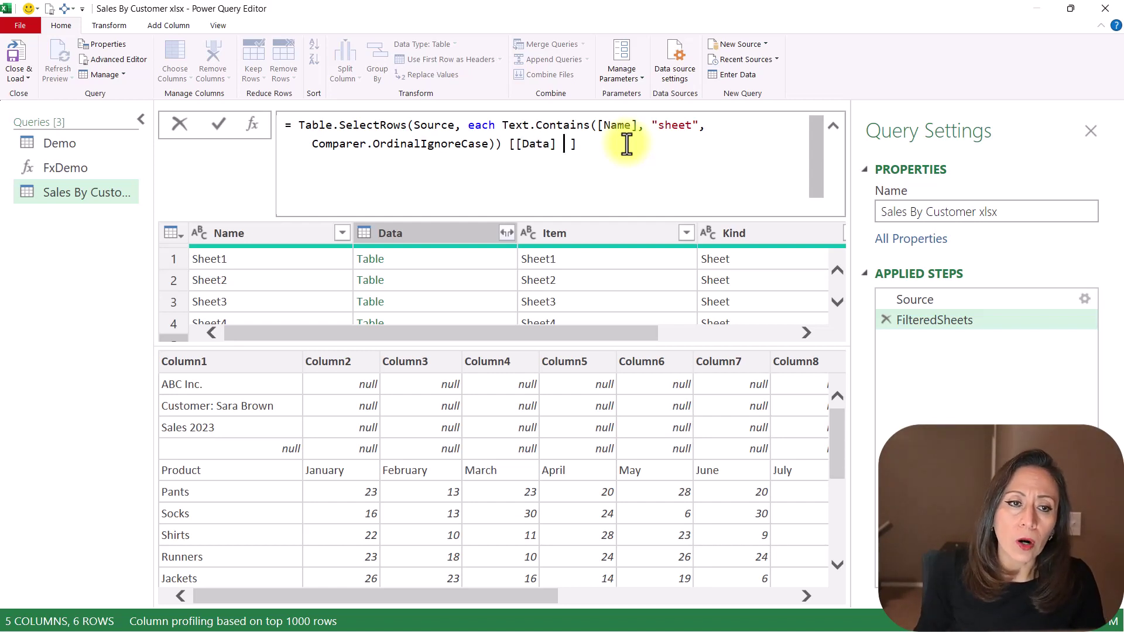
key("Left")
key("Left")
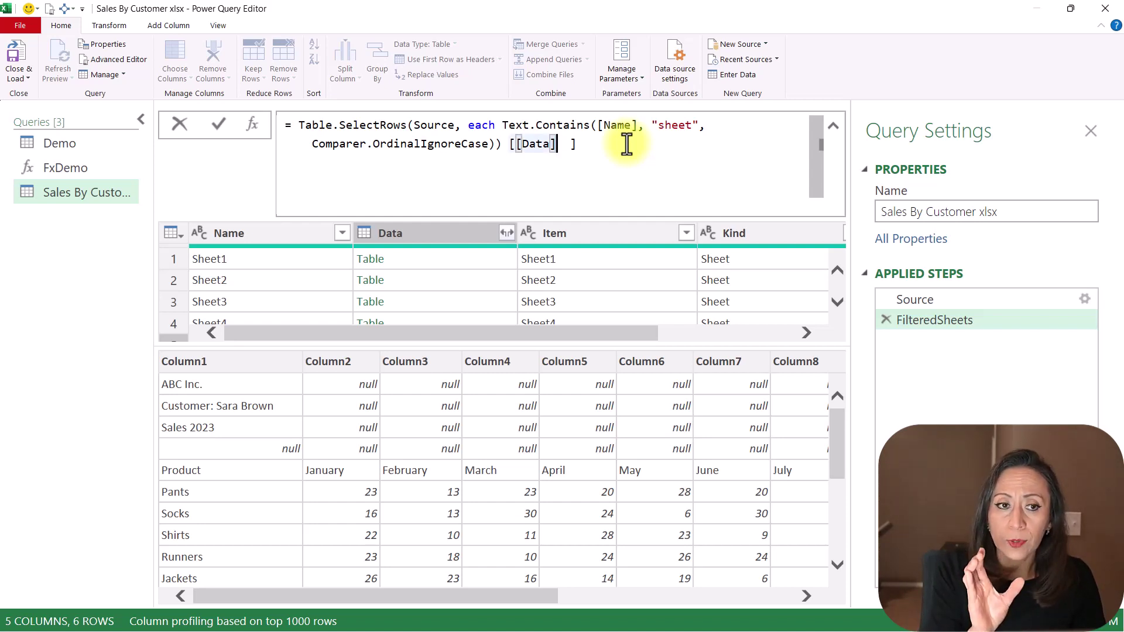
type(", [")
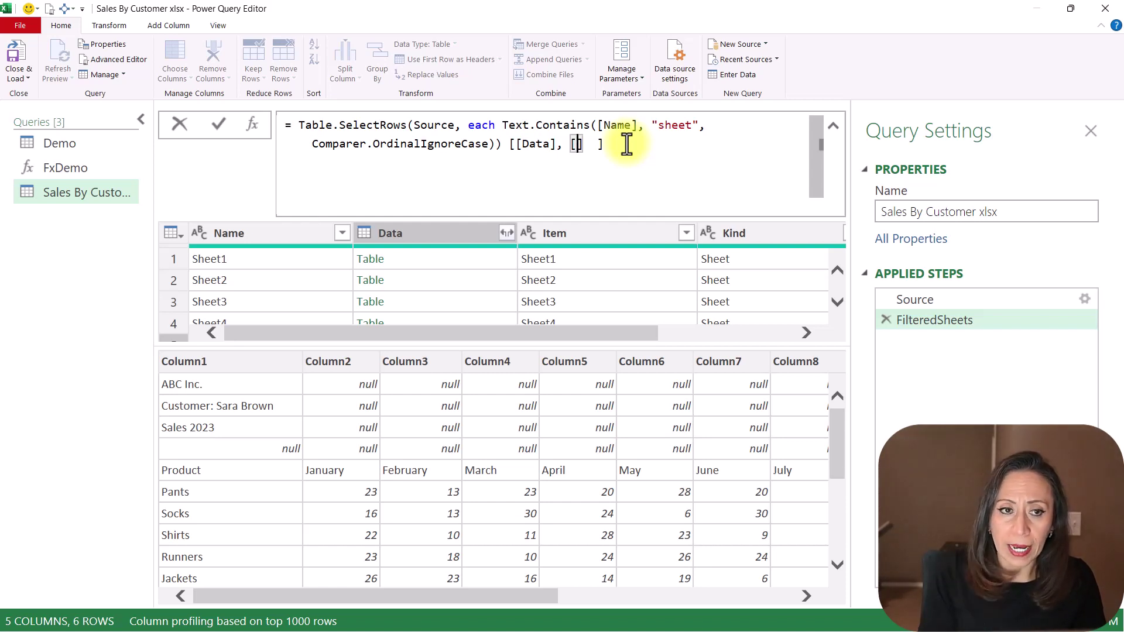
type("Name]")
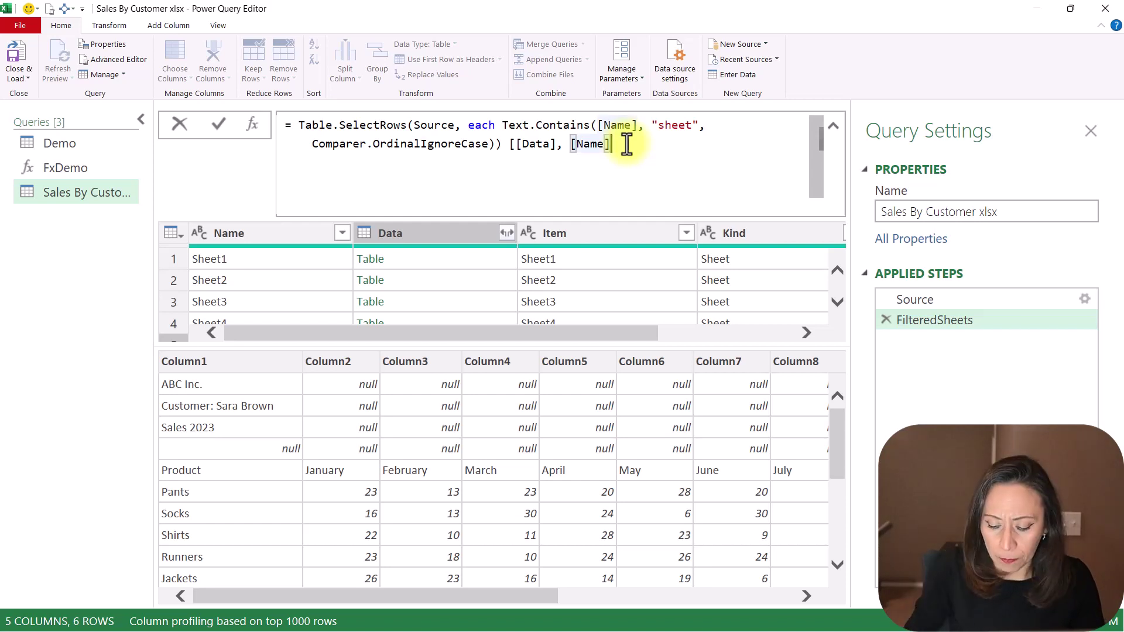
type(" ]")
key("Return")
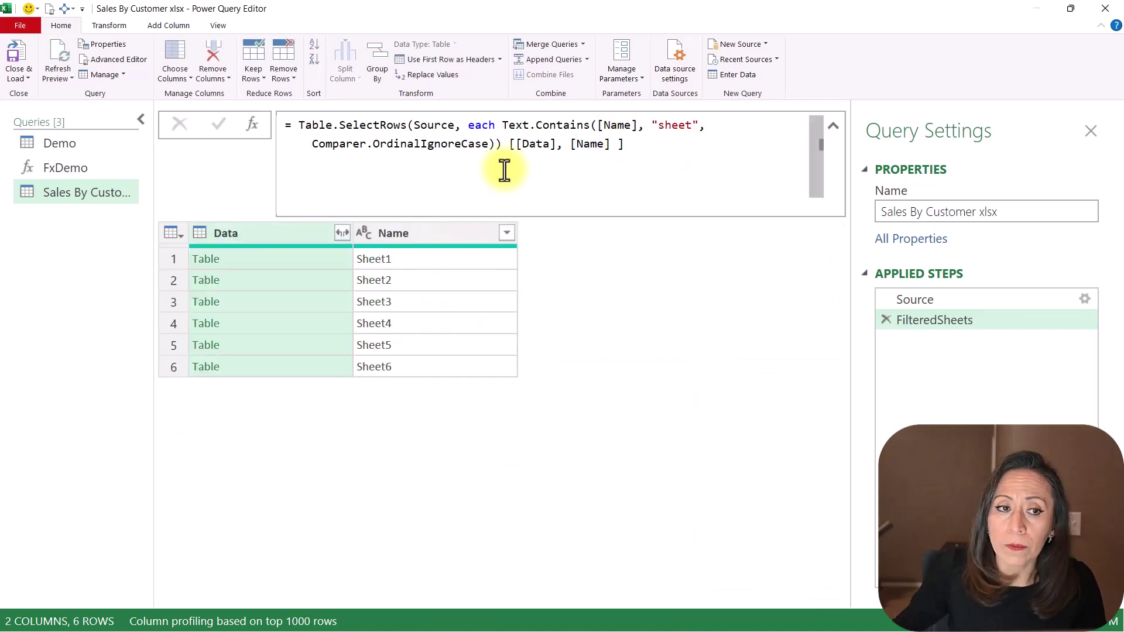
left_click_drag(618, 144, 557, 143)
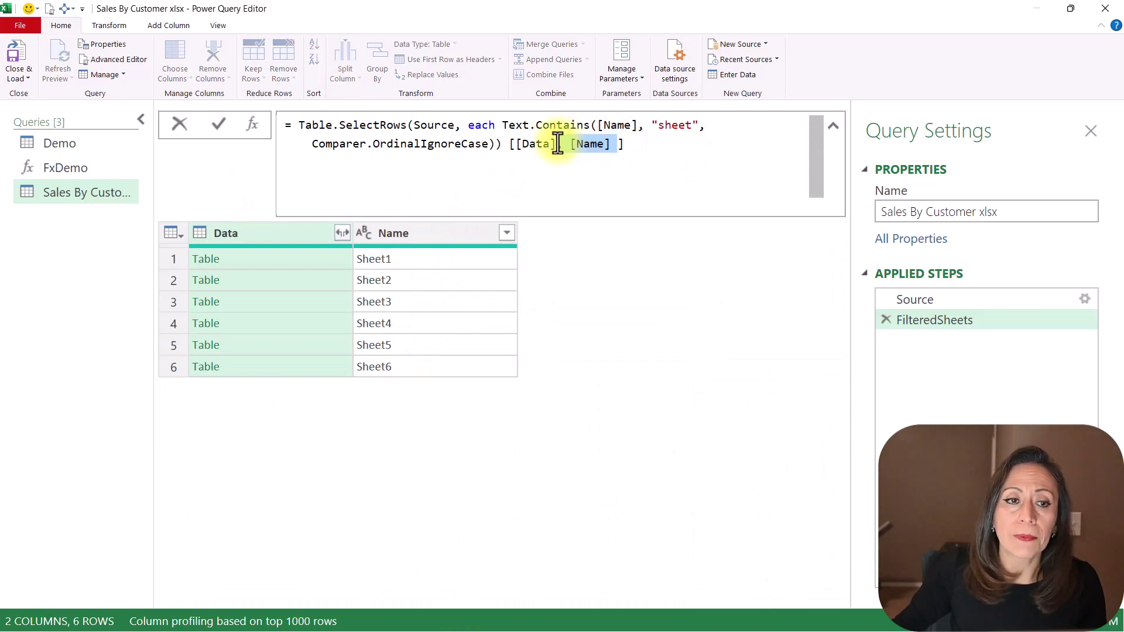
key("Delete")
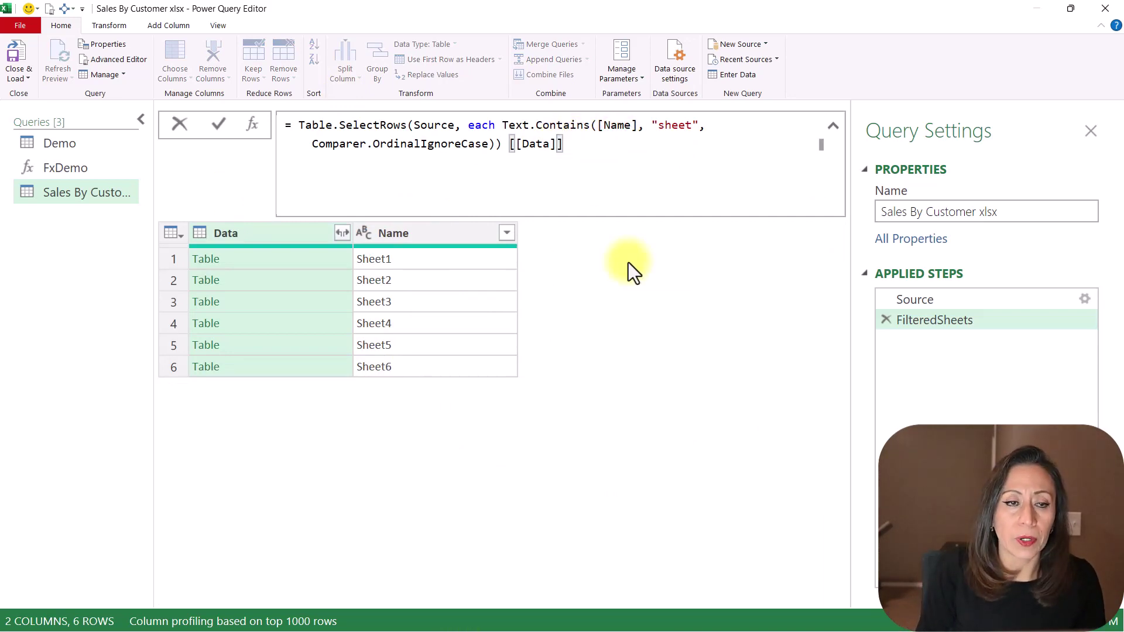
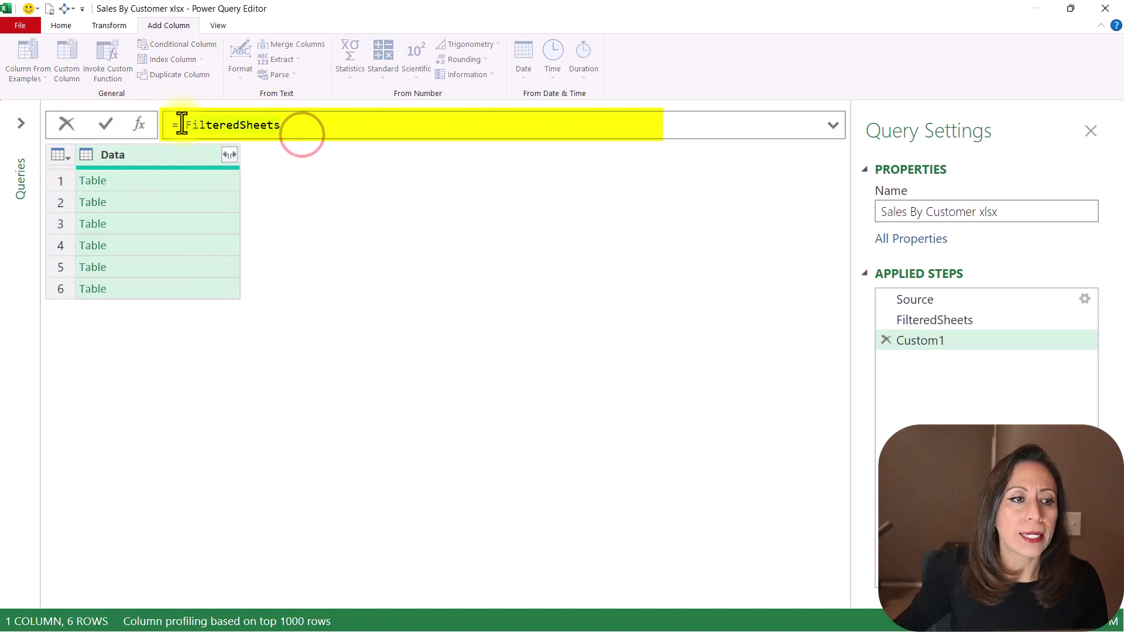
- Wrap FilteredSheets in the custom step's formula with Table.AddColumn and name the new column "Tranformation"
left_click(185, 124)
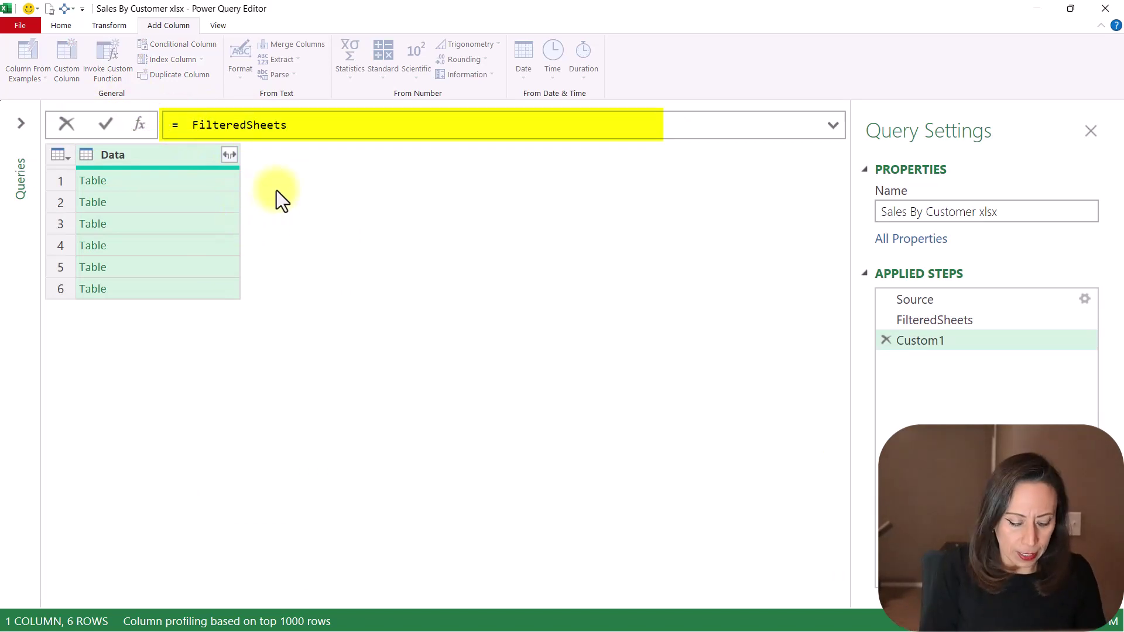
type("ta")
type("addc")
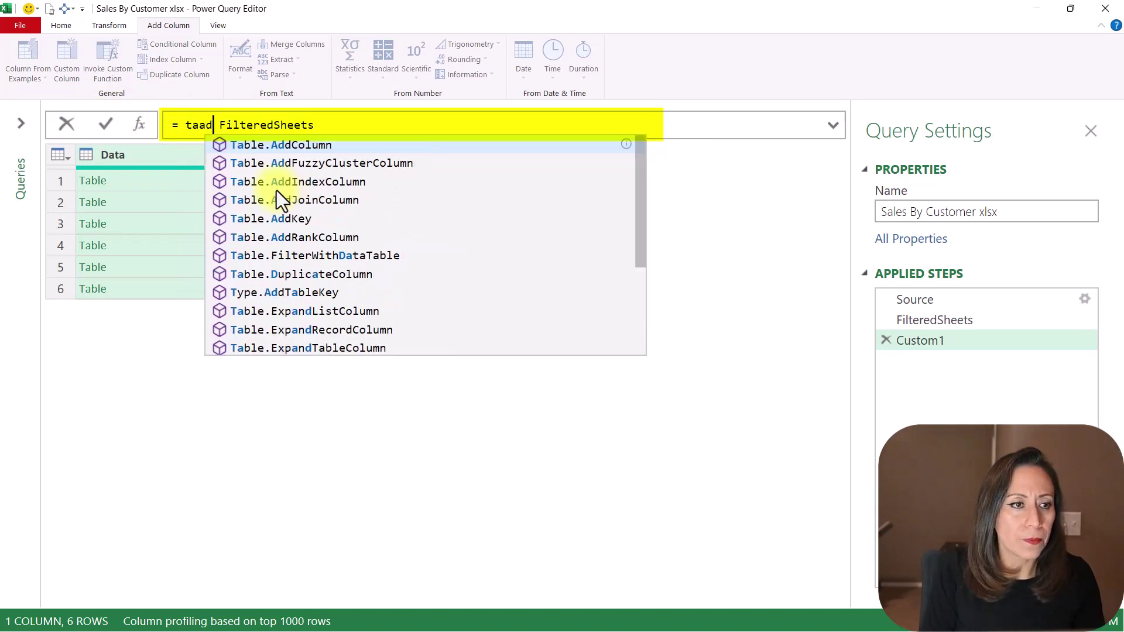
key("Tab")
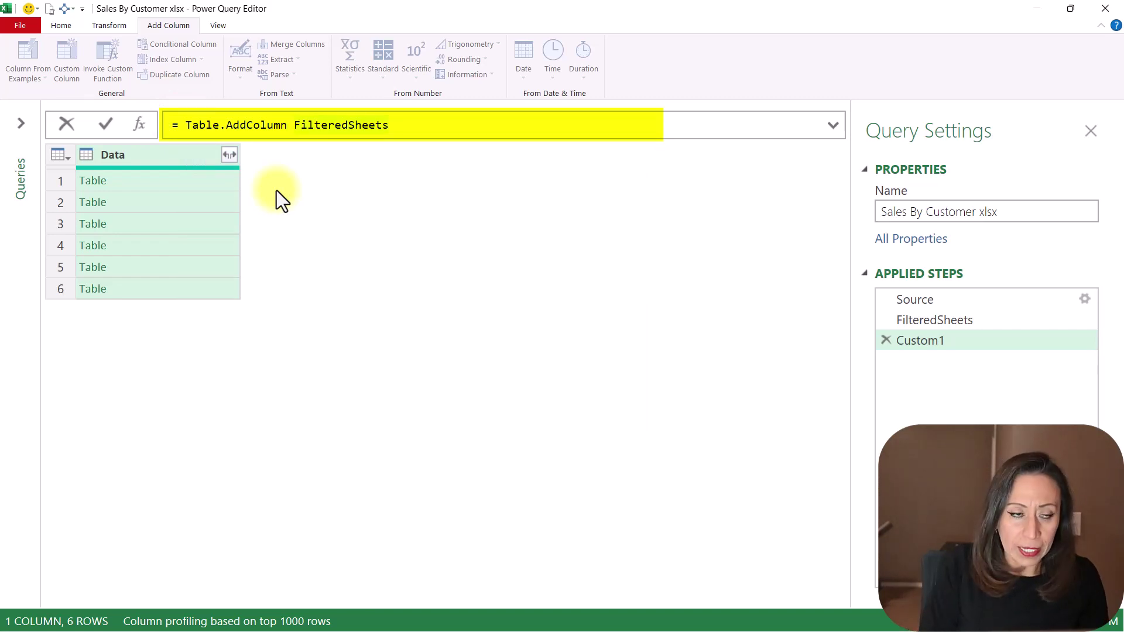
type("(")
key("End")
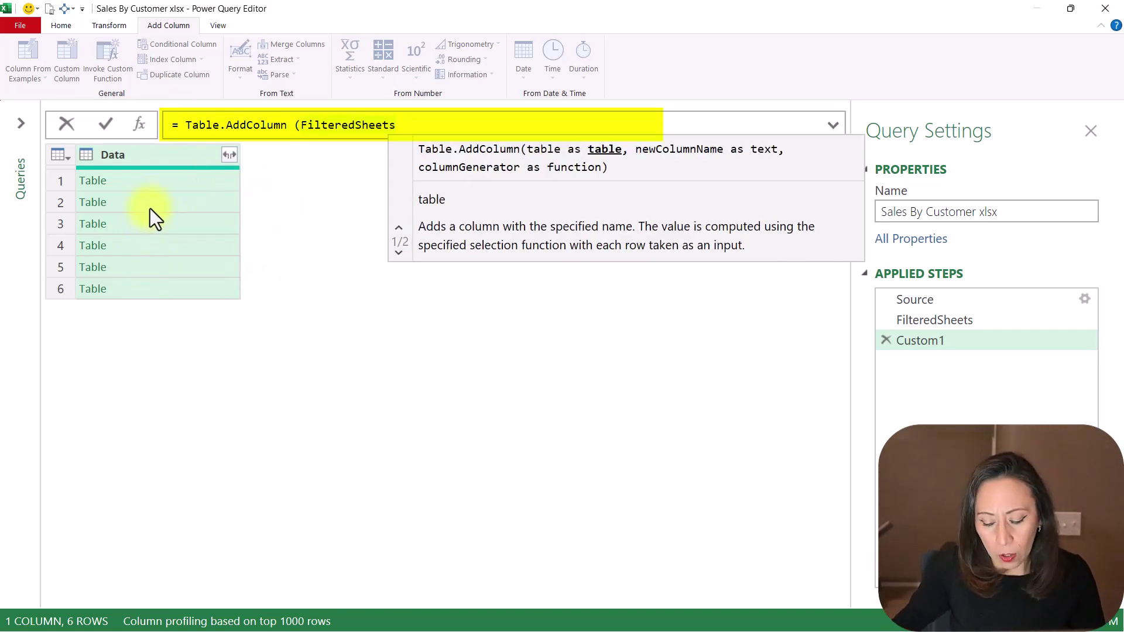
type(",")
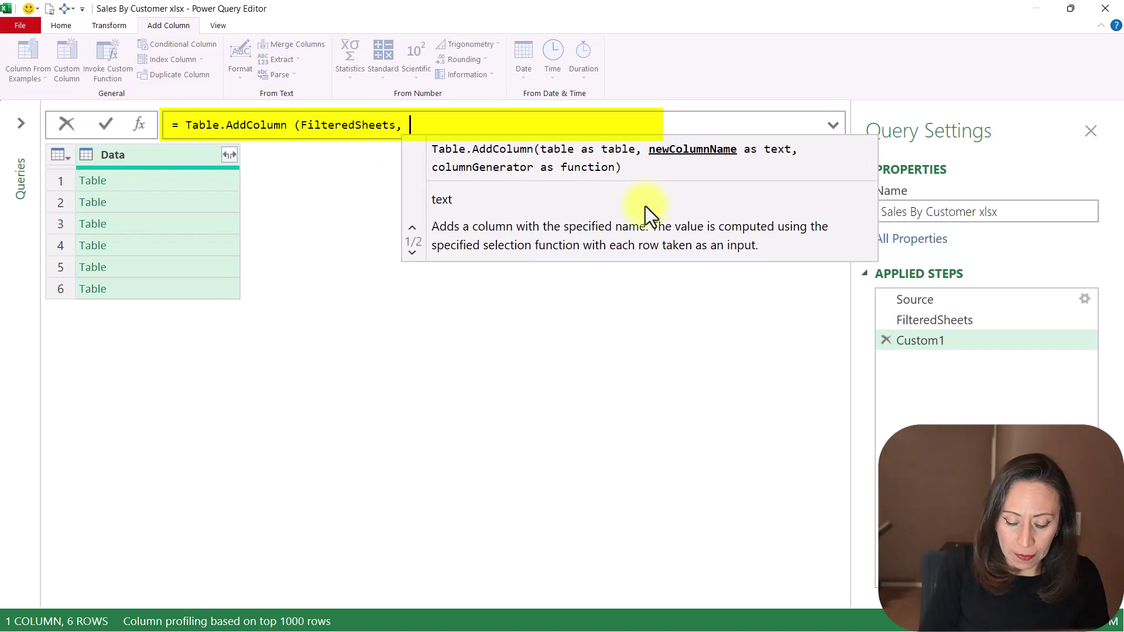
type(" \"Tran")
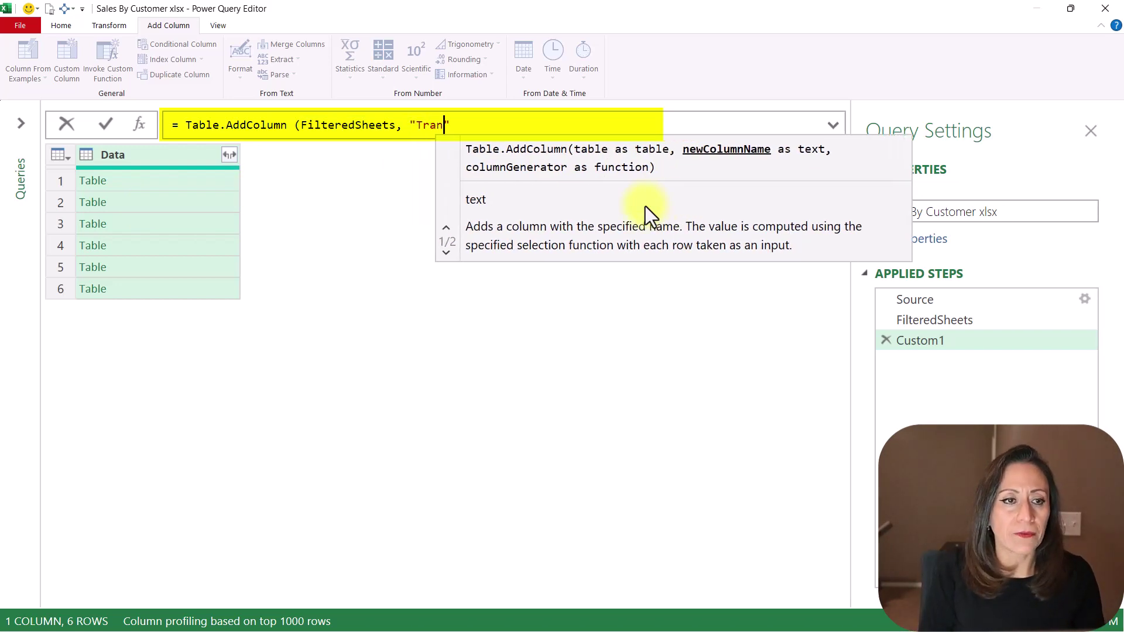
type("format")
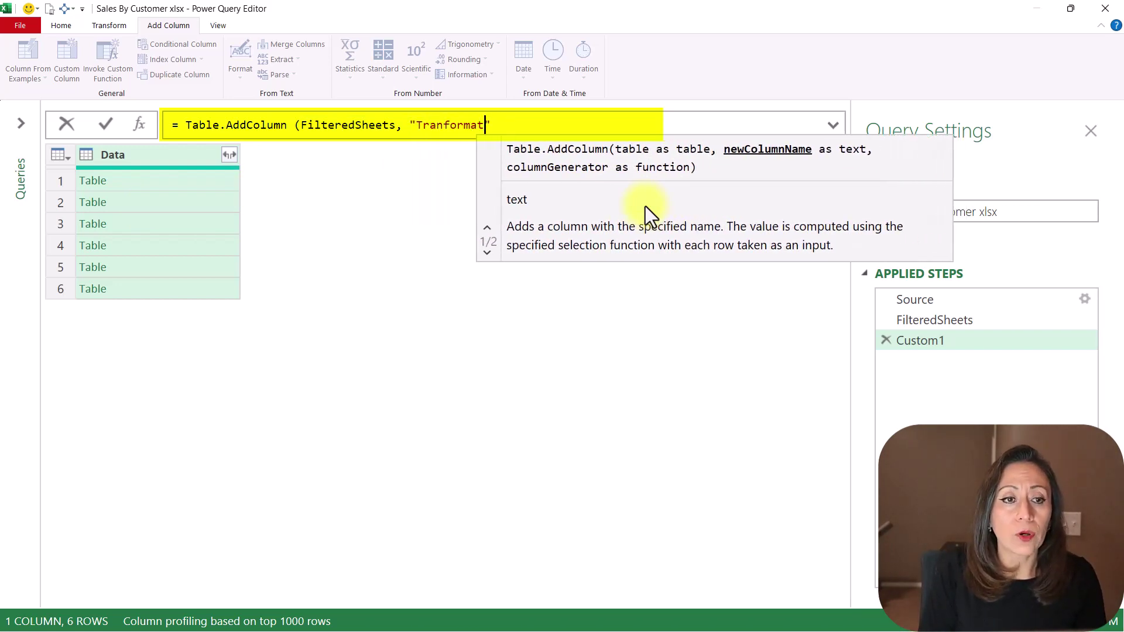
type("ion\"")
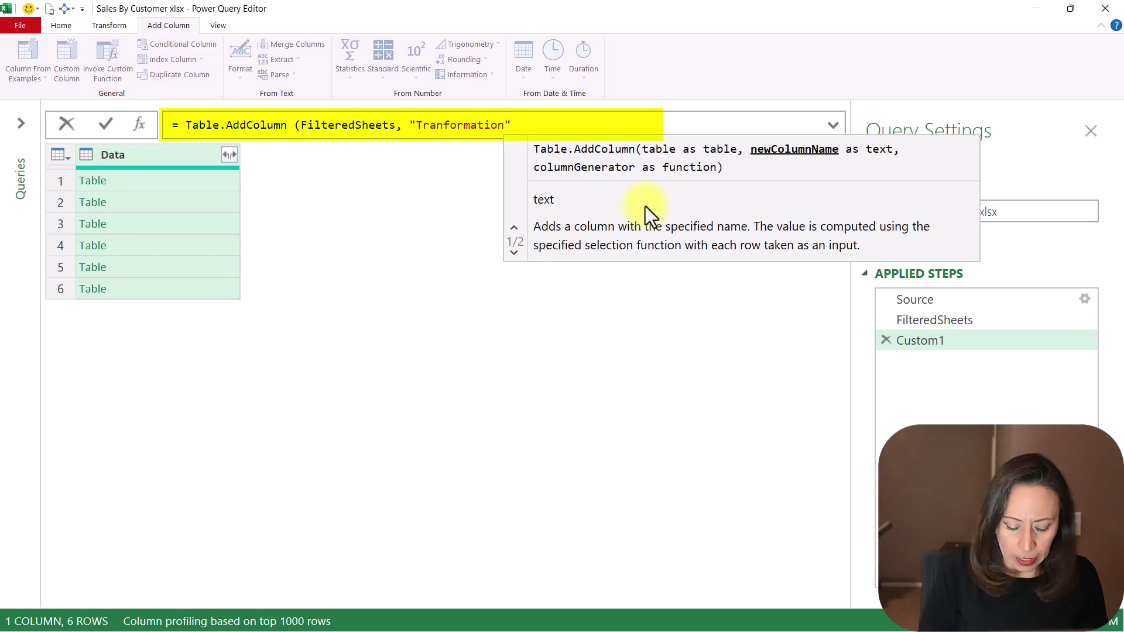
type(", ")
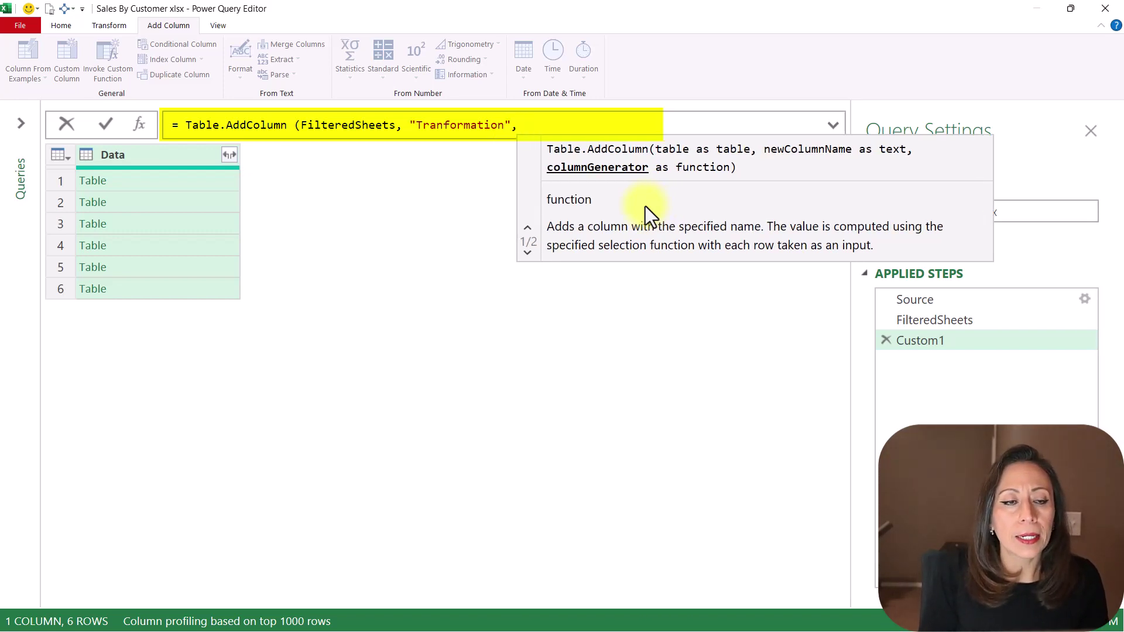
- Complete the Table.AddColumn formula with each FxDemo([Data]) so the function is applied to every nested table
type("each")
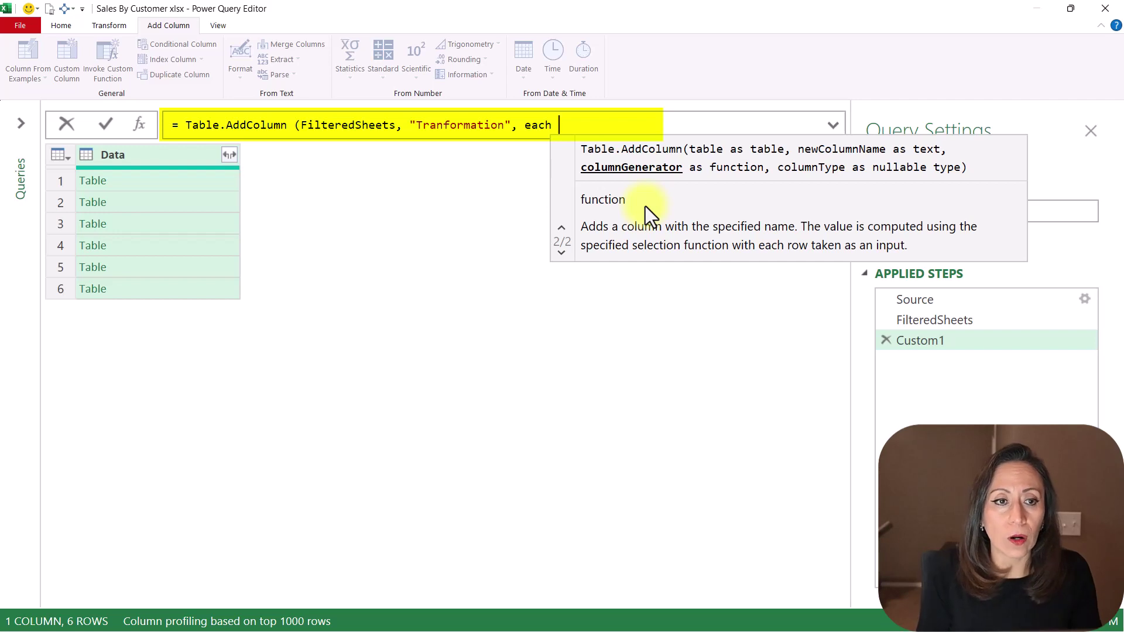
type("fx")
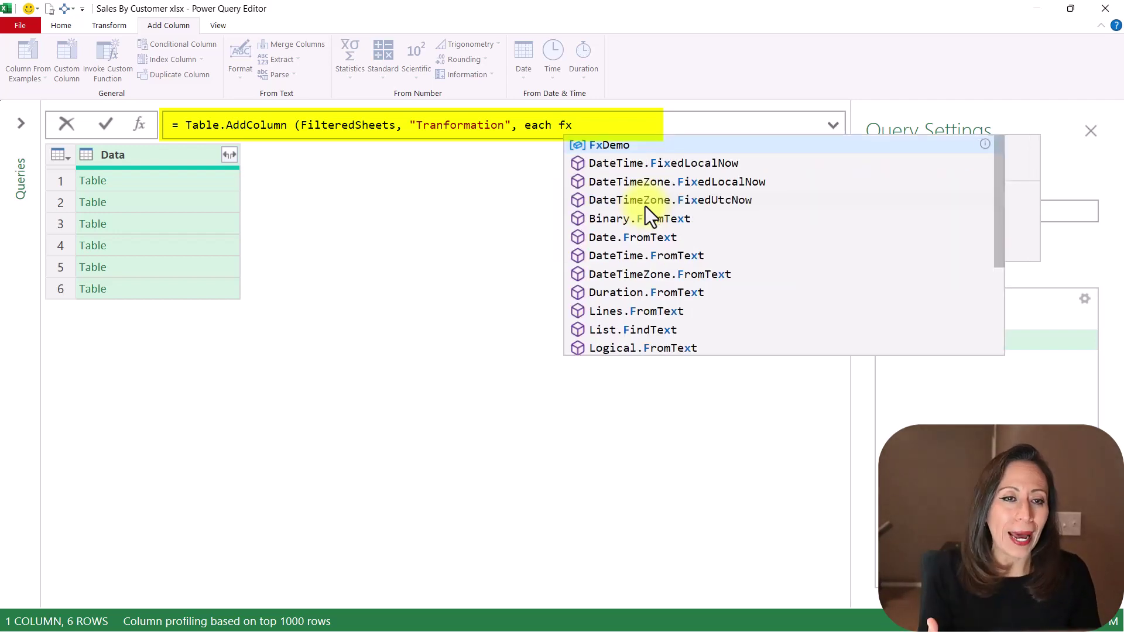
left_click(657, 150)
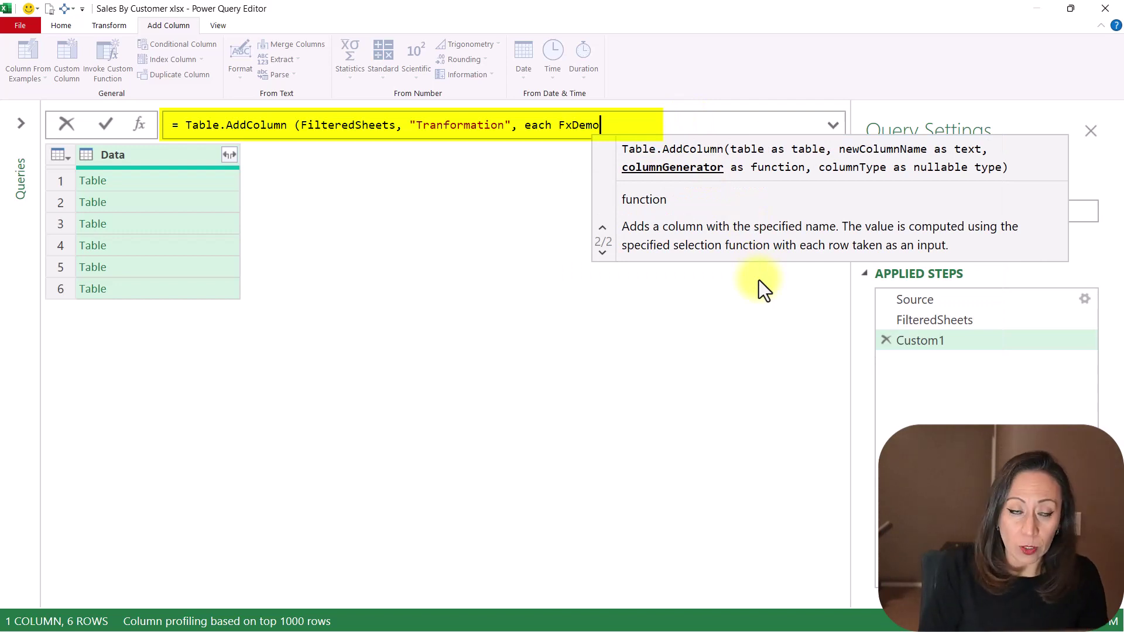
type("(")
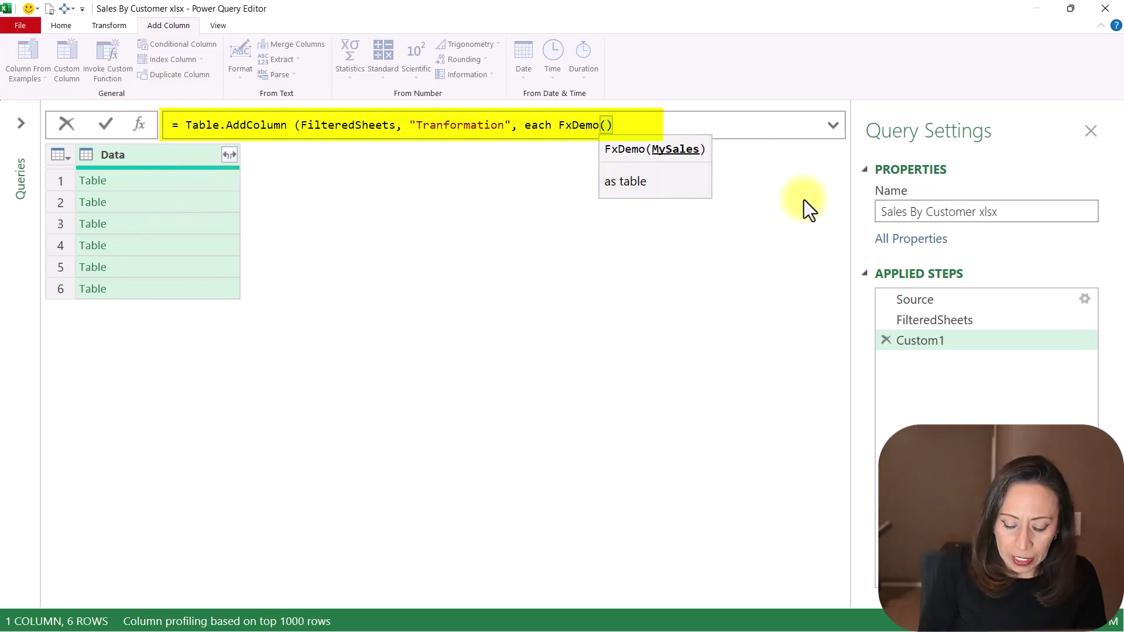
type("[")
type("Data")
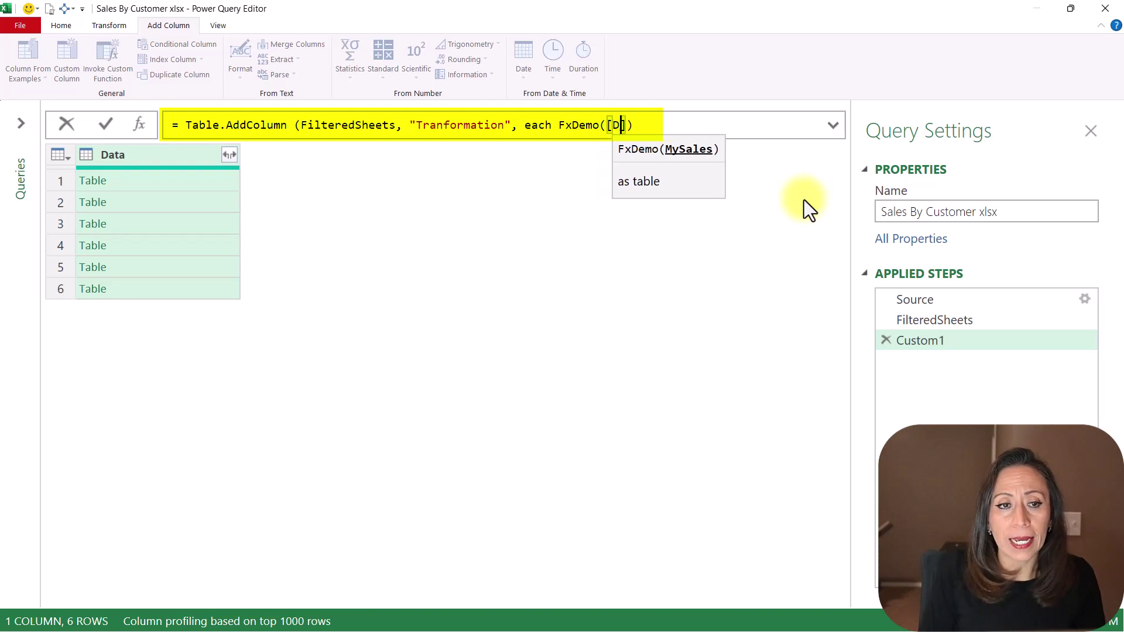
key("Right")
key("Right")
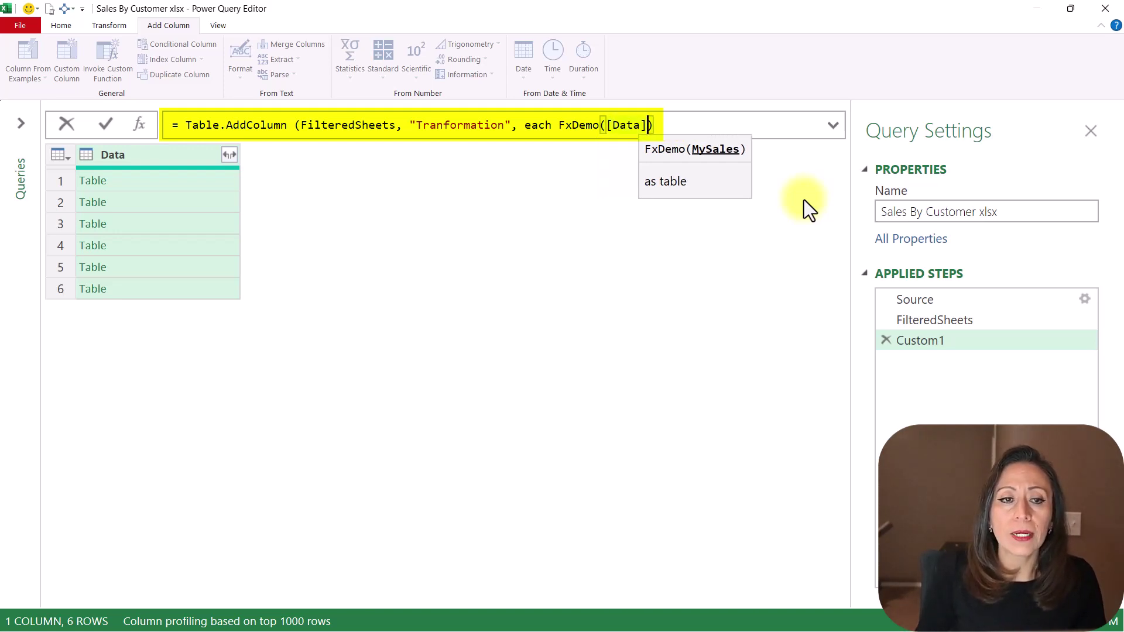
type(")")
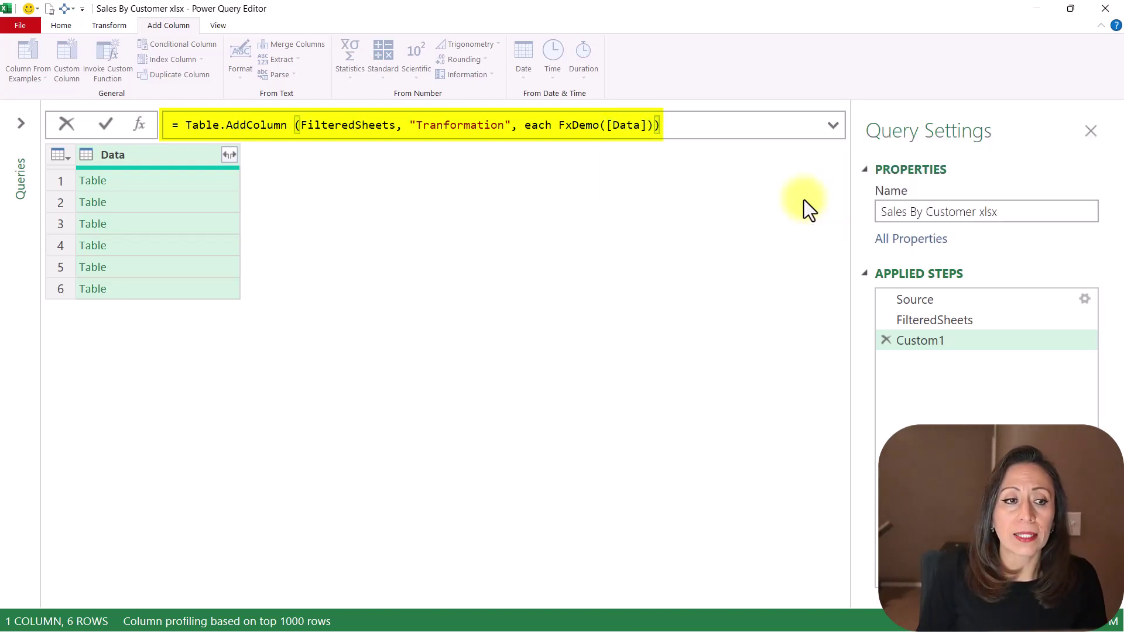
key("Return")
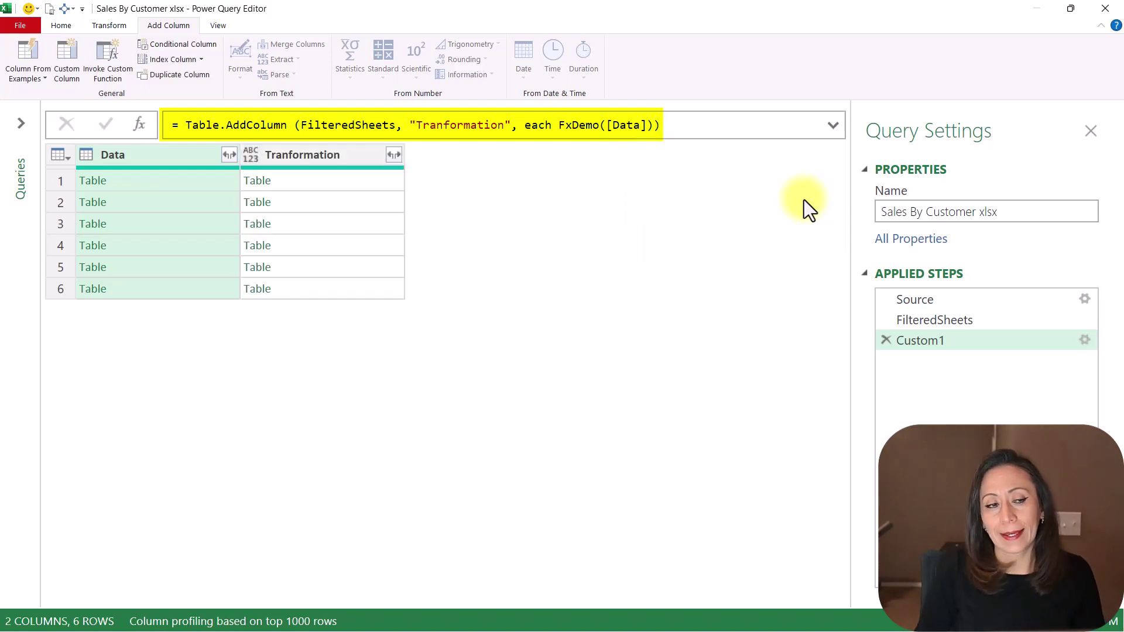
- Preview the nested tables in all six rows of the Tranformation column to check their layout
left_click(358, 182)
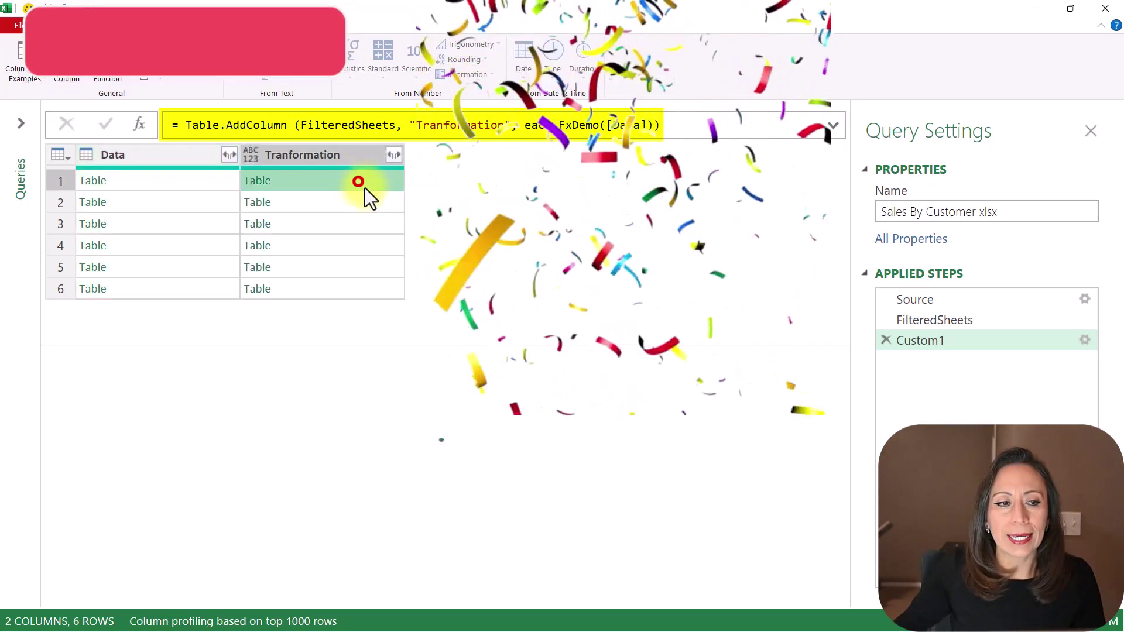
left_click(378, 201)
left_click(387, 224)
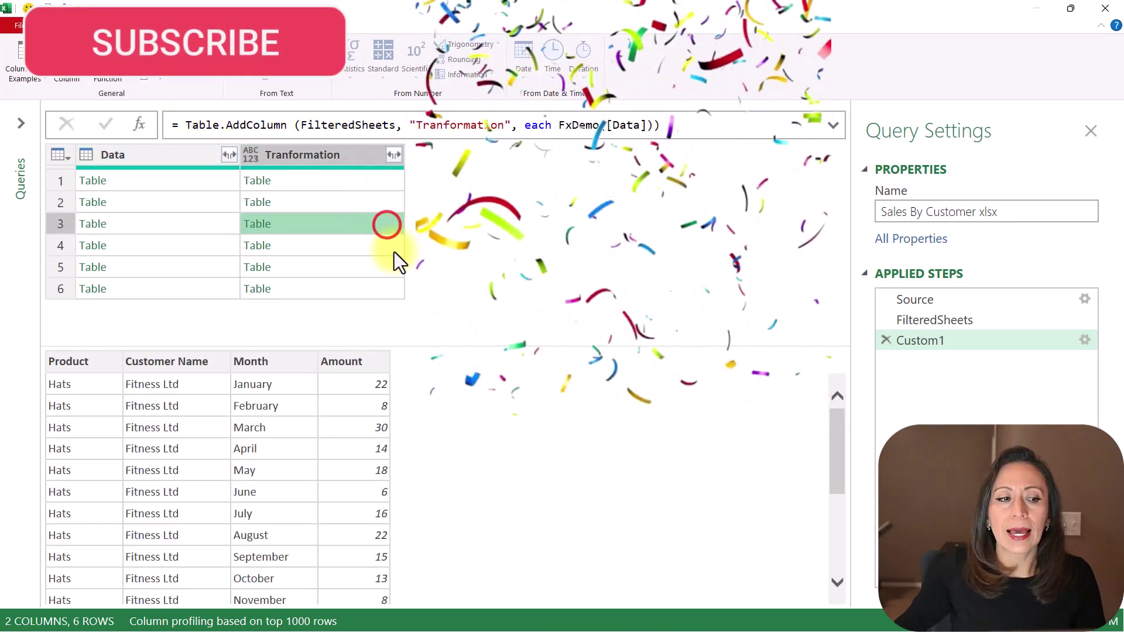
left_click(393, 246)
left_click(392, 267)
left_click(392, 288)
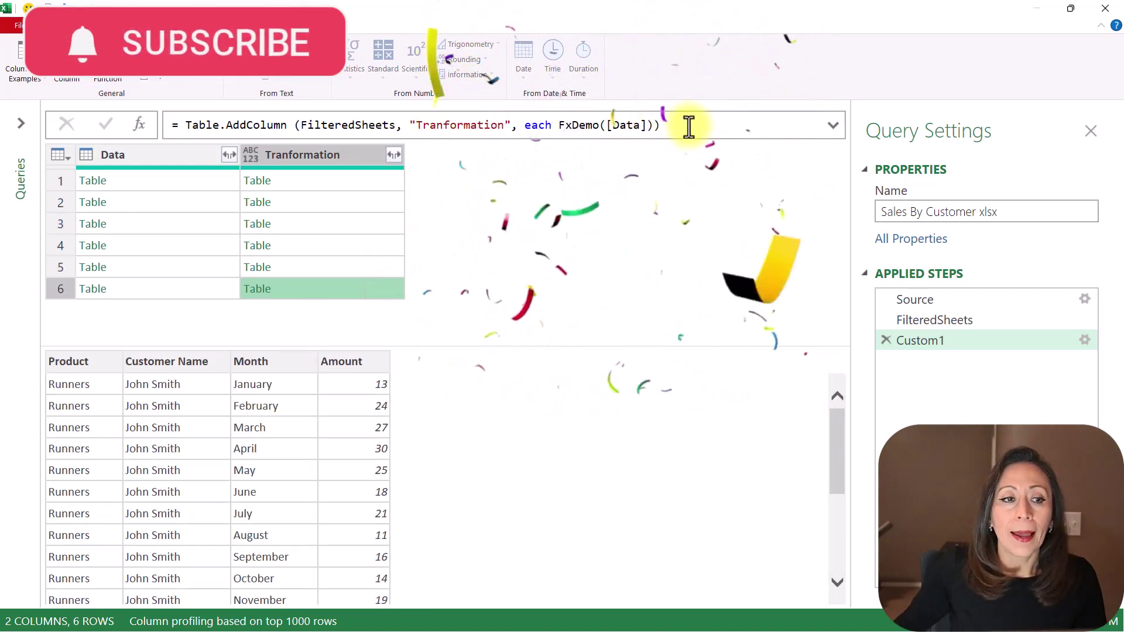
- Add a new custom step that references Custom1 and put Table.Combine with an opening parenthesis before it
left_click(139, 121)
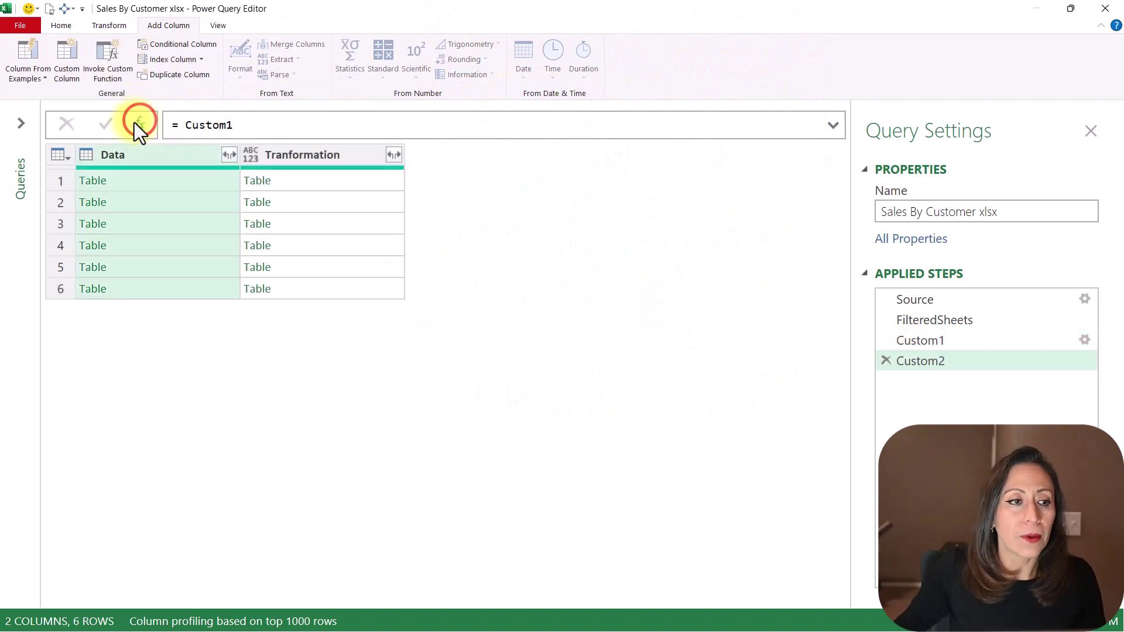
left_click(179, 124)
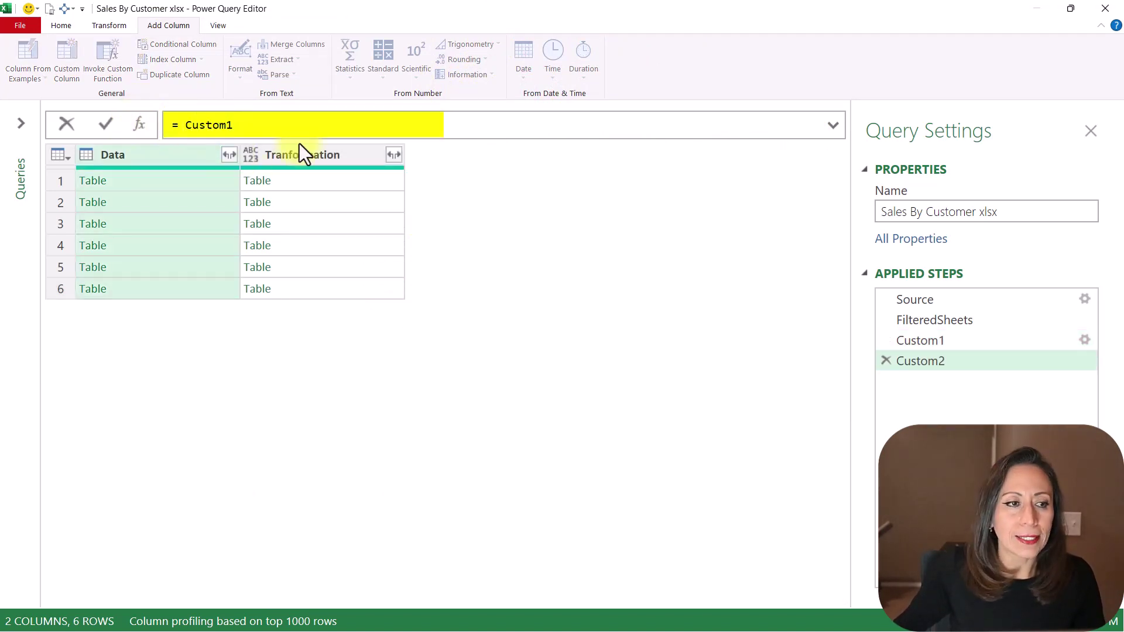
type("tabco")
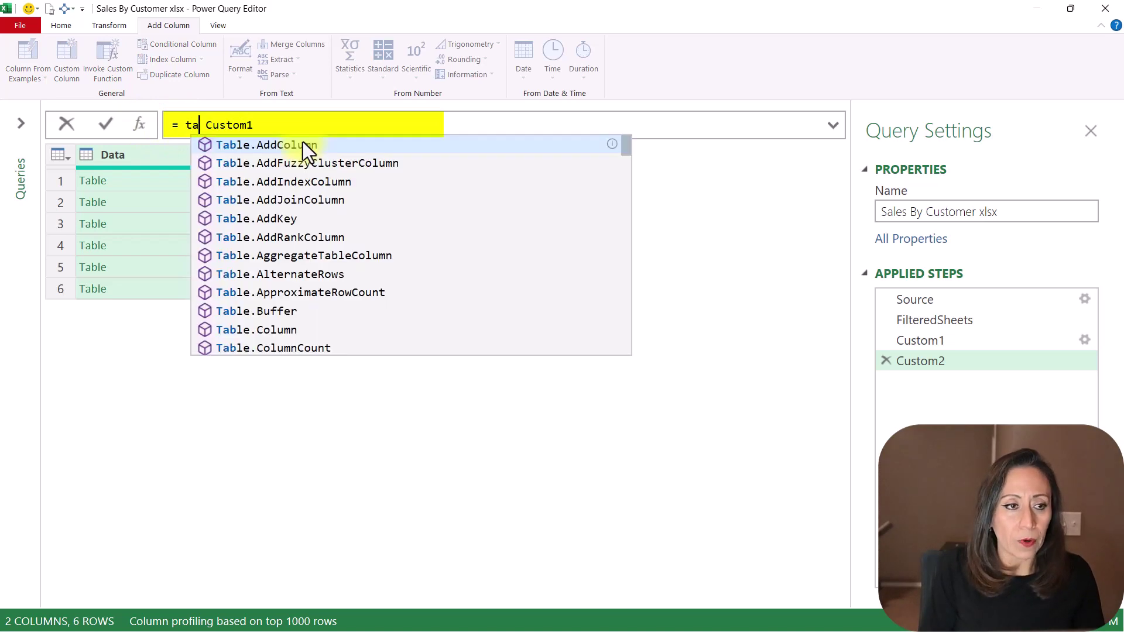
key("Down")
key("Down")
key("Down")
key("Down")
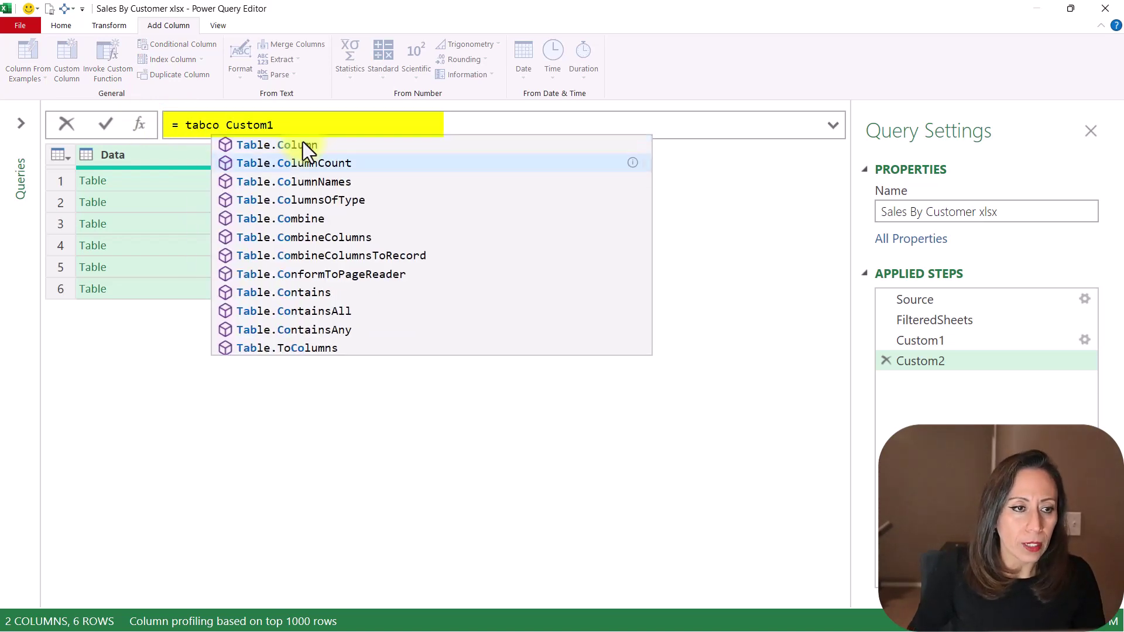
key("Tab")
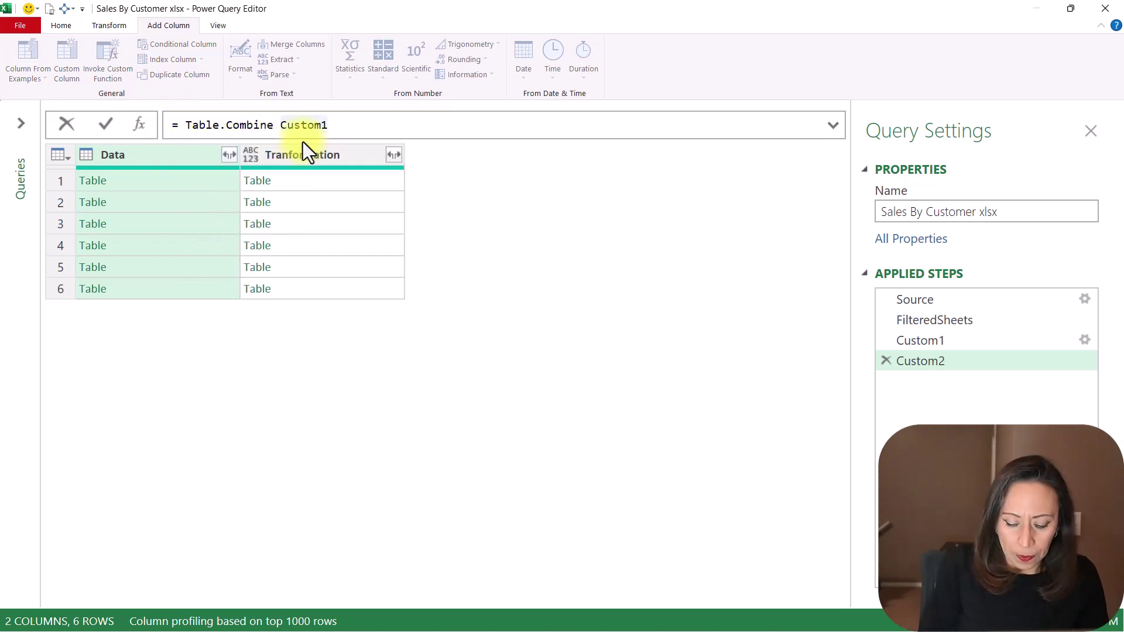
type("(")
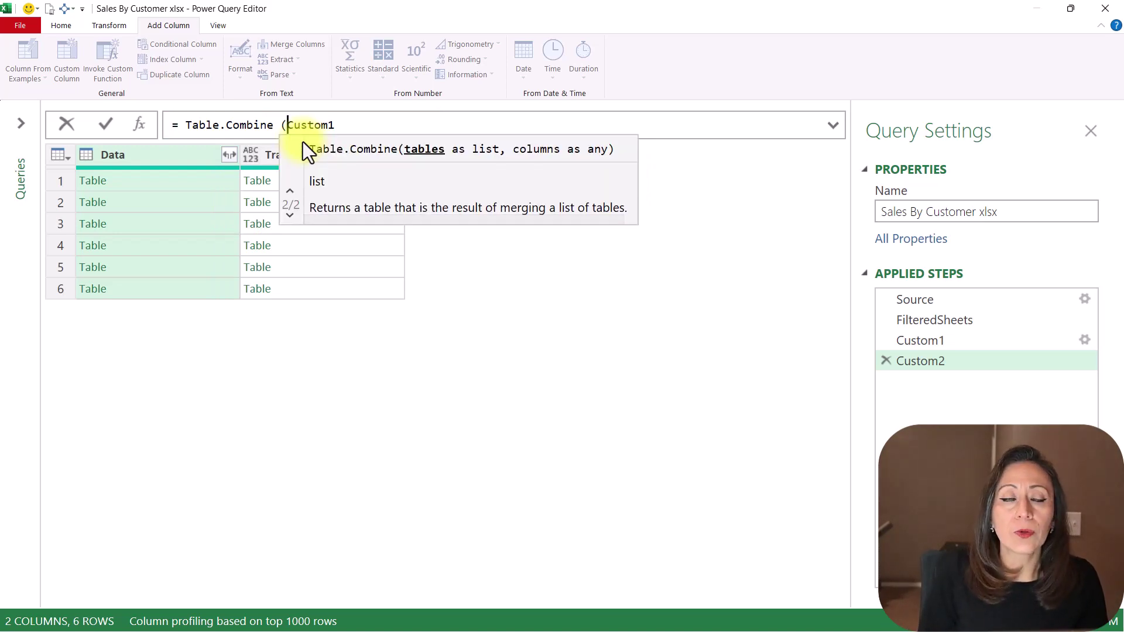
- Complete the Table.Combine formula with the column reference Custom1[Tranformation] to append all transformed tables
key("End")
type("[")
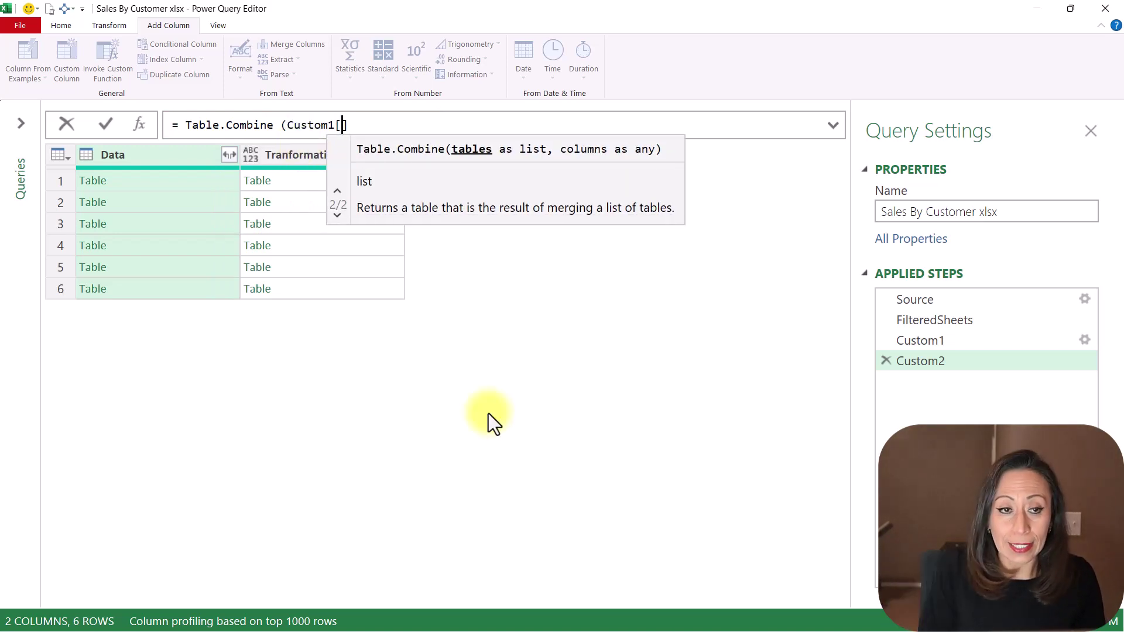
type("Tra")
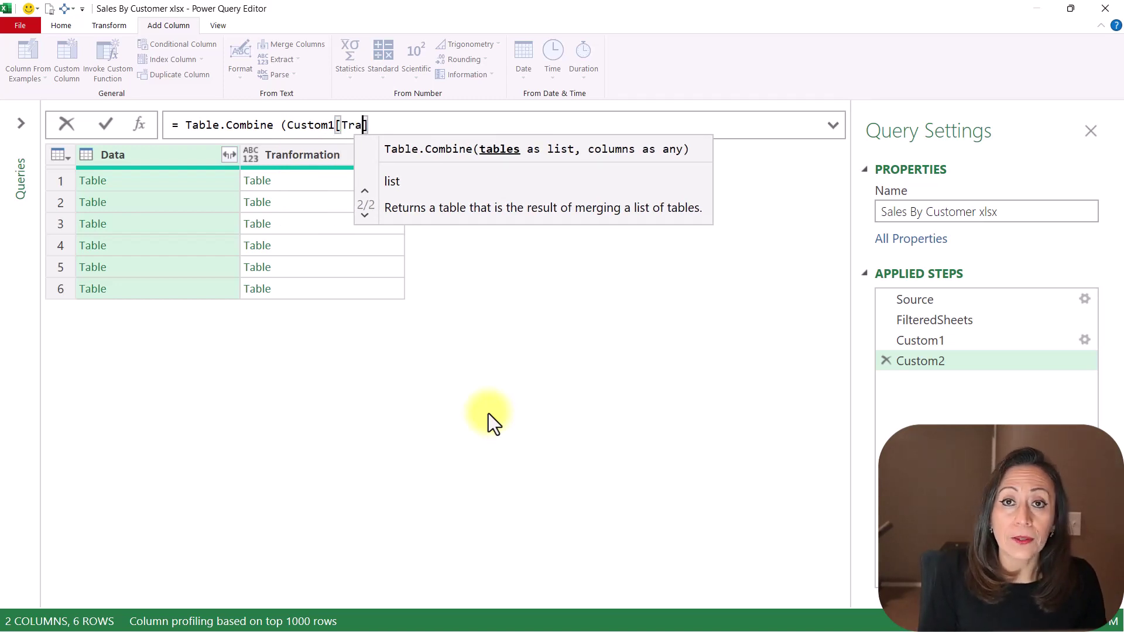
type("nfr")
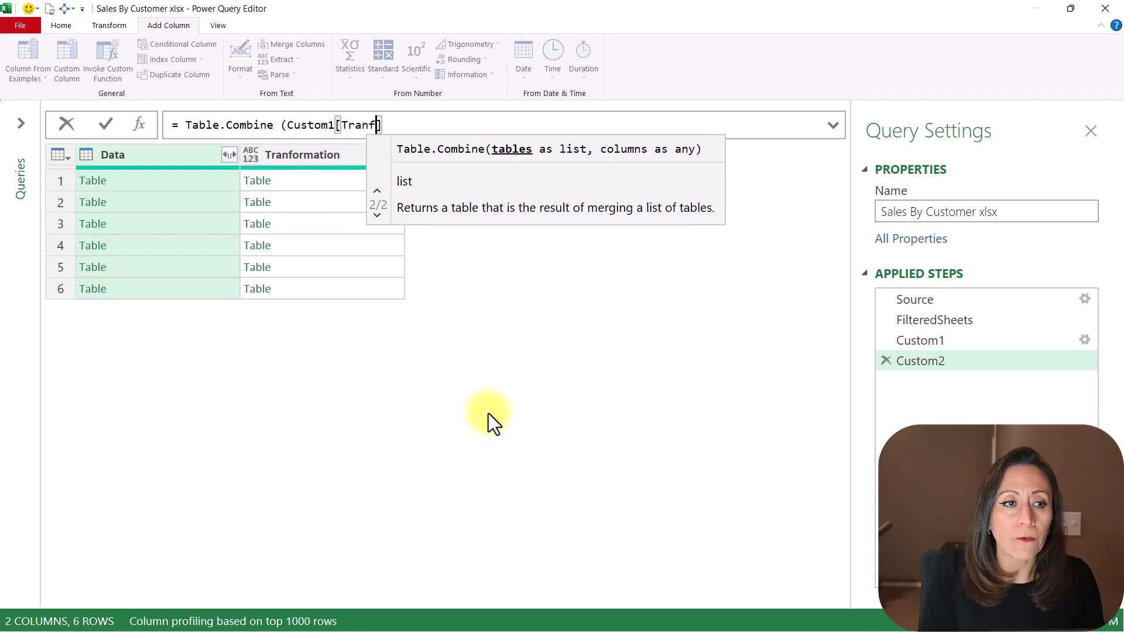
type("r")
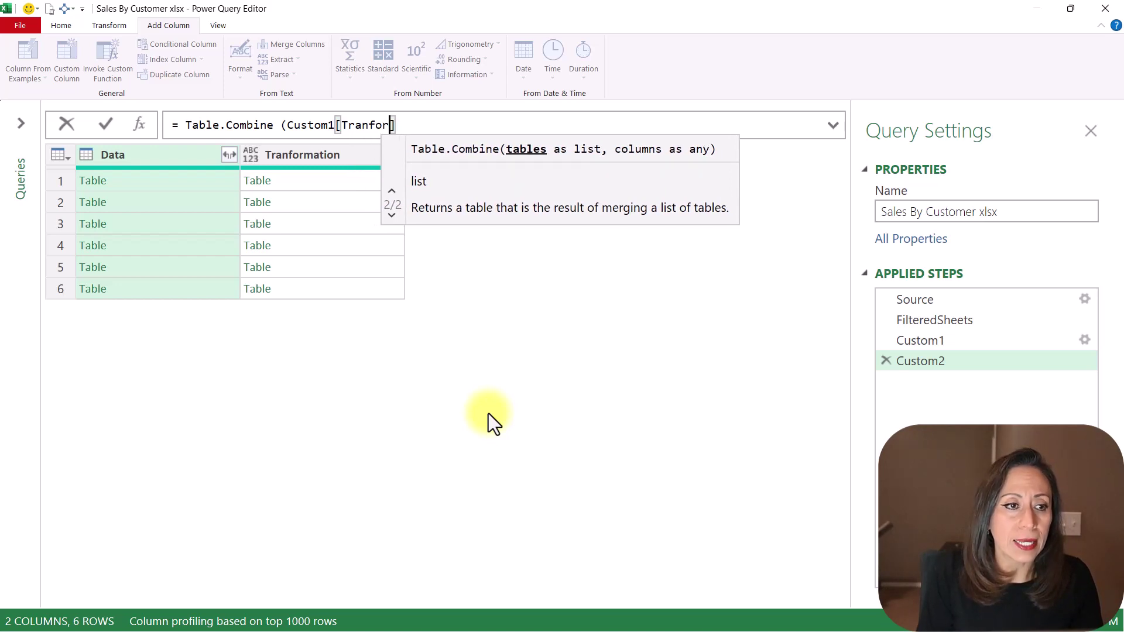
type("mation")
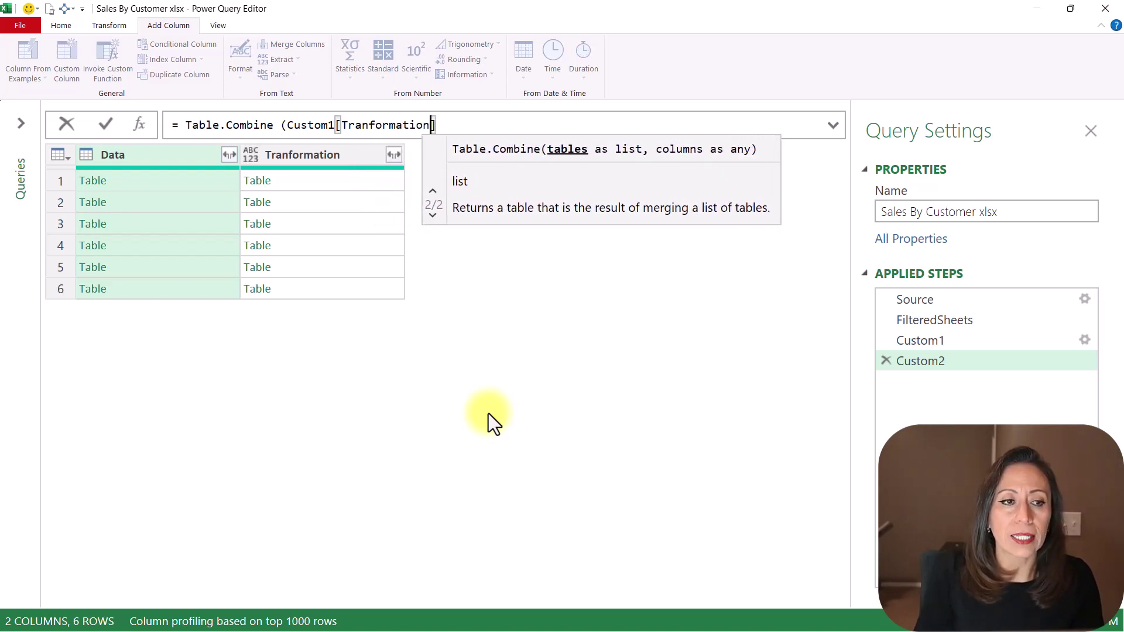
type(")")
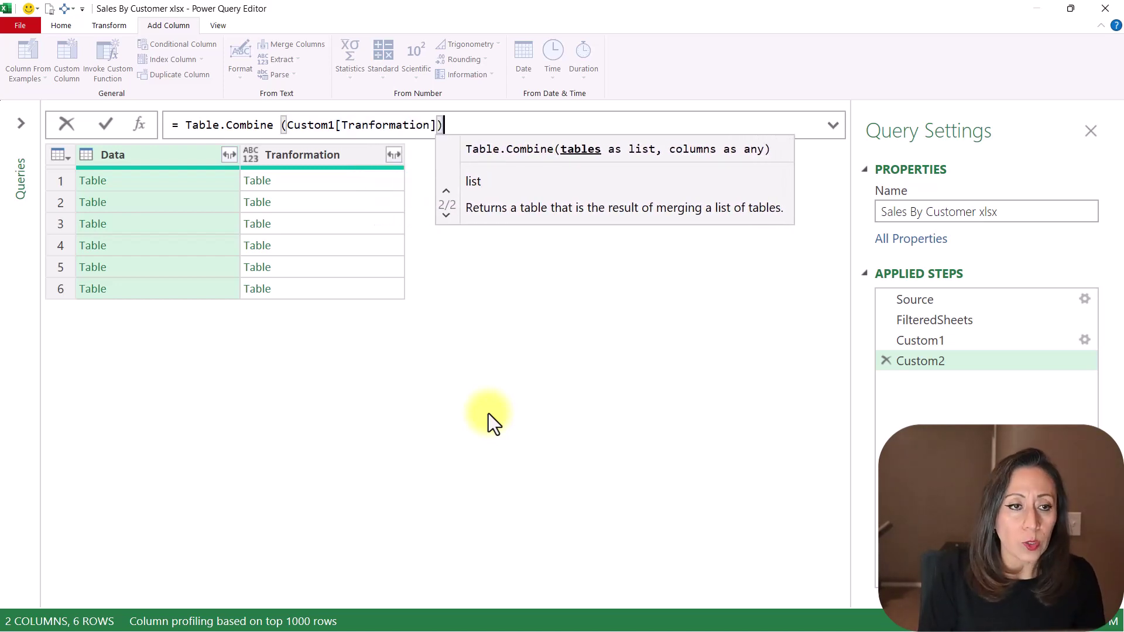
key("Return")
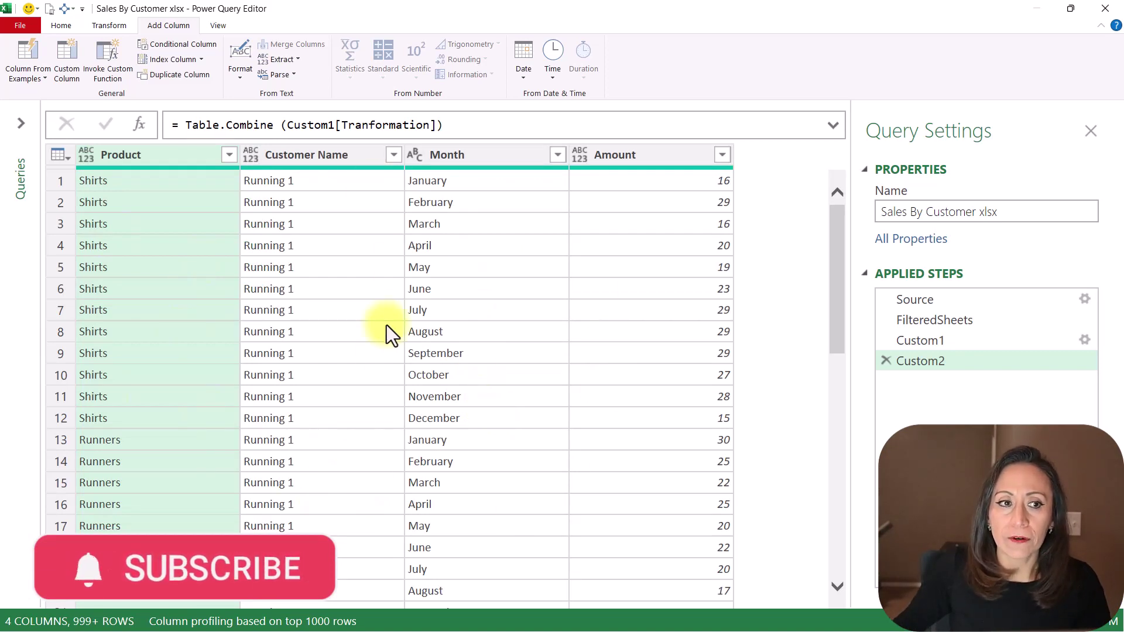
- Check the complete list of values in the Customer Name column's filter without applying a filter
left_click(393, 154)
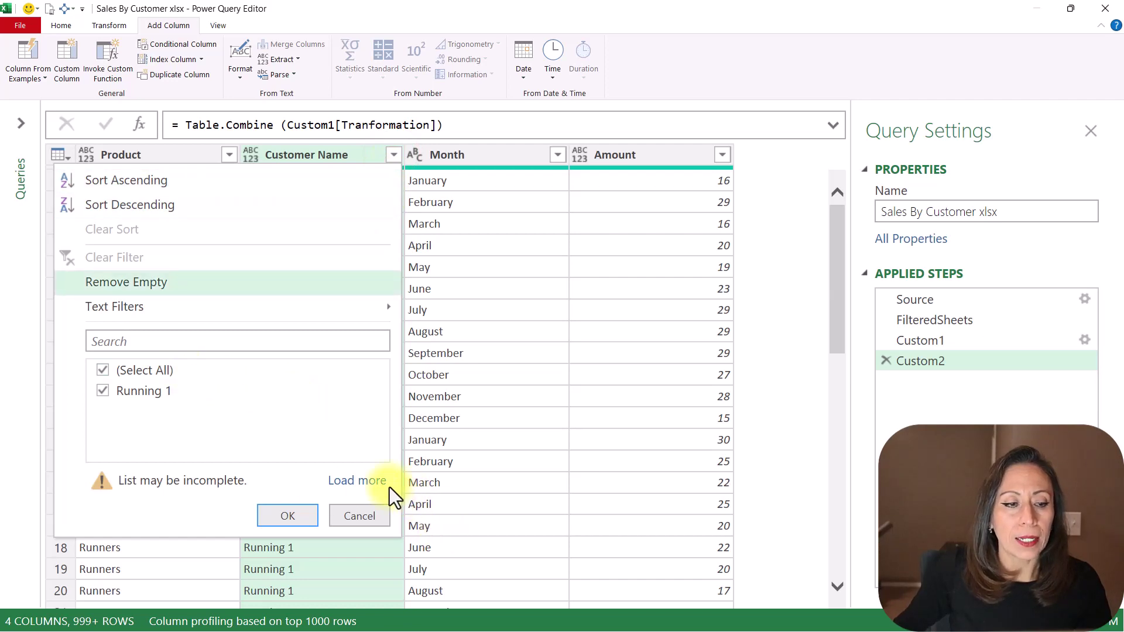
left_click(368, 482)
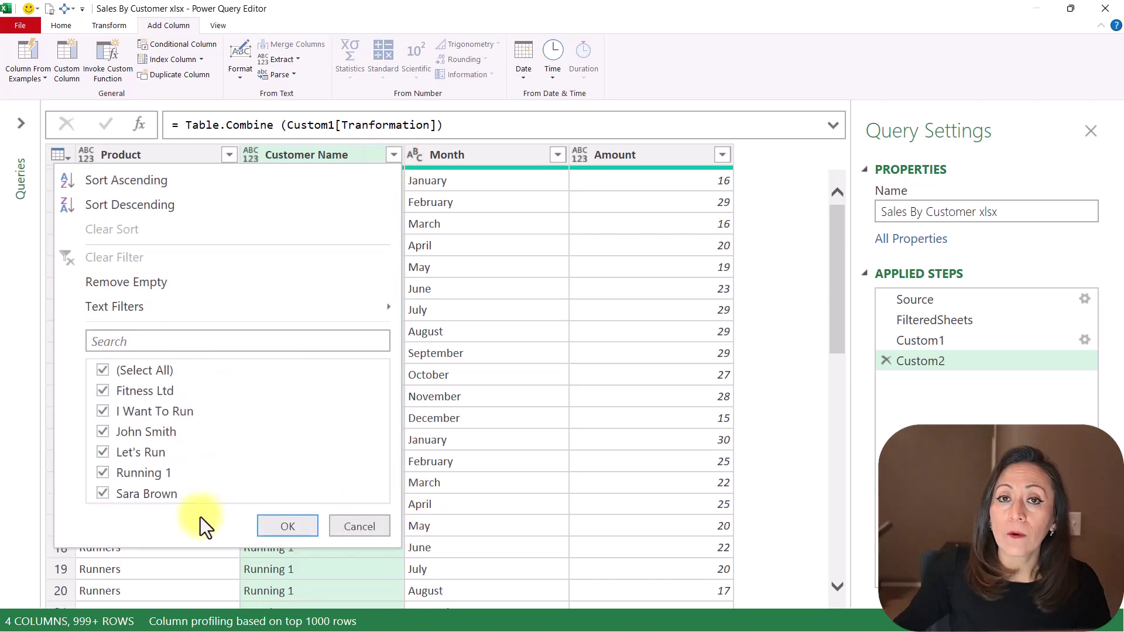
left_click(375, 531)
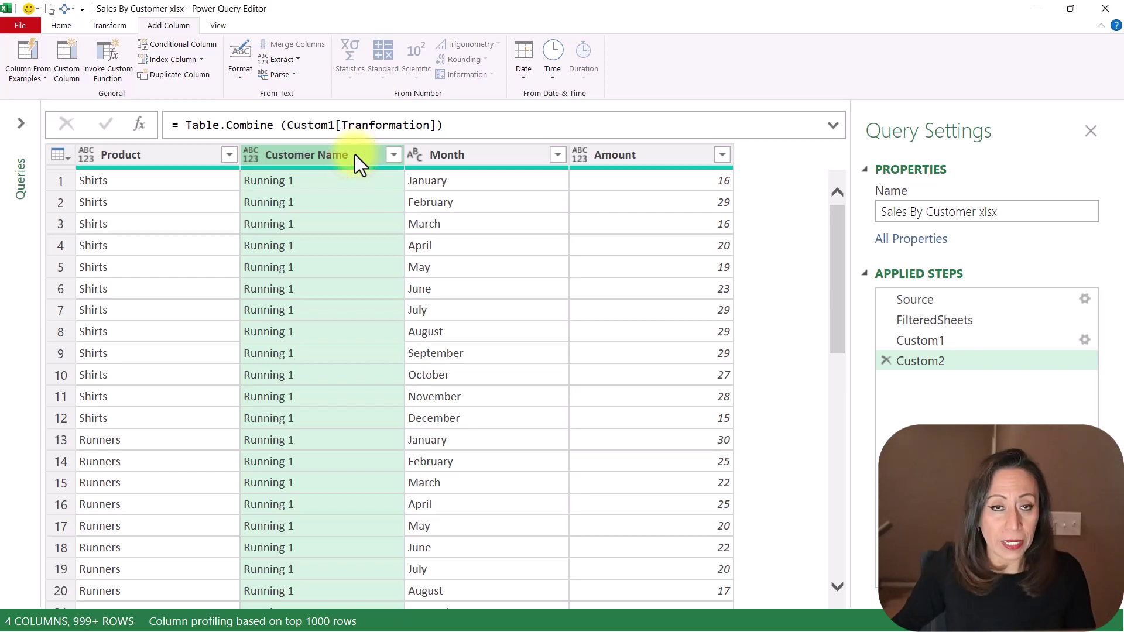
- Detect the data types of all columns in the combined table
key("ctrl+a")
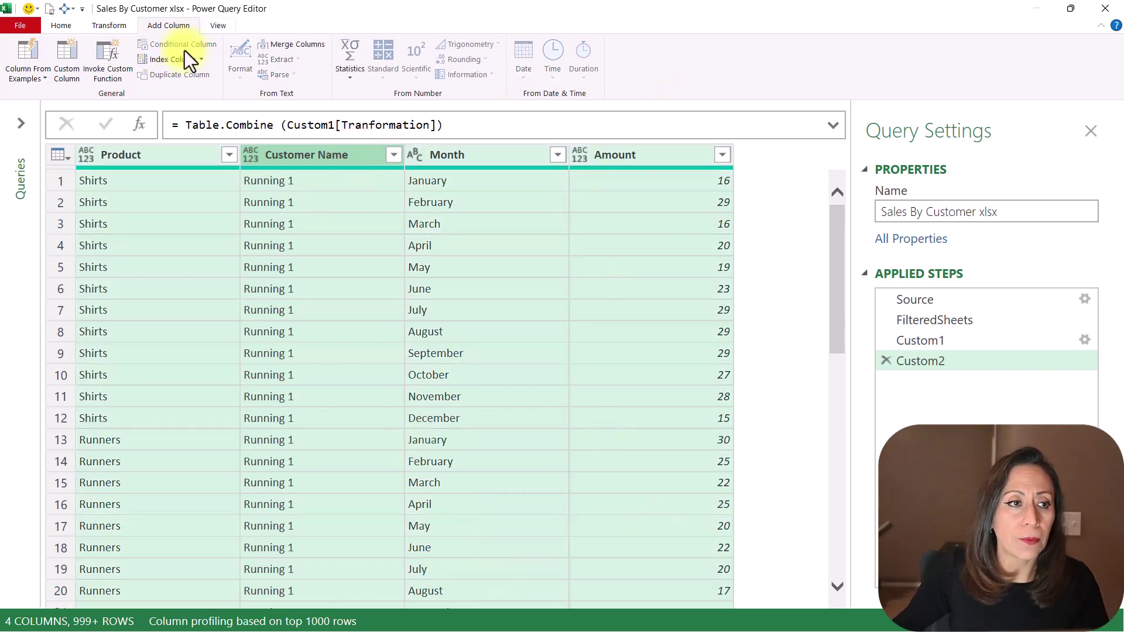
left_click(103, 25)
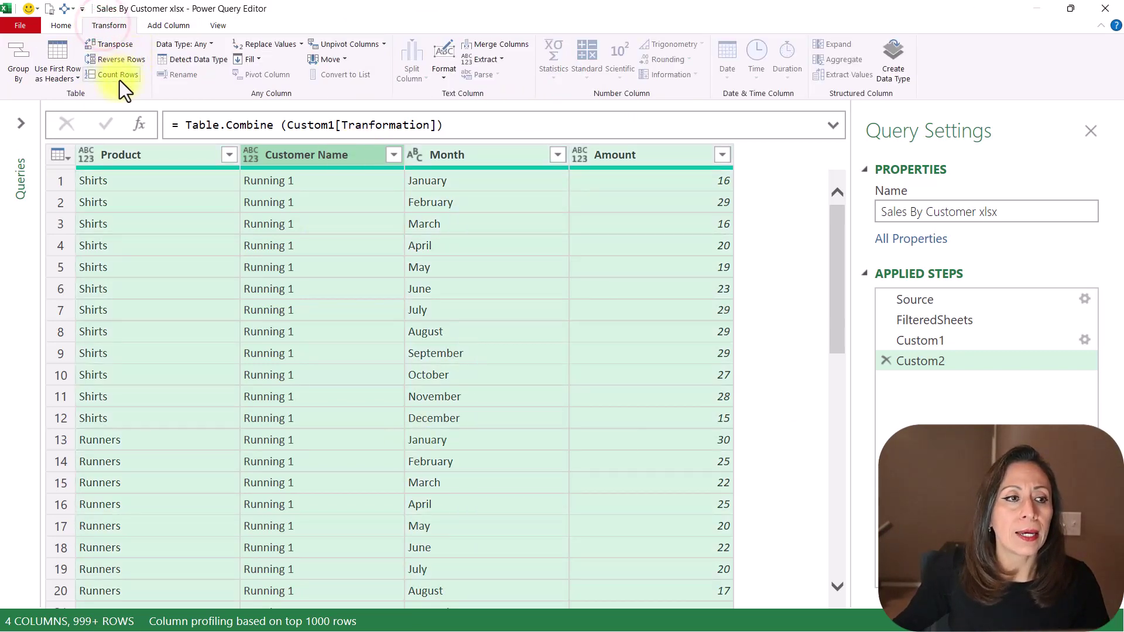
left_click(182, 63)
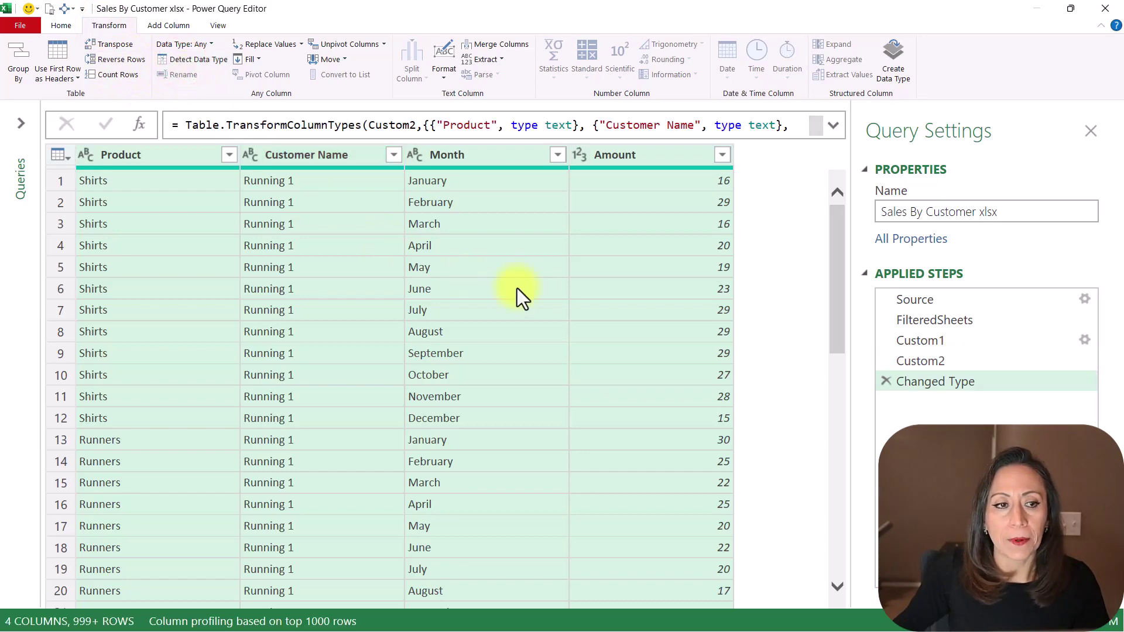
- Close the Power Query Editor, load the queries to Excel as connections only, and select the Sales By Customer xlsx query
left_click(55, 25)
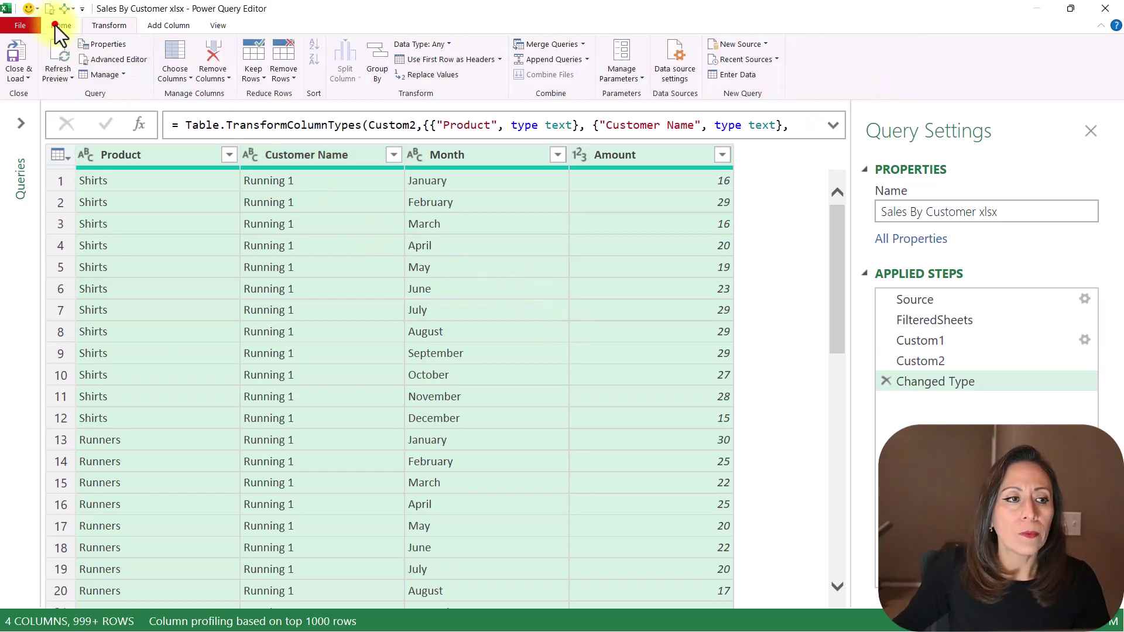
left_click(25, 78)
left_click(40, 110)
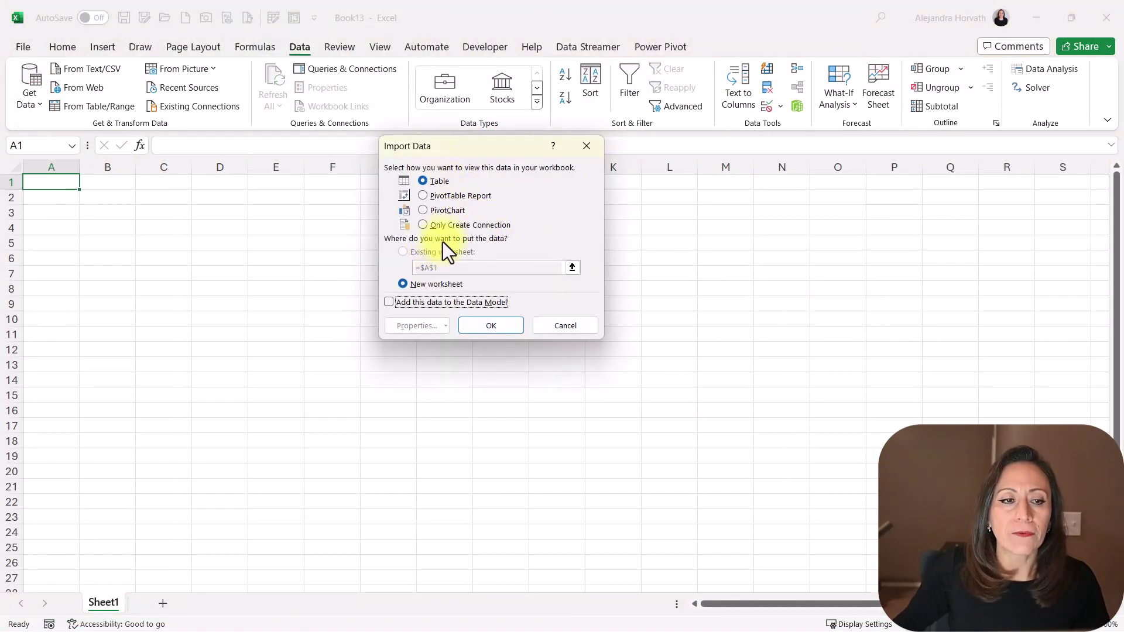
left_click(451, 224)
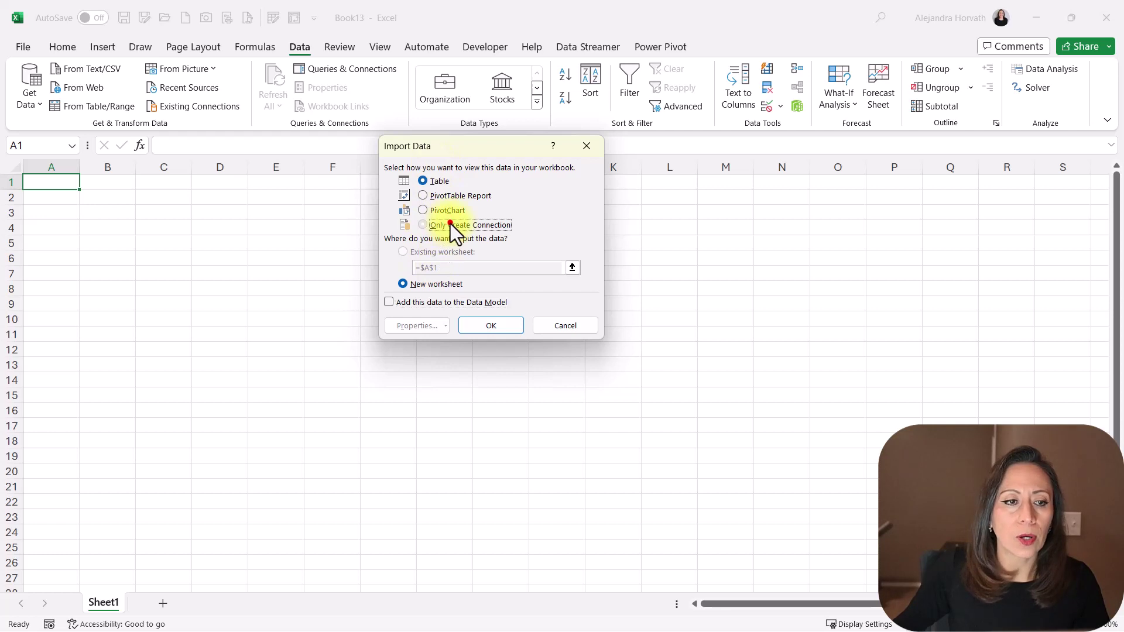
left_click(509, 326)
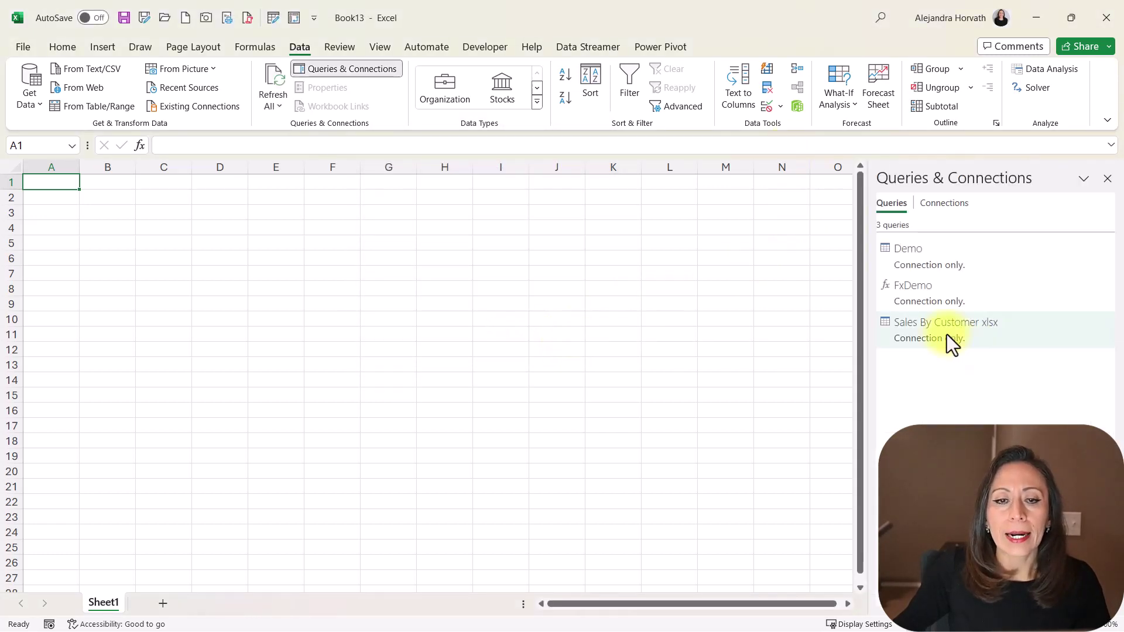
left_click(946, 336)
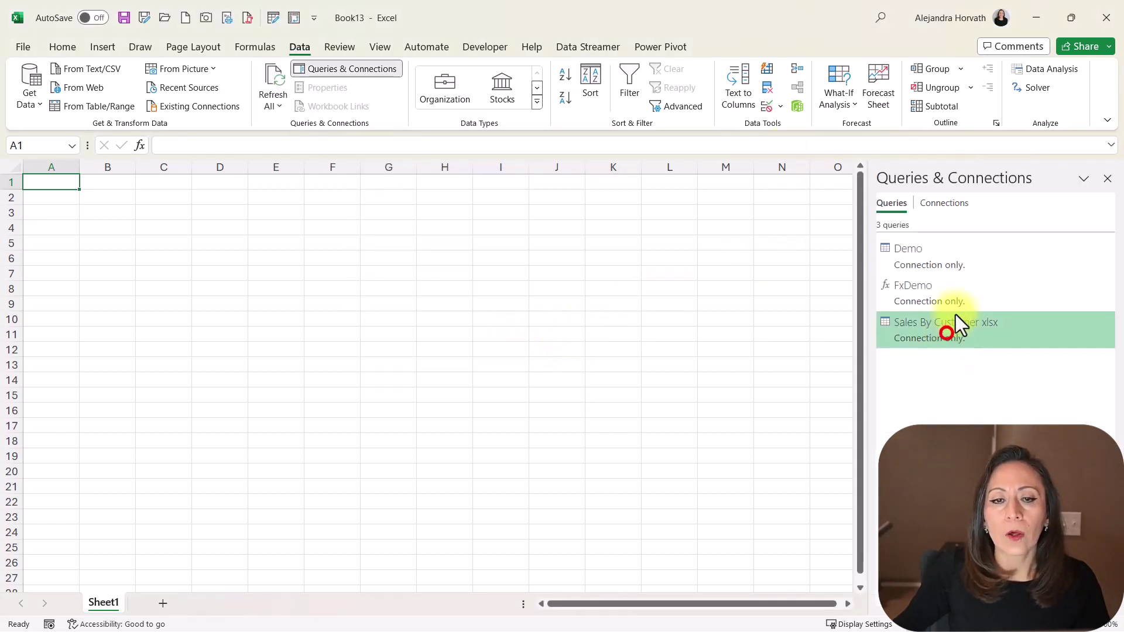
- Load the Sales By Customer xlsx query as a PivotTable Report in cell B2 of the existing worksheet
right_click(923, 329)
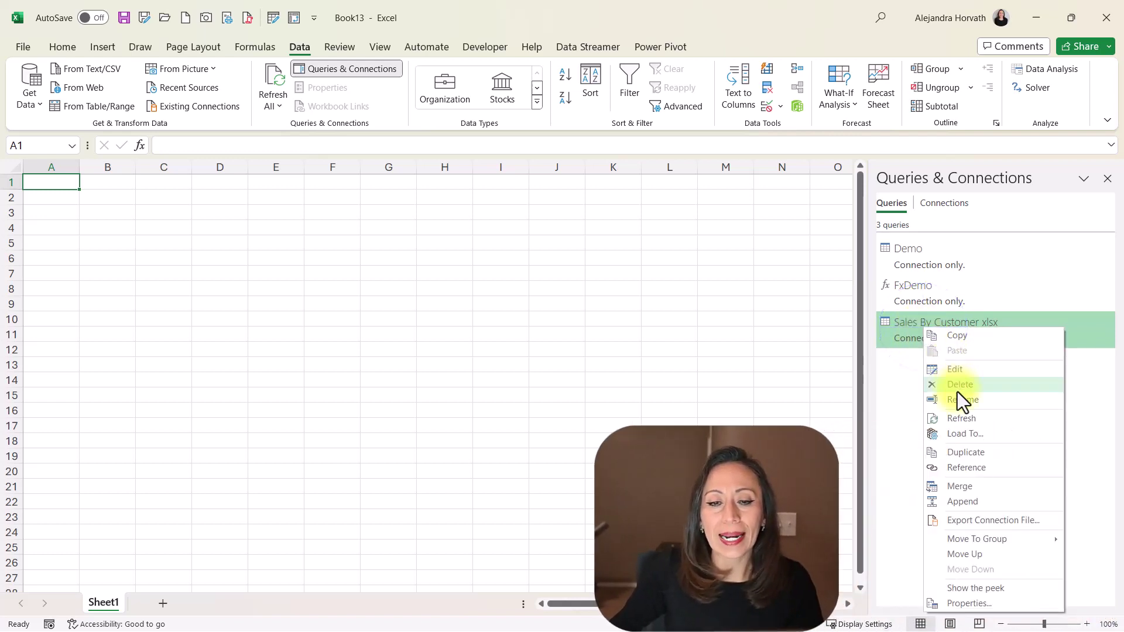
left_click(975, 434)
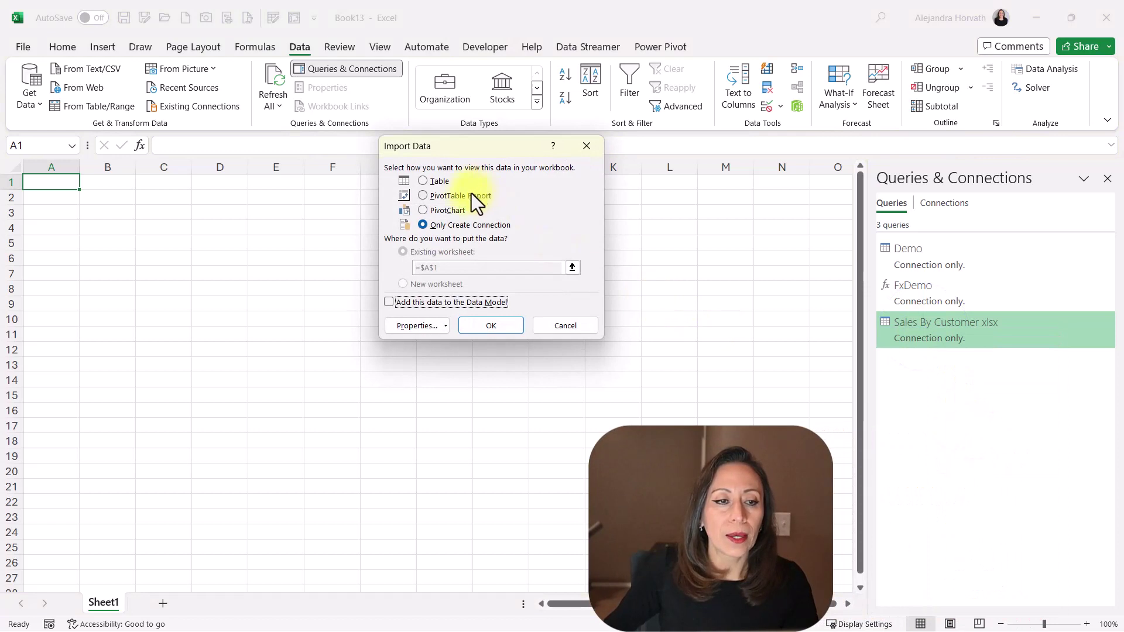
left_click(469, 196)
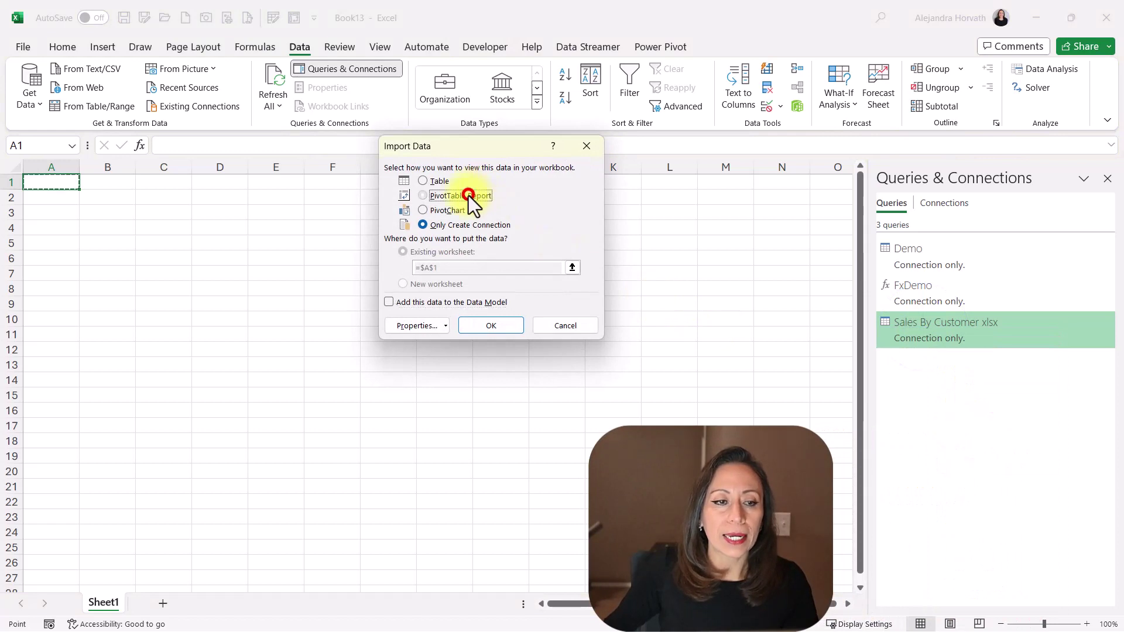
left_click(114, 192)
left_click(506, 324)
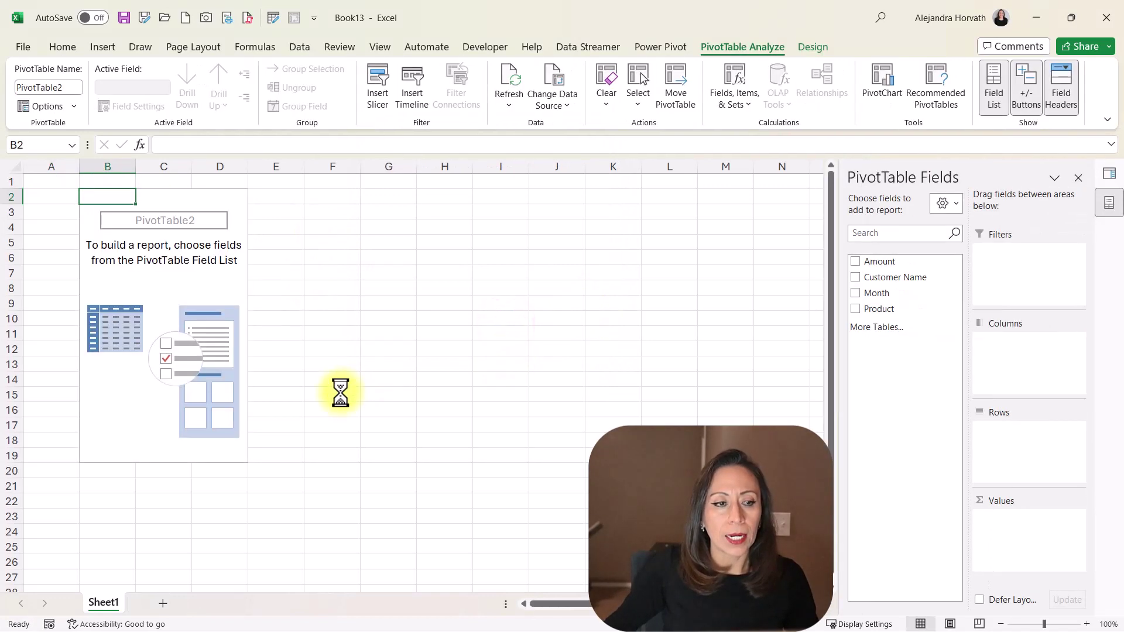
- Build the PivotTable with Amount summed as values, Customer Name in rows and Month in columns
scroll(338, 394, "up", 3)
left_click_drag(881, 263, 1048, 533)
left_click_drag(884, 277, 978, 408)
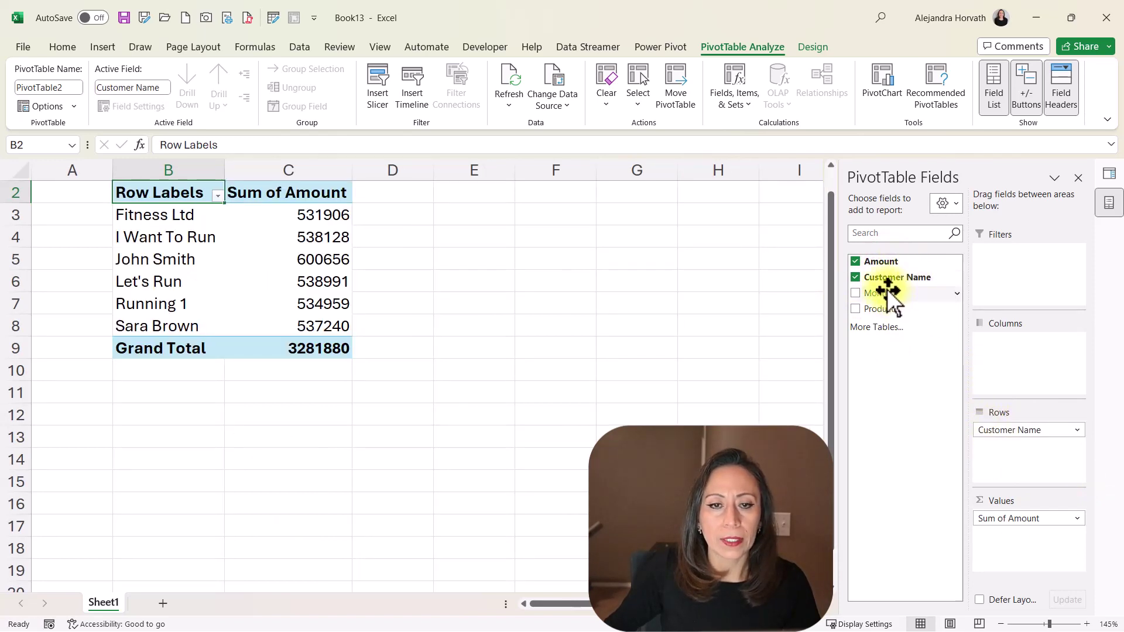
left_click_drag(887, 289, 1004, 342)
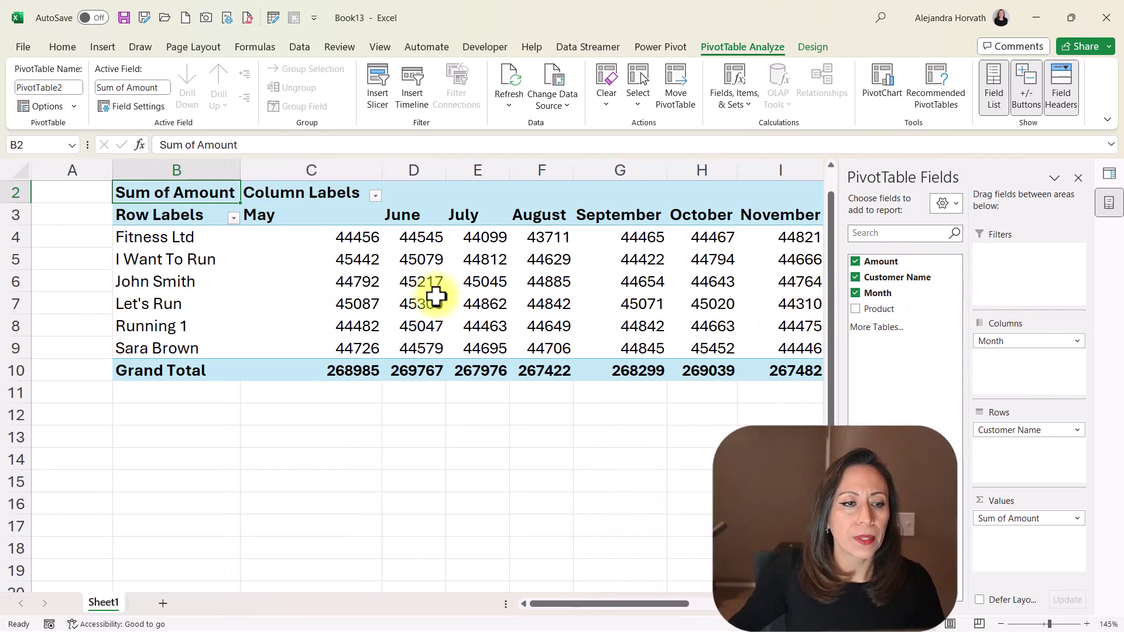
- Format the PivotTable's amounts as Number with 0 decimal places and the 1000 separator
left_click_drag(576, 603, 620, 603)
right_click(379, 298)
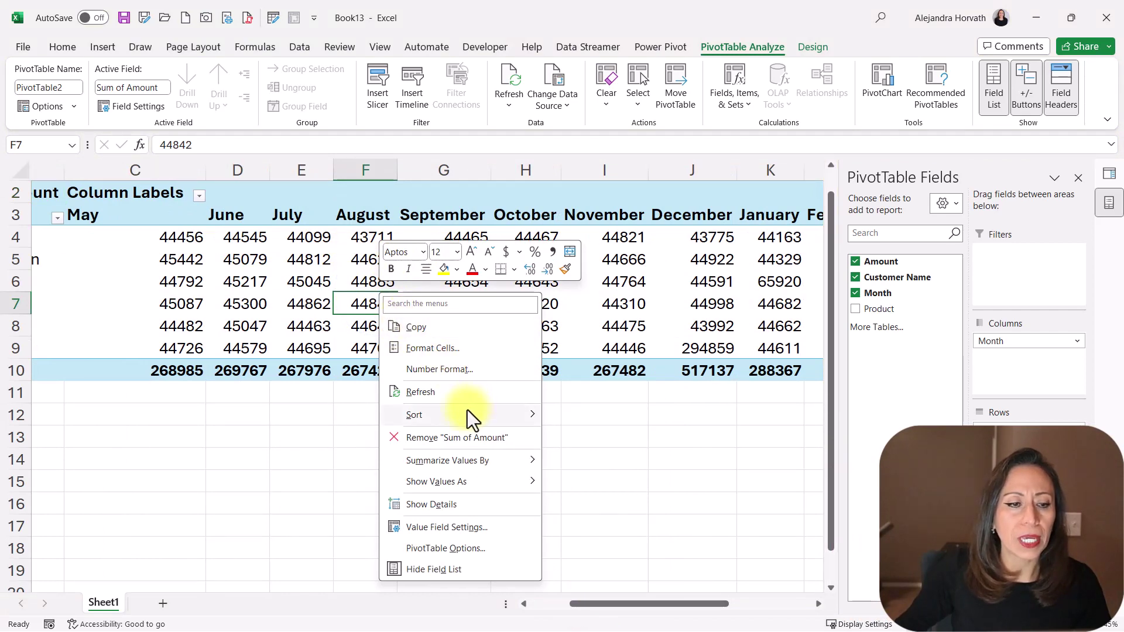
left_click(459, 370)
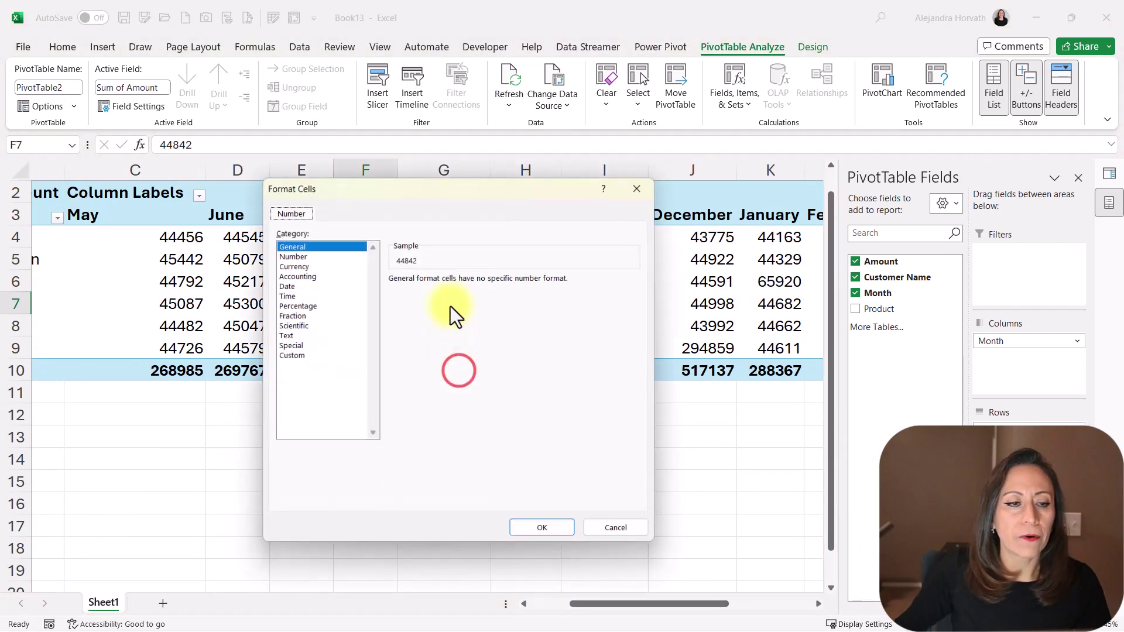
left_click(303, 256)
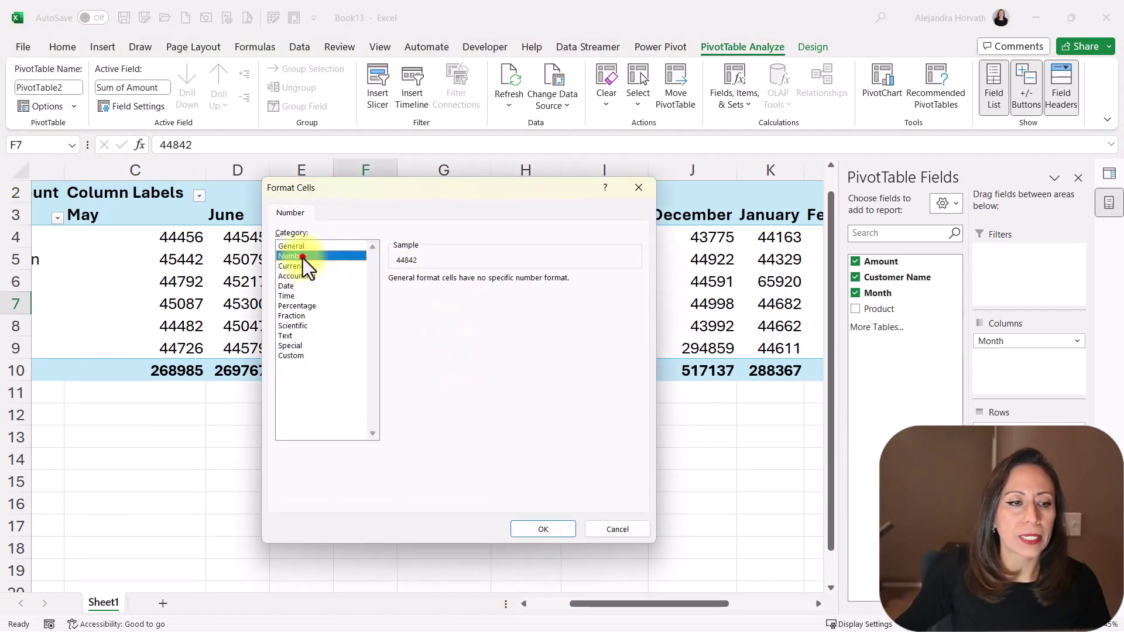
left_click(447, 296)
left_click(492, 284)
left_click(491, 284)
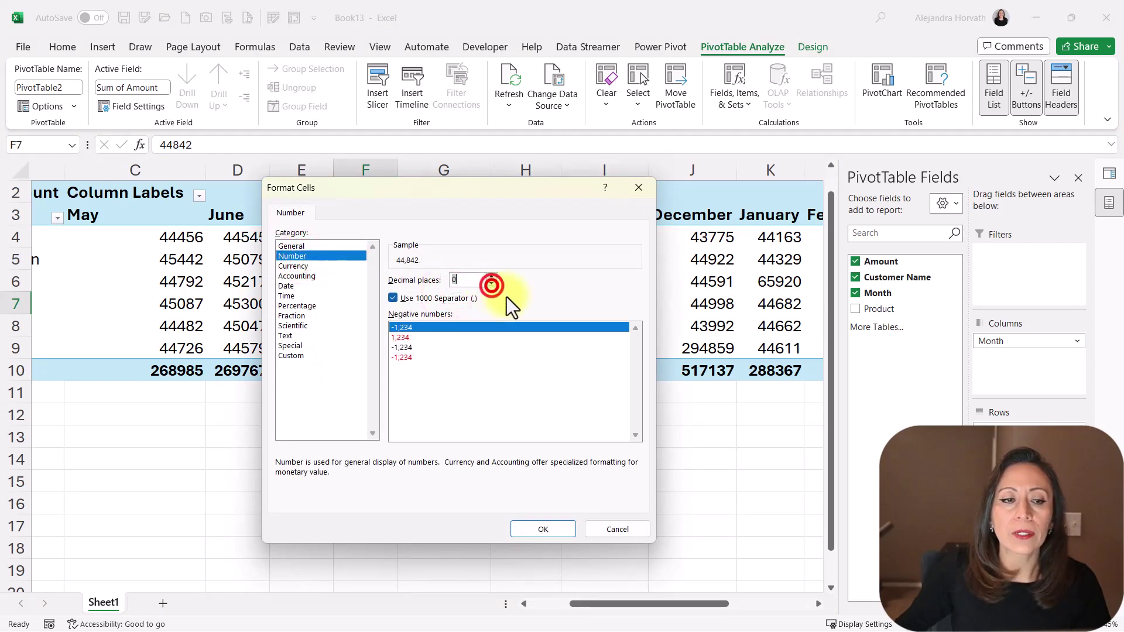
left_click(533, 532)
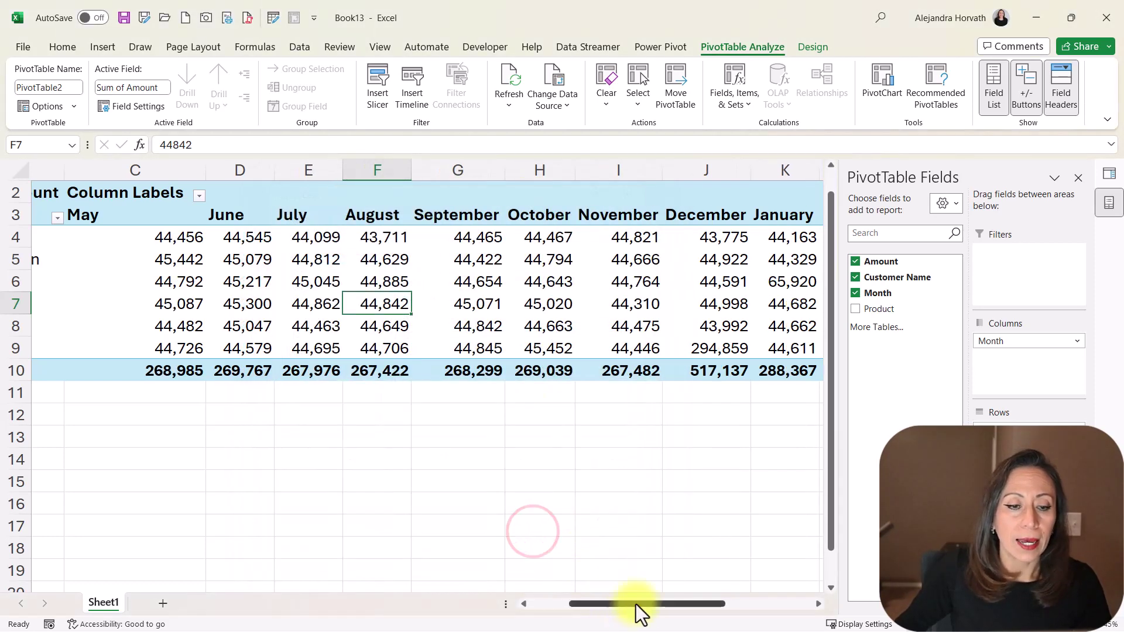
- Change the PivotTable's report layout to one that uses the field names Customer Name and Month as headings
left_click_drag(636, 603, 577, 604)
left_click(328, 215)
left_click(811, 50)
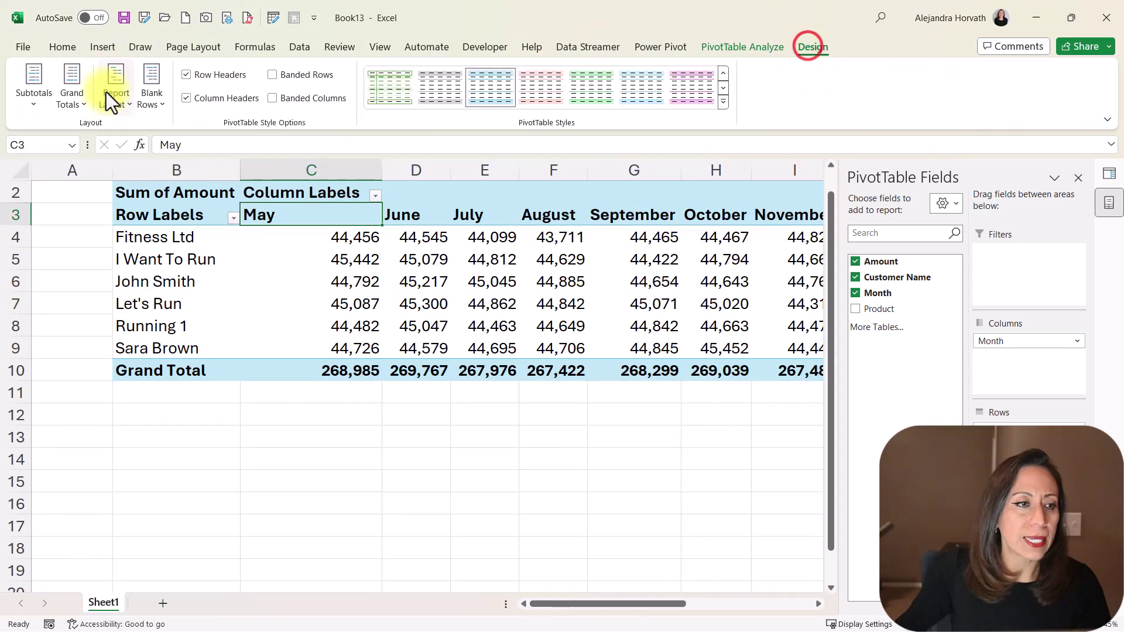
left_click(109, 93)
left_click(160, 188)
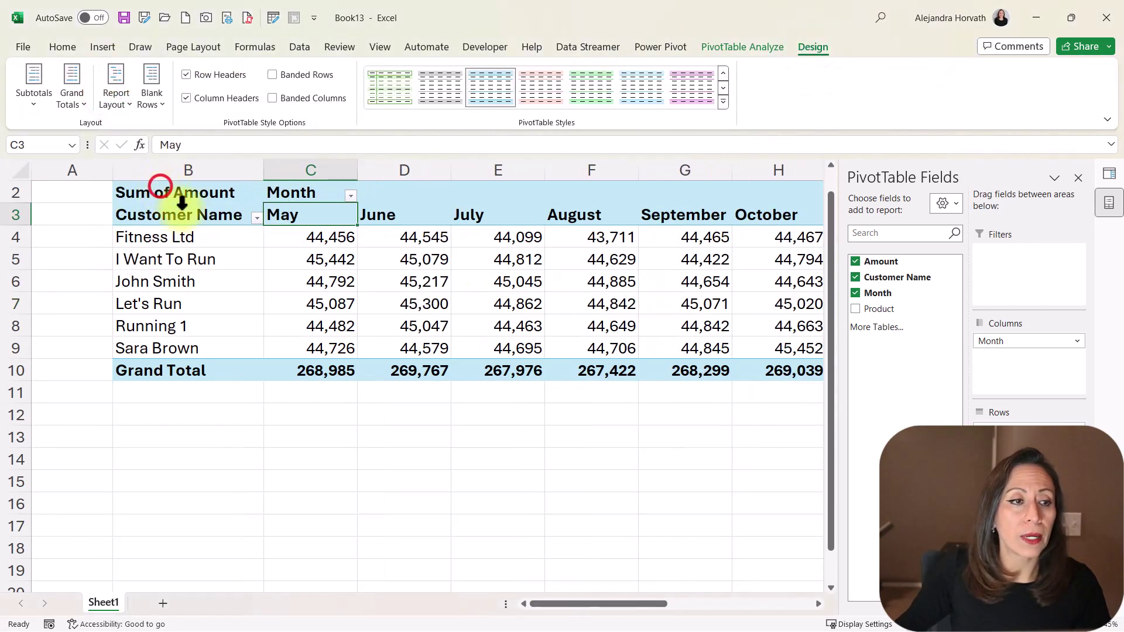
- Sort the PivotTable's Month column headings A to Z so the months run in calendar order from January
scroll(558, 503, "up", 1)
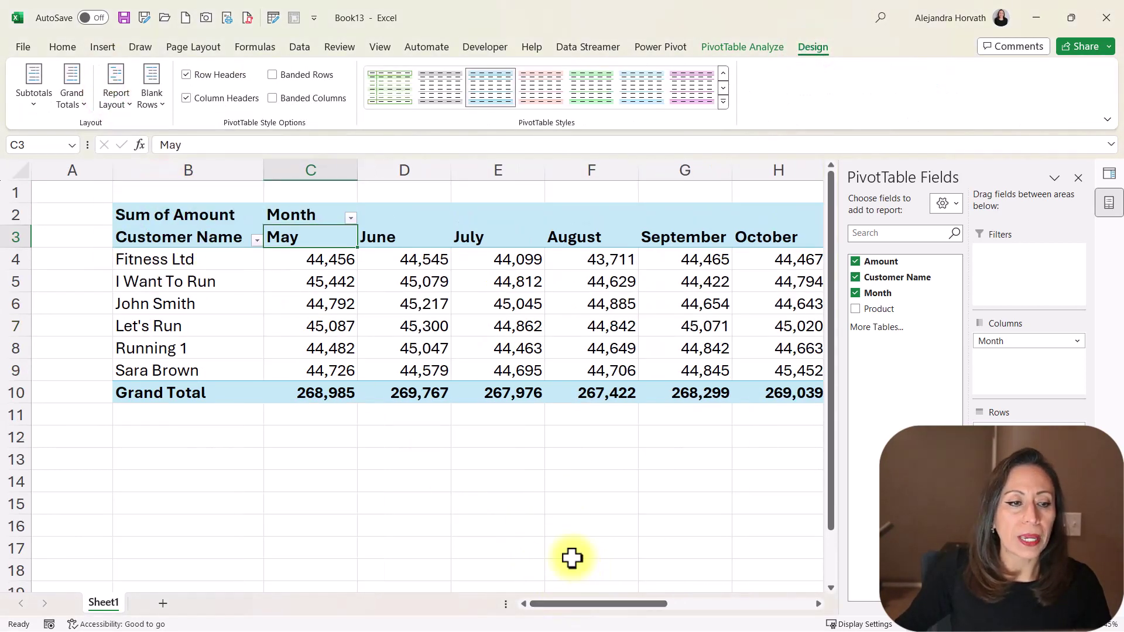
left_click(313, 237)
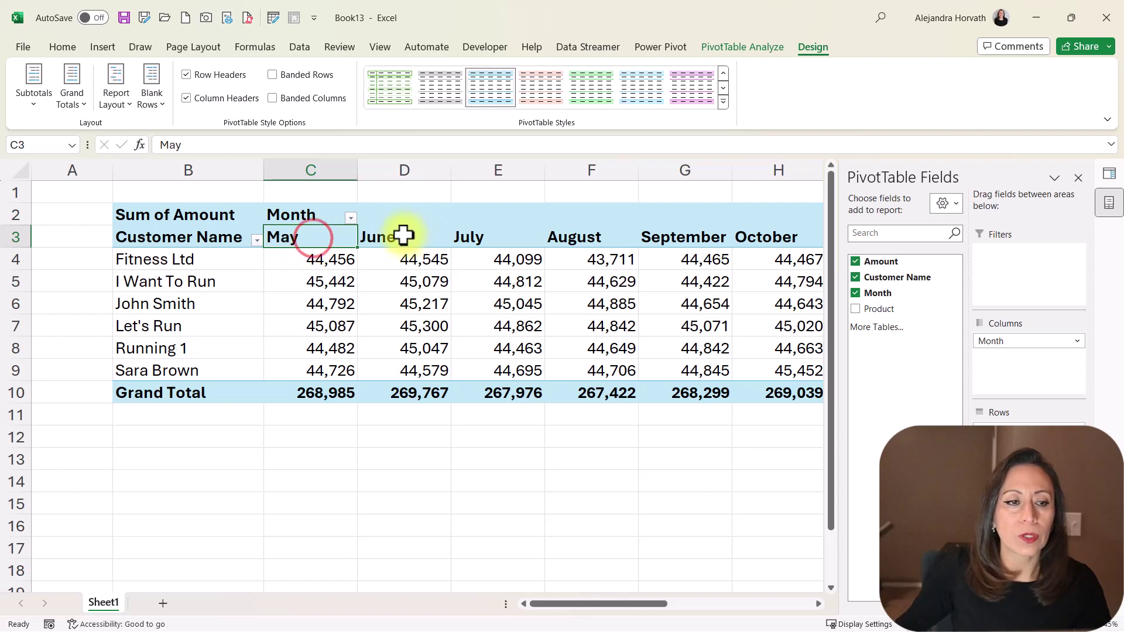
left_click(401, 236)
scroll(478, 224, "down", 1)
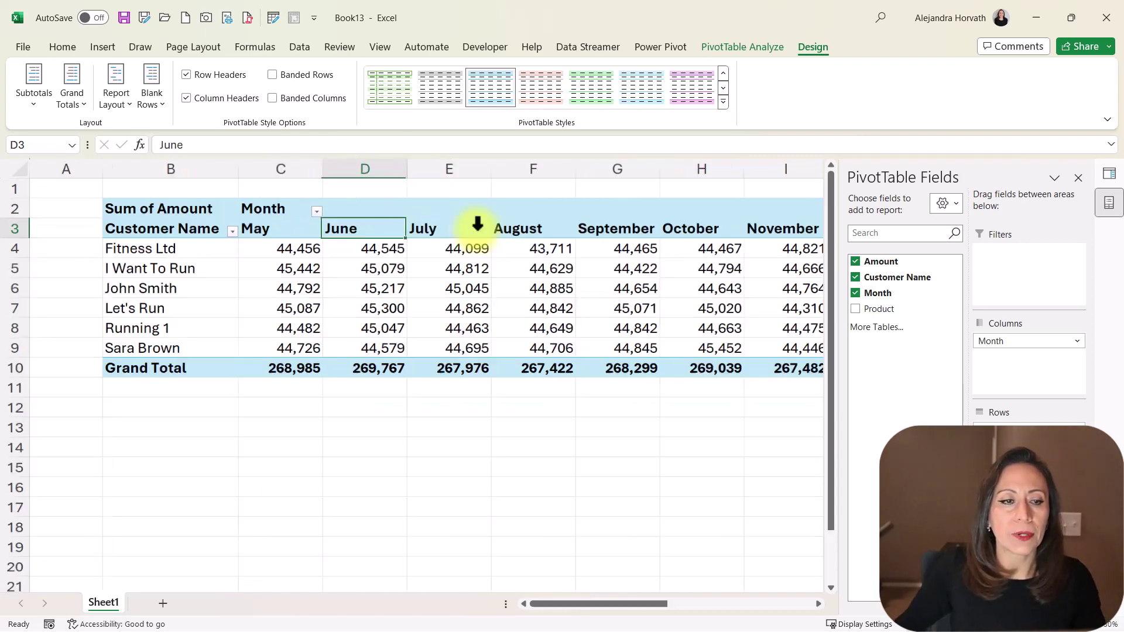
scroll(477, 223, "down", 1)
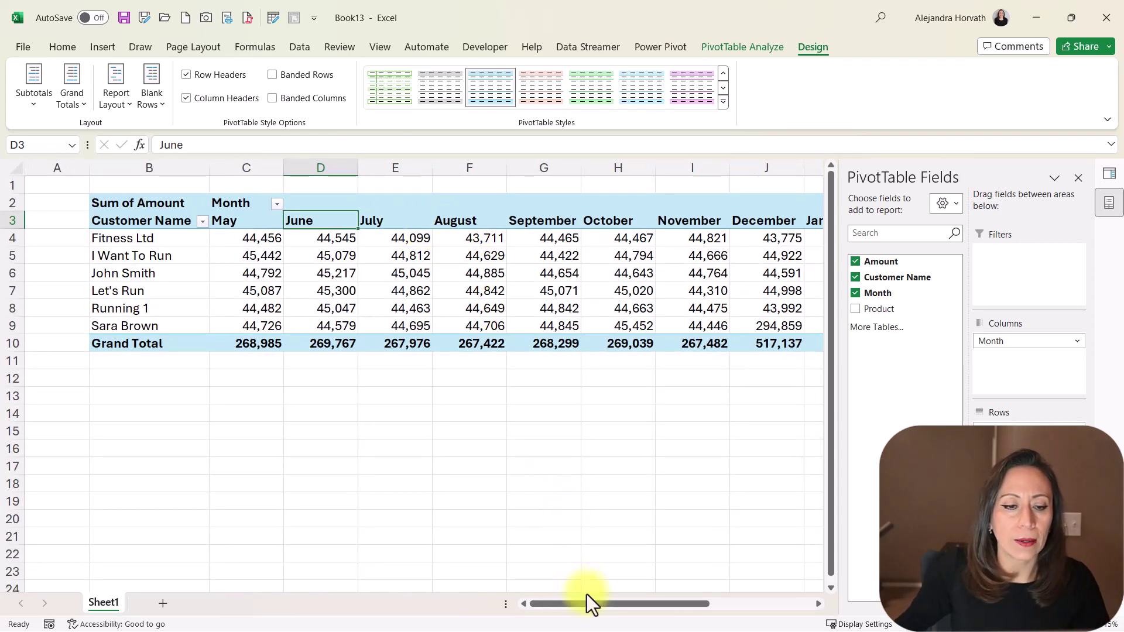
left_click(277, 203)
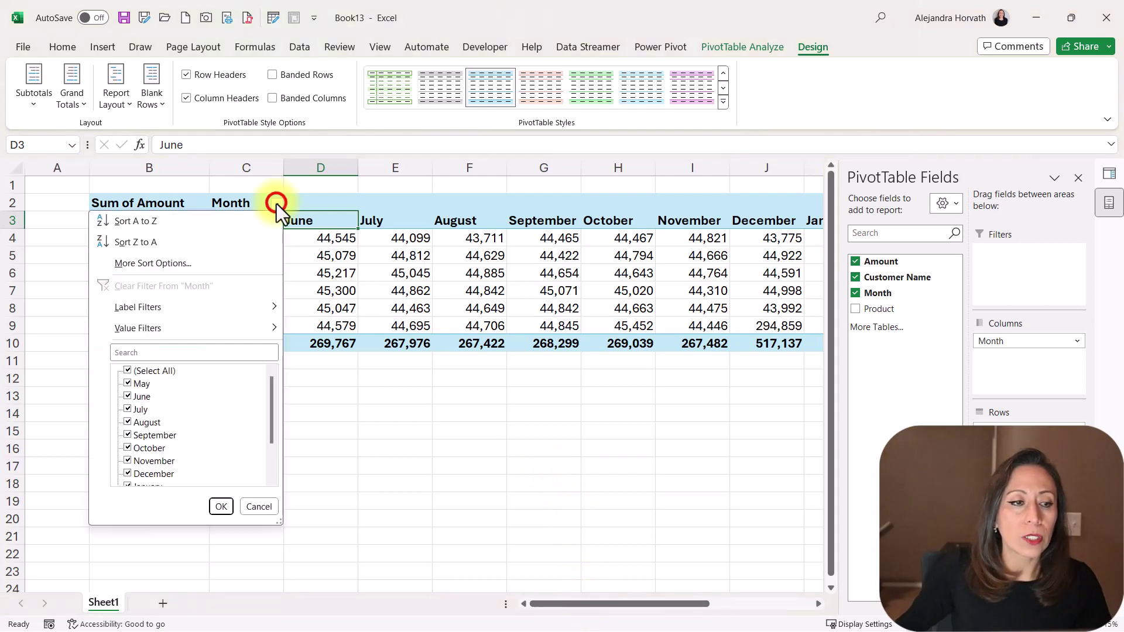
left_click(241, 221)
left_click(241, 221)
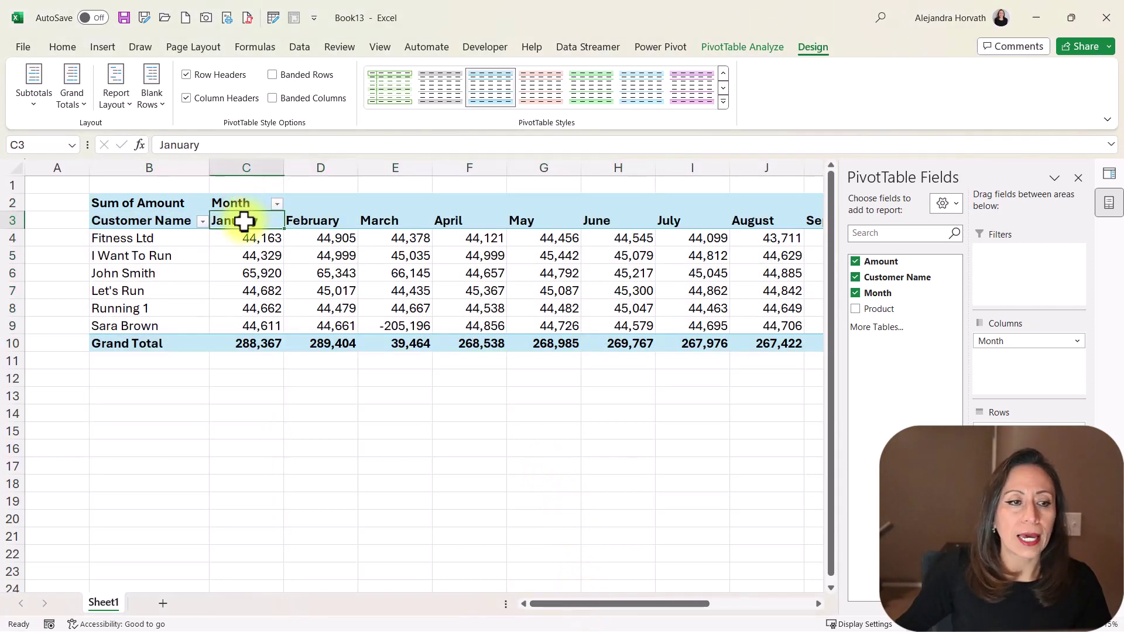
- Check the sorted month columns through December and the Grand Total column
left_click_drag(614, 604, 717, 605)
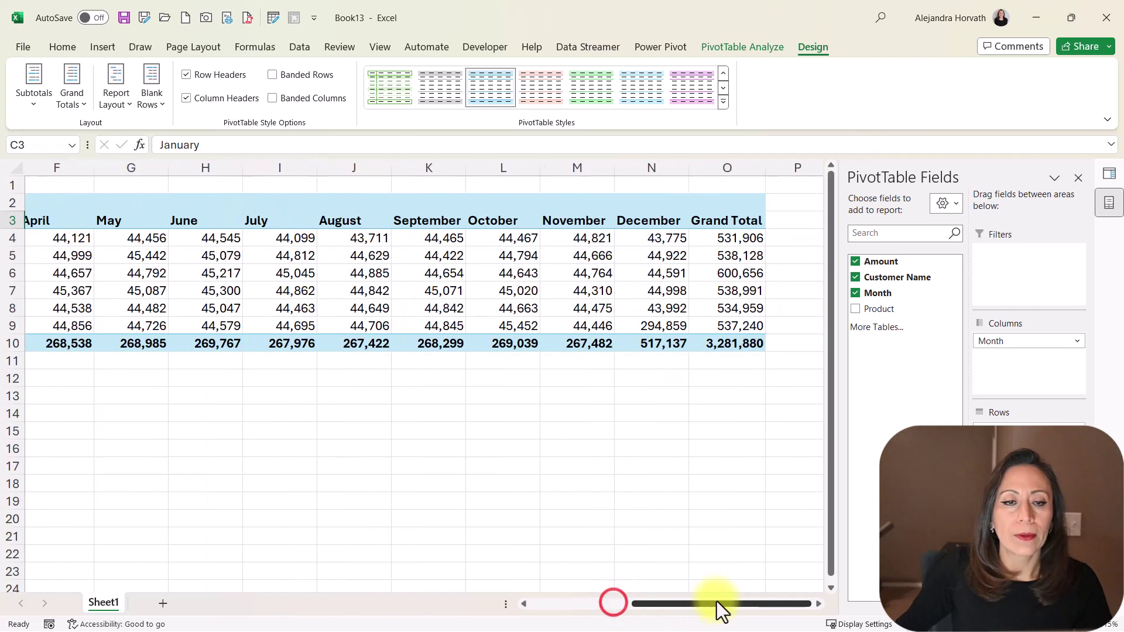
left_click(674, 223)
left_click(725, 224)
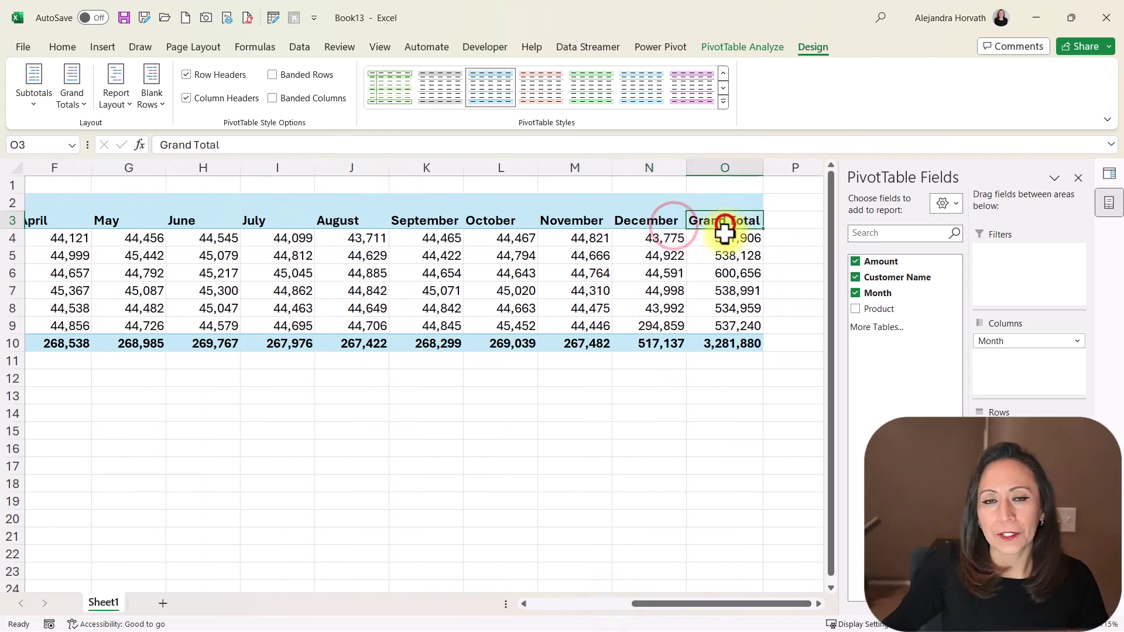